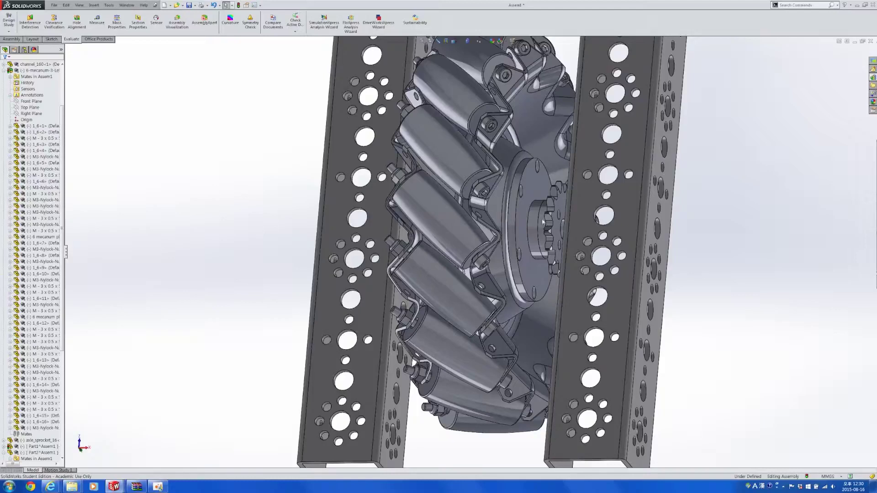
# - Turn the mecanum wheel and examine how it sits between the two channels from several angles
pyautogui.moveTo(429, 214); pyautogui.dragTo(452, 224, button='middle')
pyautogui.moveTo(456, 301); pyautogui.dragTo(459, 256)
pyautogui.moveTo(437, 335); pyautogui.dragTo(445, 288)
pyautogui.moveTo(560, 264); pyautogui.dragTo(594, 259, button='middle')
pyautogui.scroll(2, 458, 285)
pyautogui.scroll(-2, 434, 261)
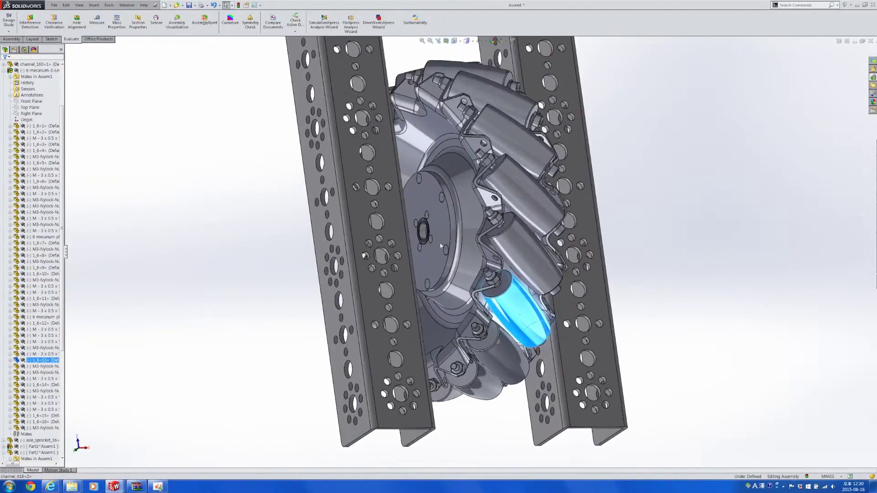
pyautogui.moveTo(438, 241); pyautogui.dragTo(423, 248, button='middle')
# - Display the 6-mecanum-3-Left wheel subassembly as wireframe
pyautogui.click(46, 181)
pyautogui.rightClick(45, 182)
pyautogui.click(40, 70)
pyautogui.rightClick(33, 72)
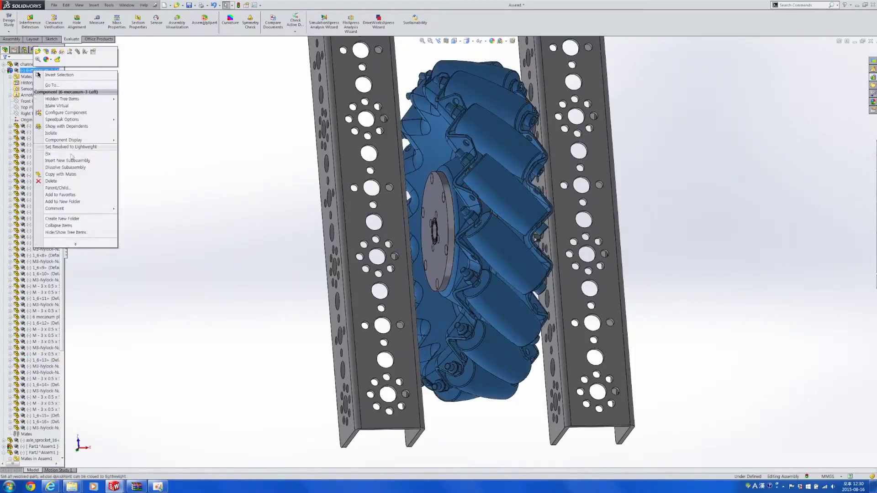
pyautogui.moveTo(95, 141)
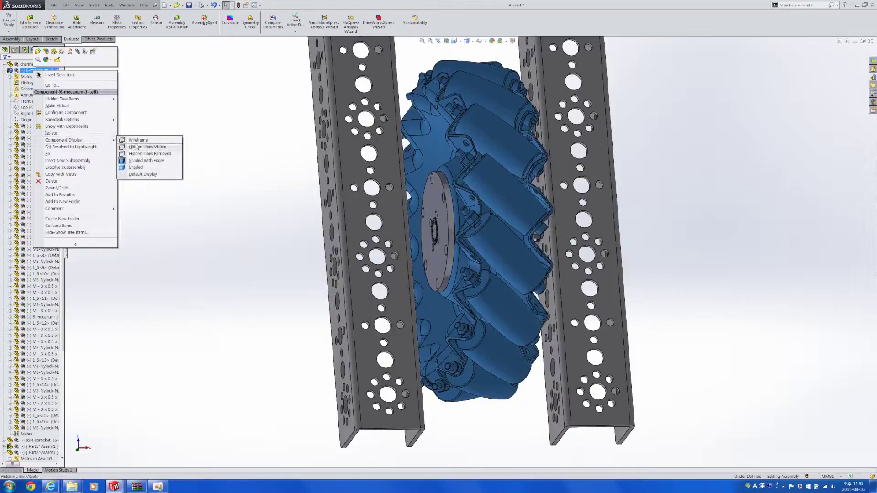
pyautogui.click(138, 141)
# - Examine the flange bearings, round hub plates and sprocket inside the wireframe wheel
pyautogui.moveTo(470, 255); pyautogui.dragTo(396, 215, button='middle')
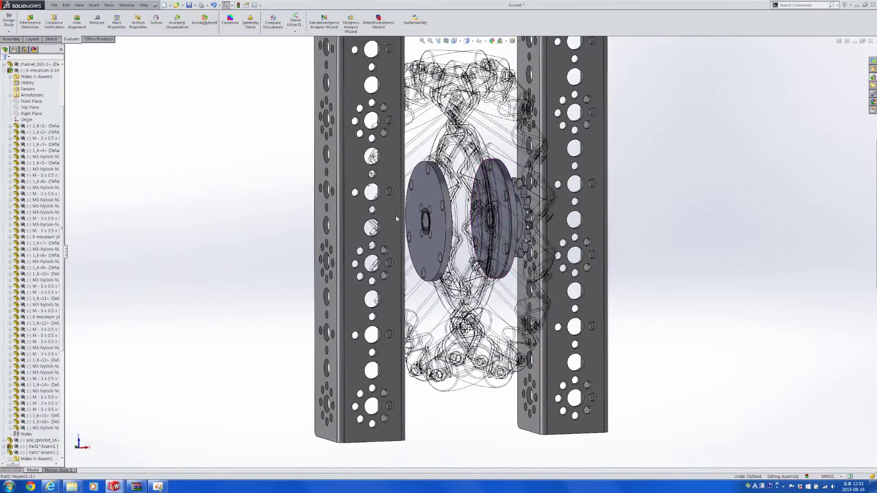
pyautogui.scroll(-10, 395, 228)
pyautogui.click(396, 236)
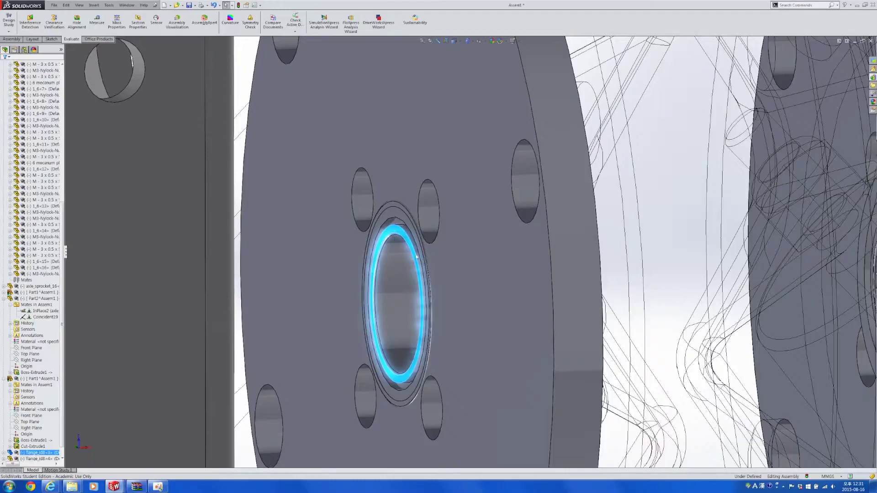
pyautogui.scroll(5, 507, 281)
pyautogui.moveTo(507, 280); pyautogui.dragTo(691, 209, button='middle')
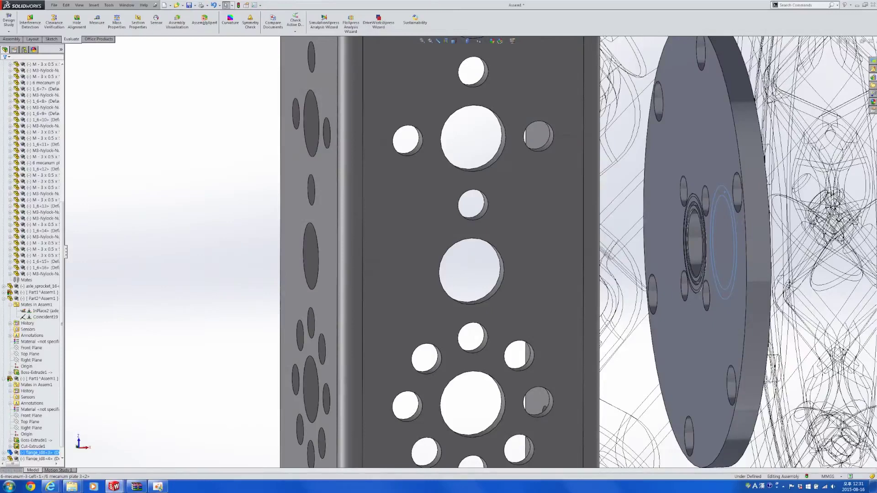
pyautogui.scroll(4, 724, 193)
pyautogui.scroll(-6, 790, 202)
pyautogui.keyDown('ctrl'); pyautogui.click(788, 204); pyautogui.keyUp('ctrl')
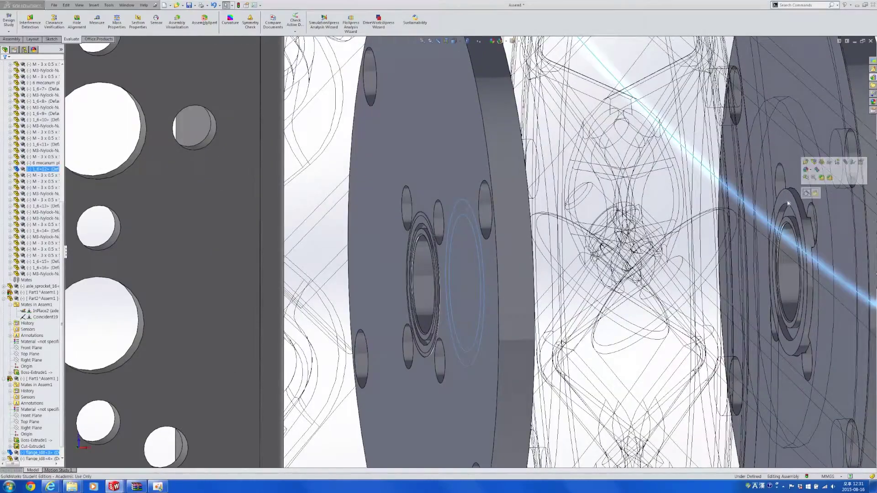
pyautogui.scroll(5, 785, 202)
pyautogui.scroll(-3, 696, 246)
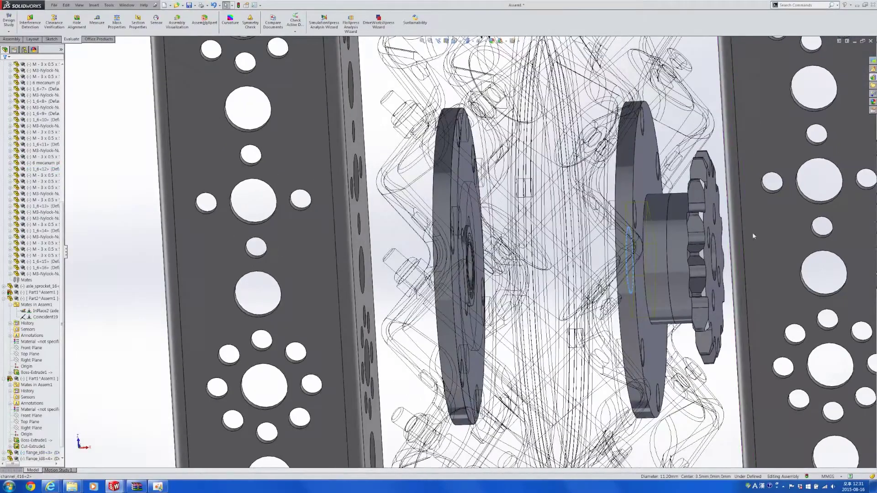
pyautogui.moveTo(544, 276); pyautogui.dragTo(520, 283, button='middle')
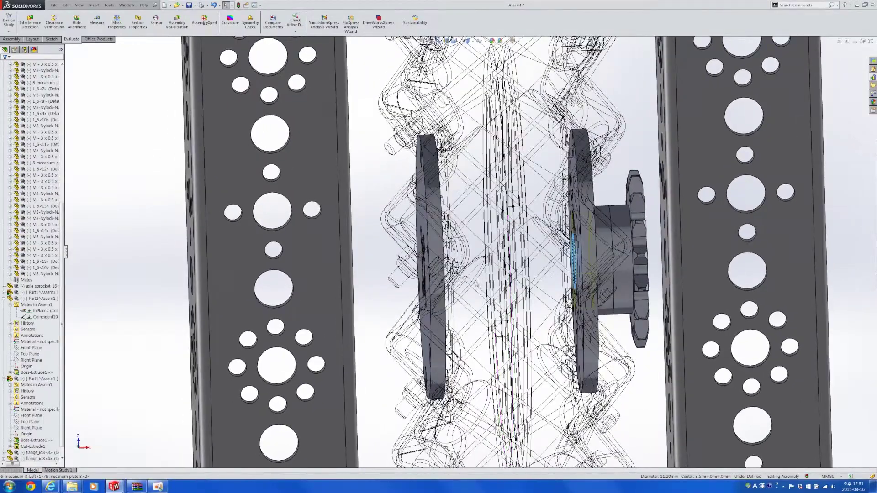
pyautogui.scroll(4, 798, 240)
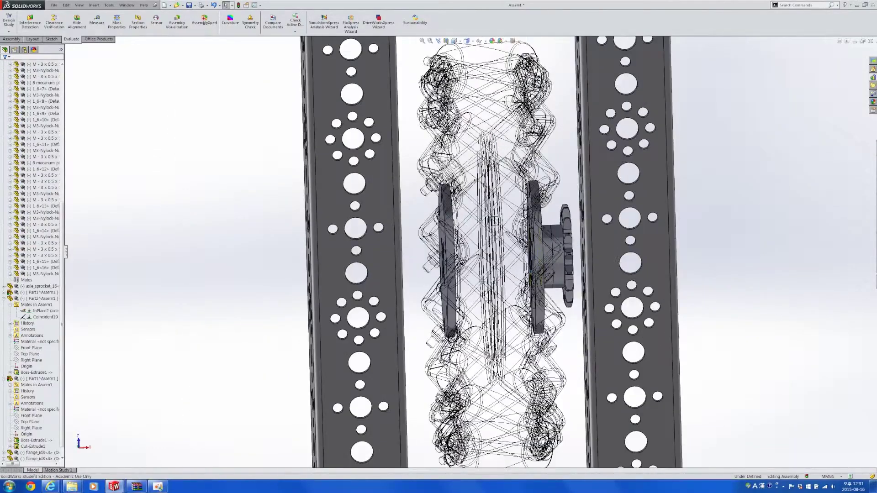
pyautogui.moveTo(529, 243); pyautogui.dragTo(539, 220, button='middle')
pyautogui.scroll(-4, 552, 198)
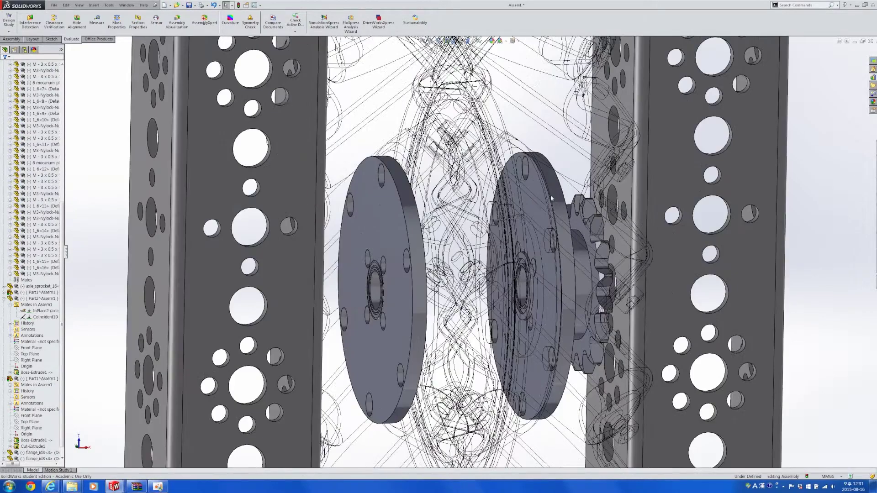
pyautogui.click(539, 216)
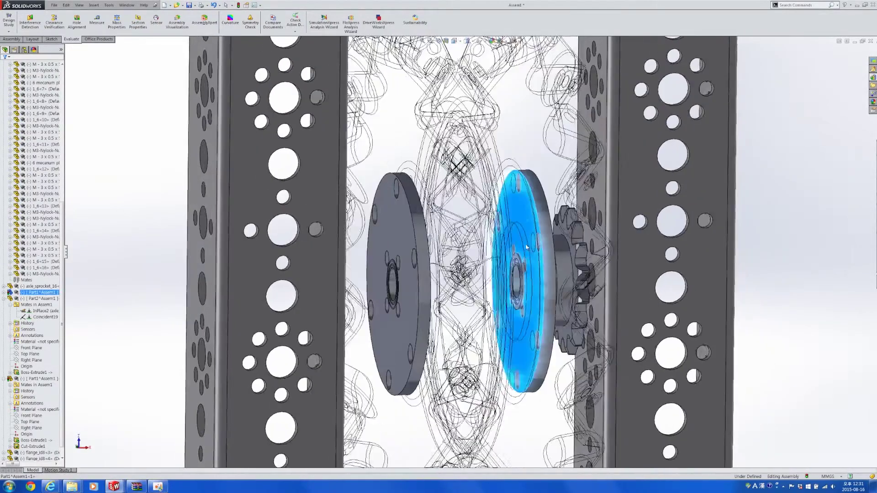
# - Measure the distance between the ring faces of the two flange bearings in the hub plates
pyautogui.scroll(-3, 504, 269)
pyautogui.scroll(-5, 504, 269)
pyautogui.click(499, 238)
pyautogui.scroll(3, 499, 239)
pyautogui.moveTo(498, 238); pyautogui.dragTo(281, 119, button='middle')
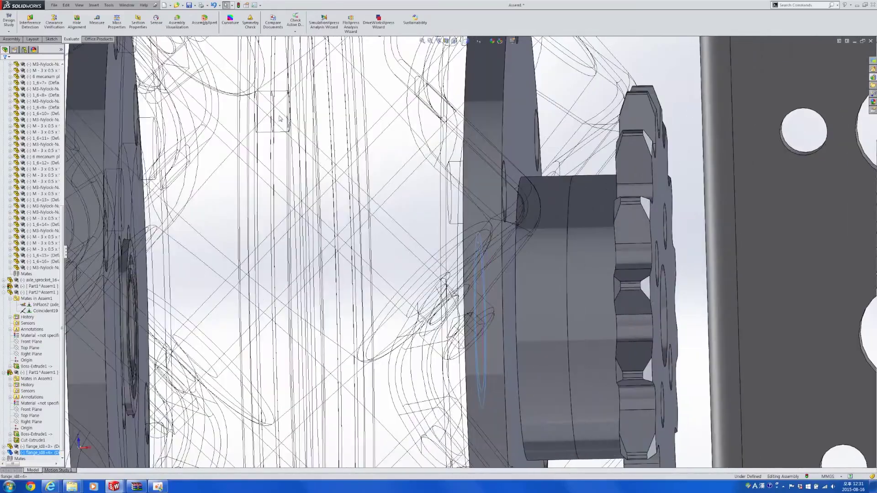
pyautogui.click(97, 20)
pyautogui.scroll(5, 292, 188)
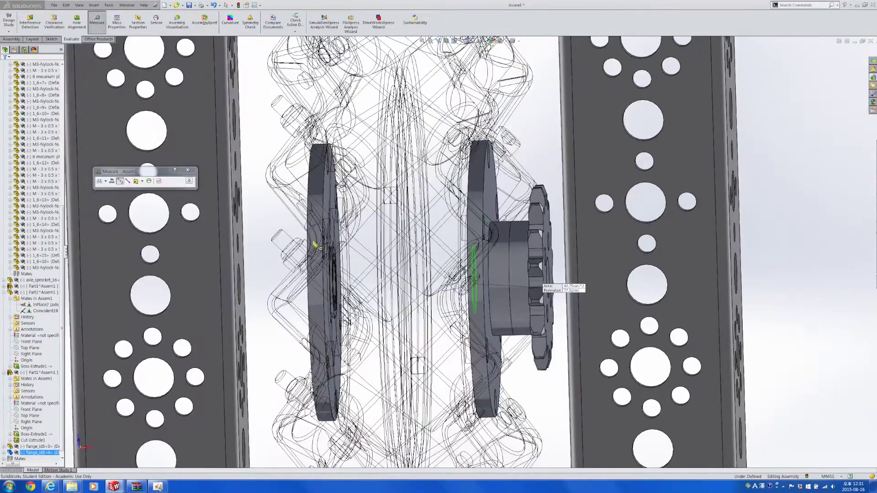
pyautogui.scroll(-4, 331, 254)
pyautogui.click(421, 240)
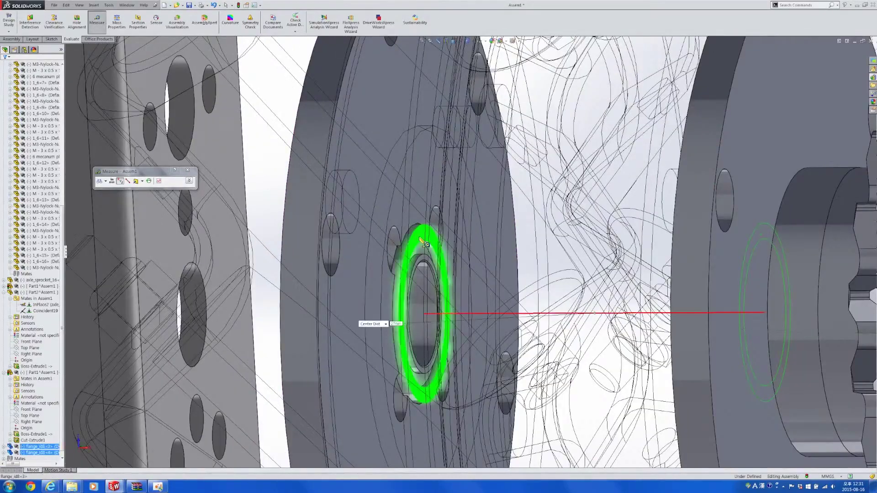
# - Create a new part document
pyautogui.hotkey('ctrl', 'n')
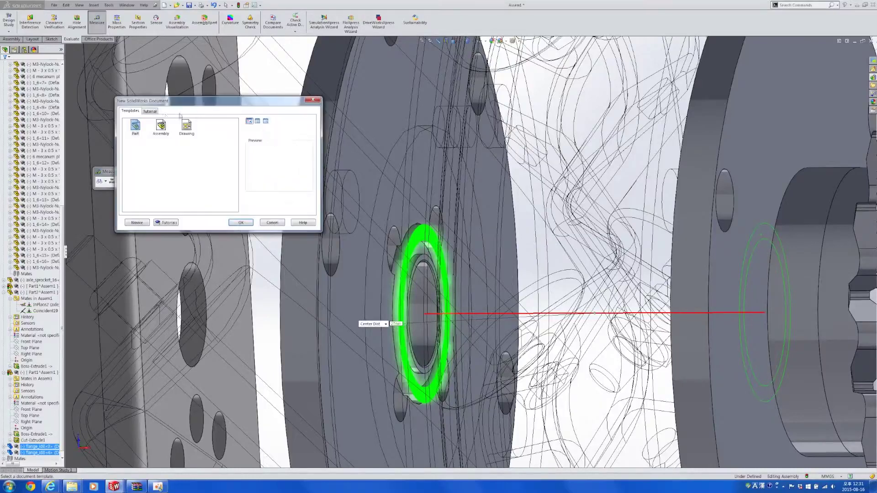
pyautogui.doubleClick(130, 132)
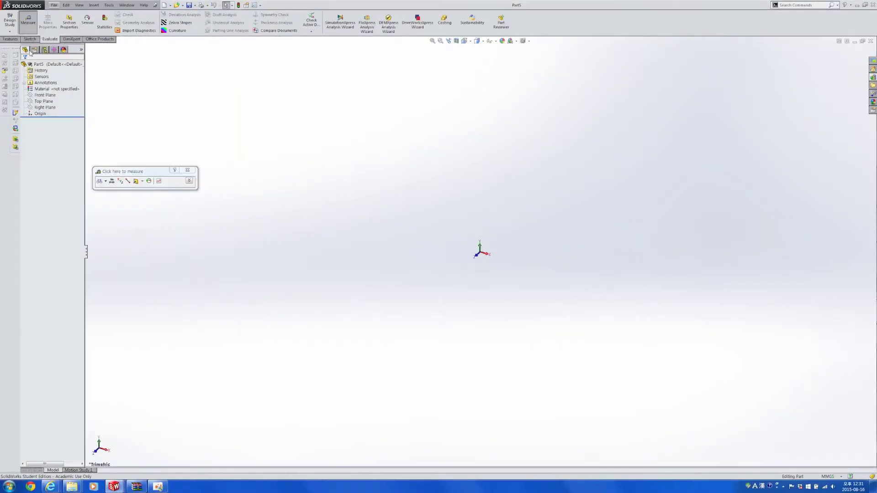
pyautogui.click(29, 40)
pyautogui.click(14, 20)
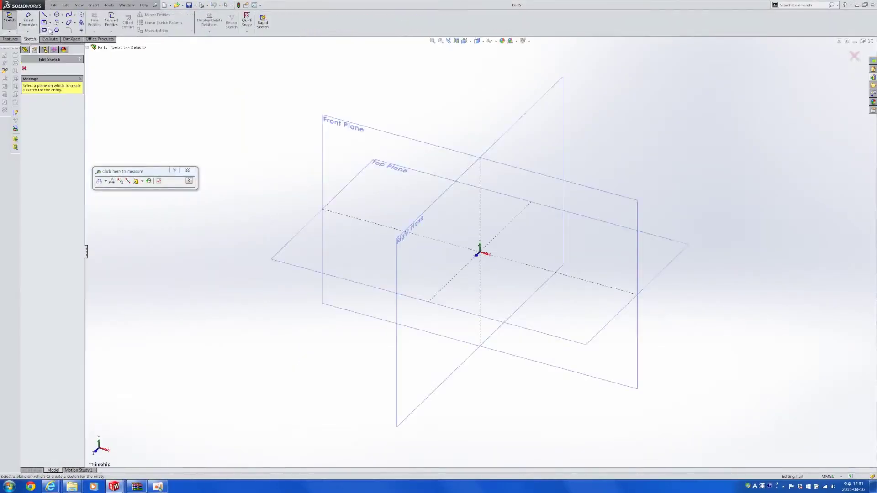
pyautogui.click(336, 278)
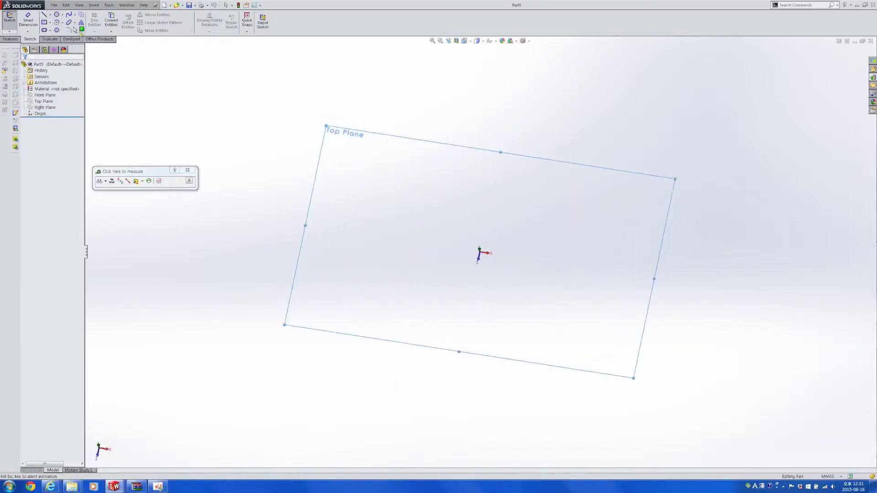
pyautogui.press('l')
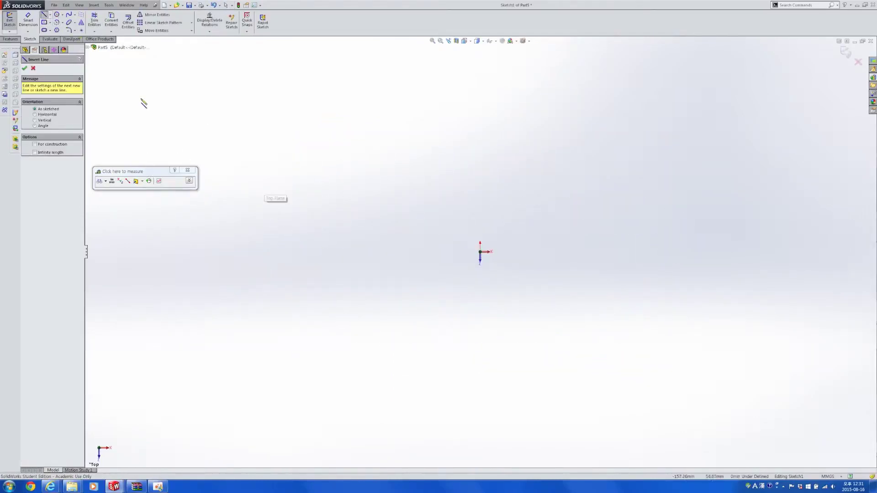
pyautogui.click(285, 252)
pyautogui.click(751, 252)
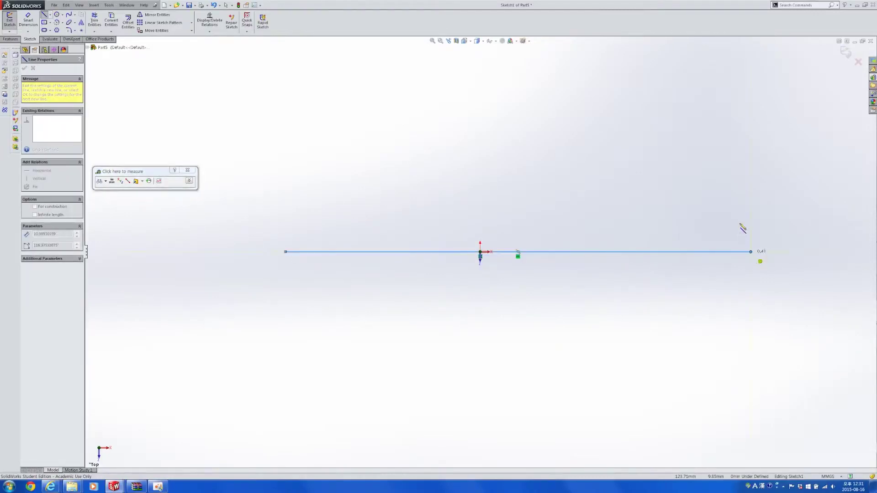
pyautogui.press('Escape')
pyautogui.hotkey('ctrl', 'z')
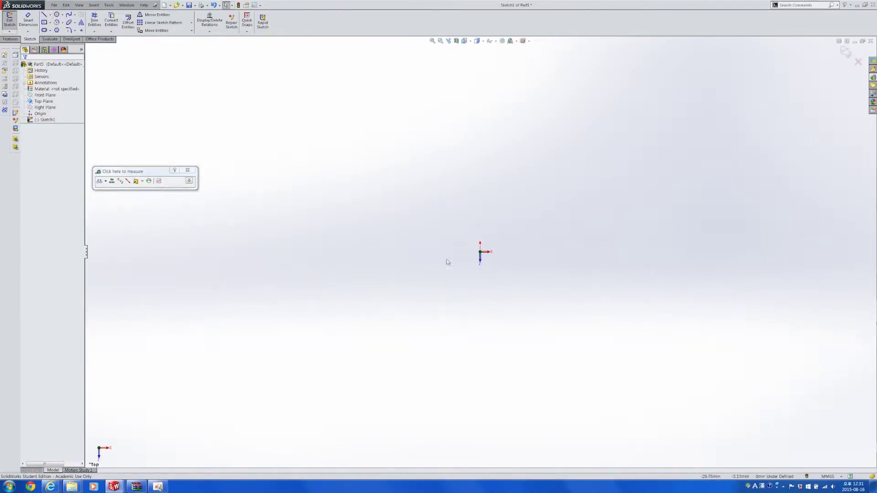
pyautogui.click(44, 15)
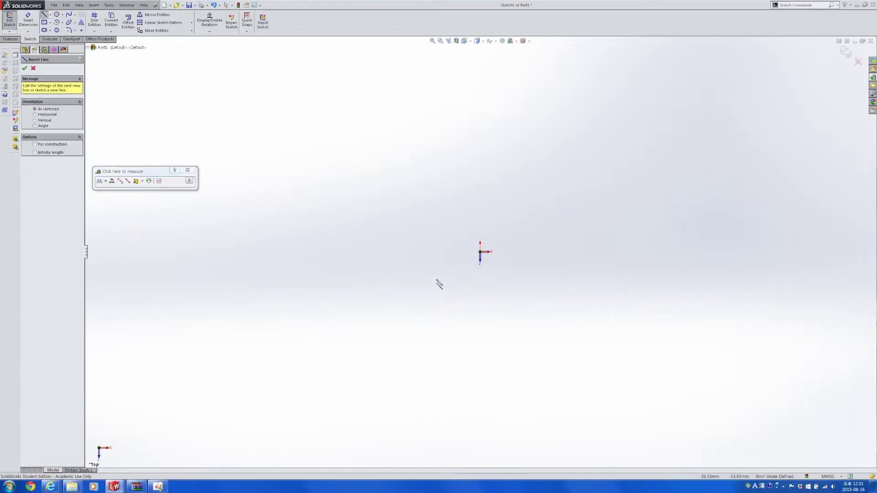
pyautogui.click(480, 252)
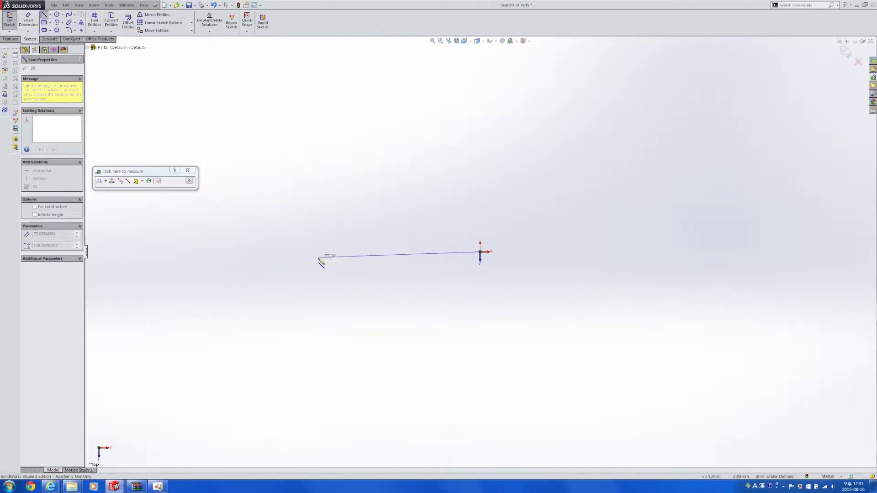
pyautogui.press('Escape')
pyautogui.moveTo(449, 258)
pyautogui.keyDown('ctrl'); pyautogui.mouseDown(button='middle')
pyautogui.moveTo(612, 250)
pyautogui.moveTo(530, 256)
pyautogui.mouseUp(button='middle'); pyautogui.keyUp('ctrl')
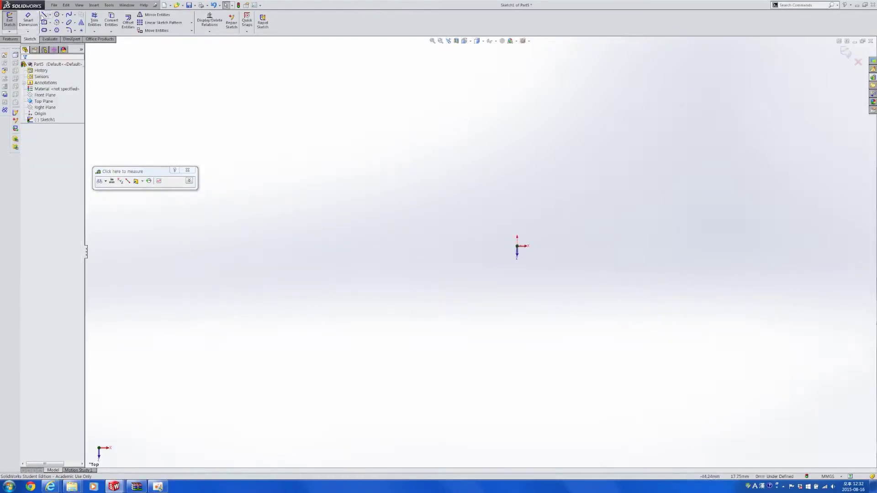
pyautogui.click(44, 15)
pyautogui.click(518, 249)
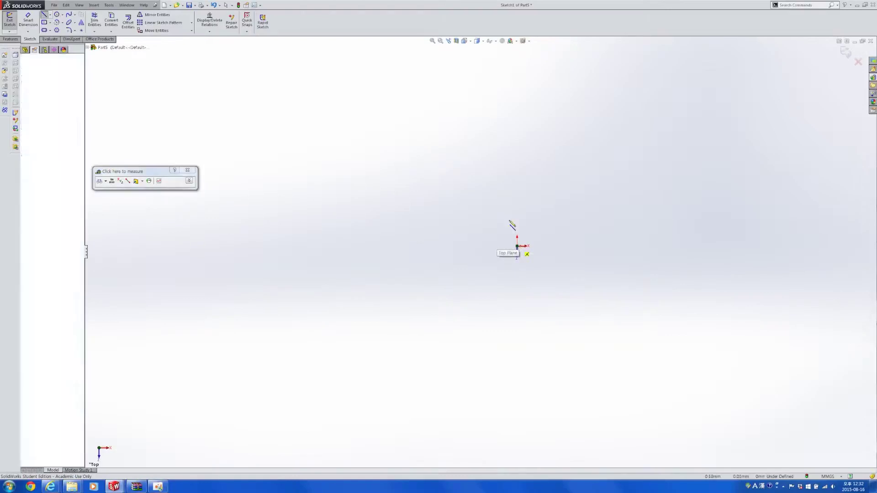
pyautogui.press('Escape')
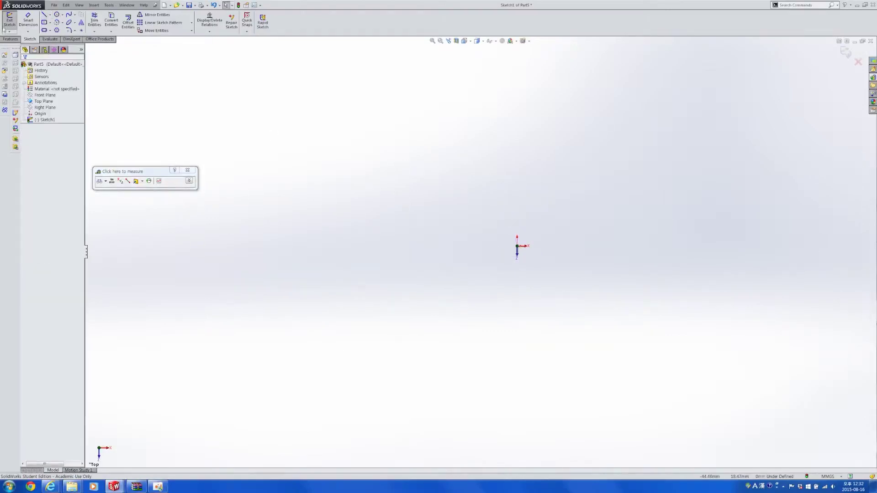
pyautogui.press('Escape')
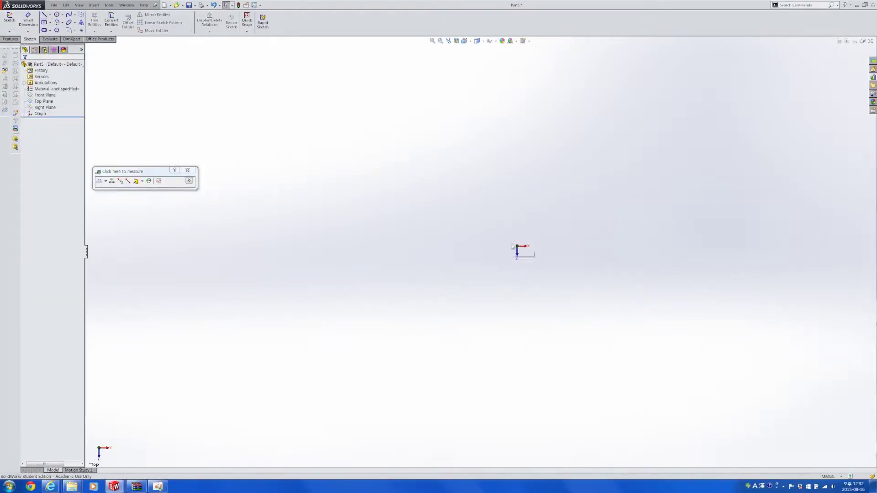
# - Sketch a closed stepped profile on the Top Plane, about 46 mm long from the origin, with its taller section beside the origin
pyautogui.click(44, 101)
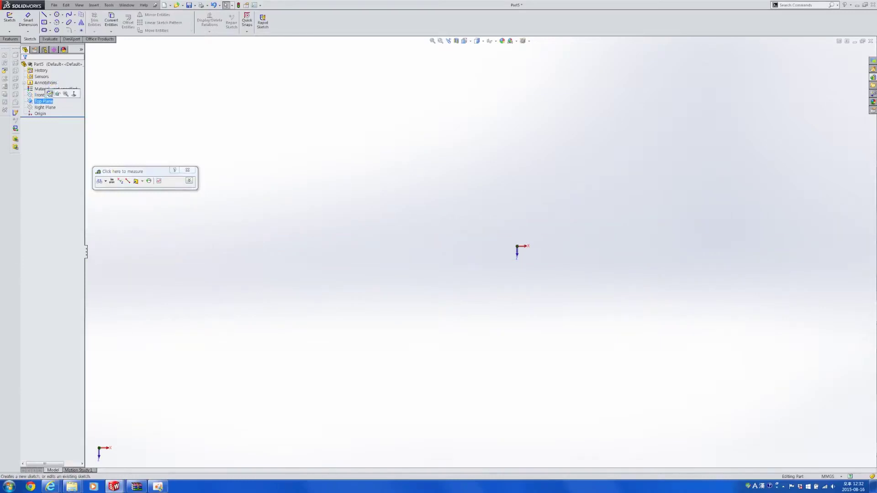
pyautogui.click(50, 93)
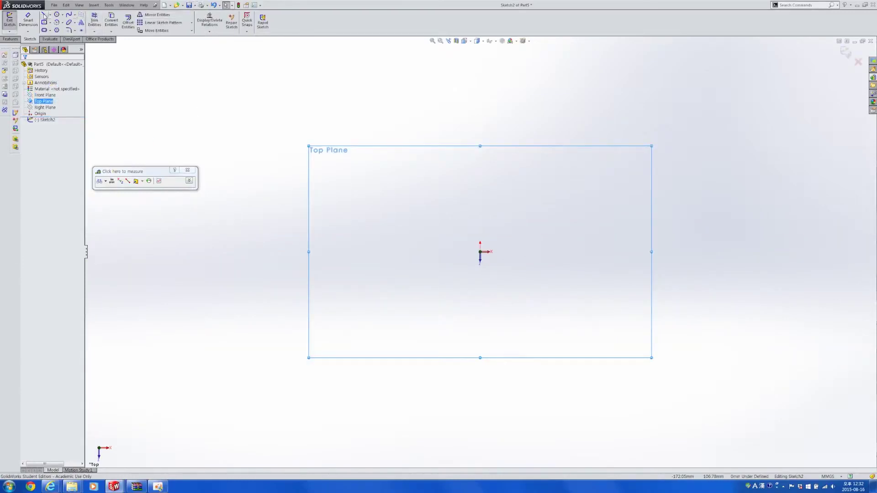
pyautogui.click(44, 16)
pyautogui.click(480, 252)
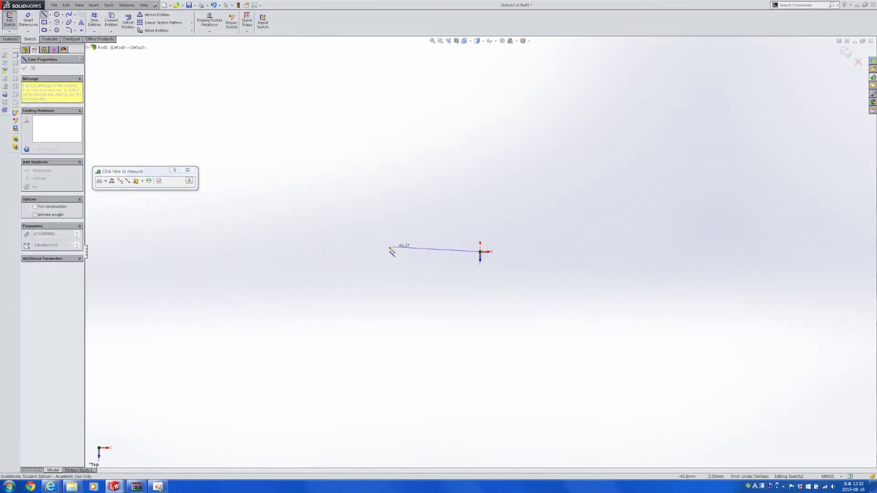
pyautogui.click(392, 251)
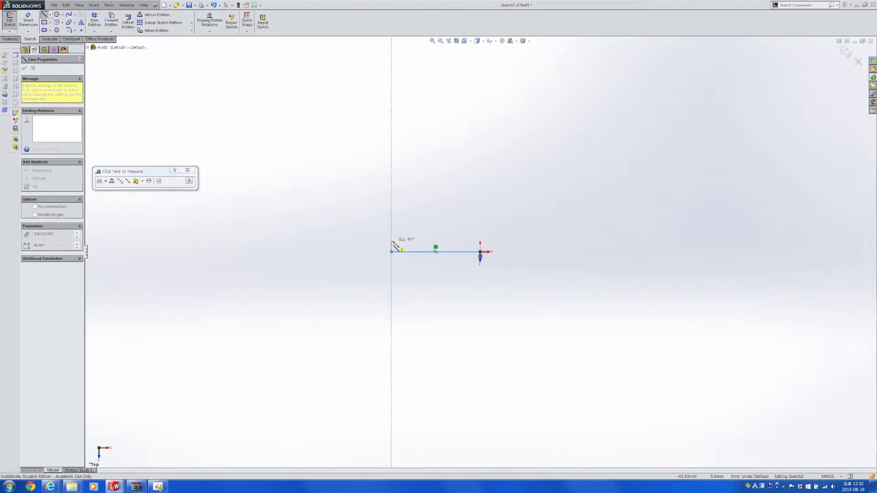
pyautogui.click(392, 241)
pyautogui.click(442, 241)
pyautogui.click(442, 231)
pyautogui.click(480, 231)
pyautogui.click(480, 252)
pyautogui.press('Escape')
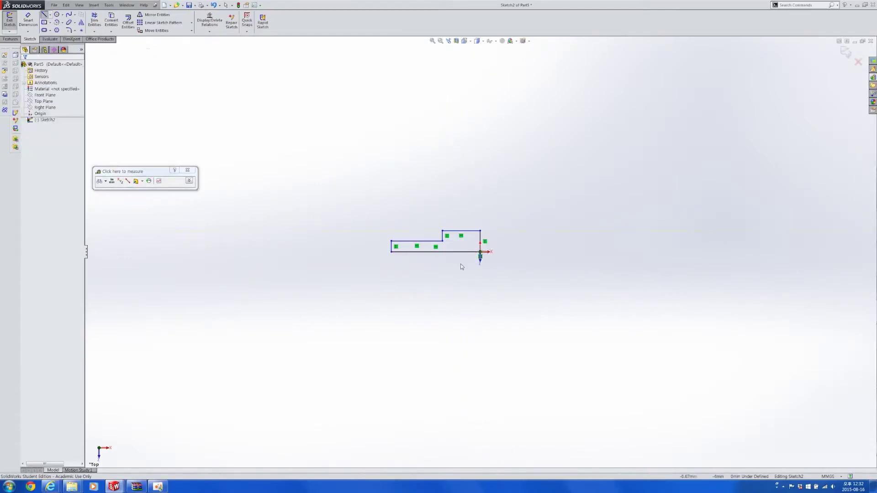
# - Dimension the top edge of the profile's taller section at 13.5 mm
pyautogui.press('d')
pyautogui.click(463, 231)
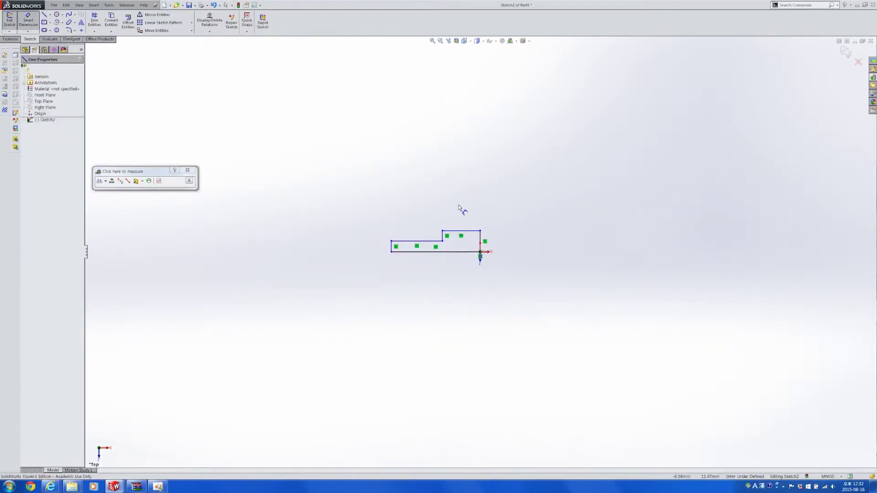
pyautogui.click(460, 212)
pyautogui.write('13.5')
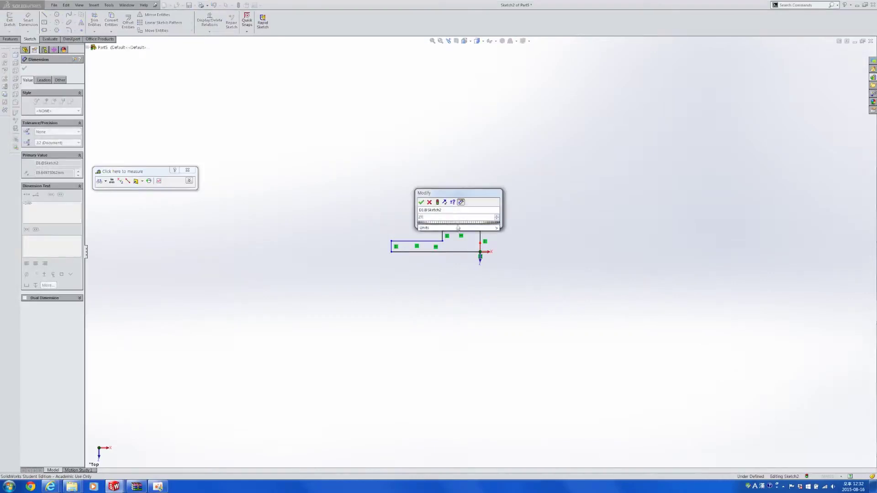
pyautogui.press('Return')
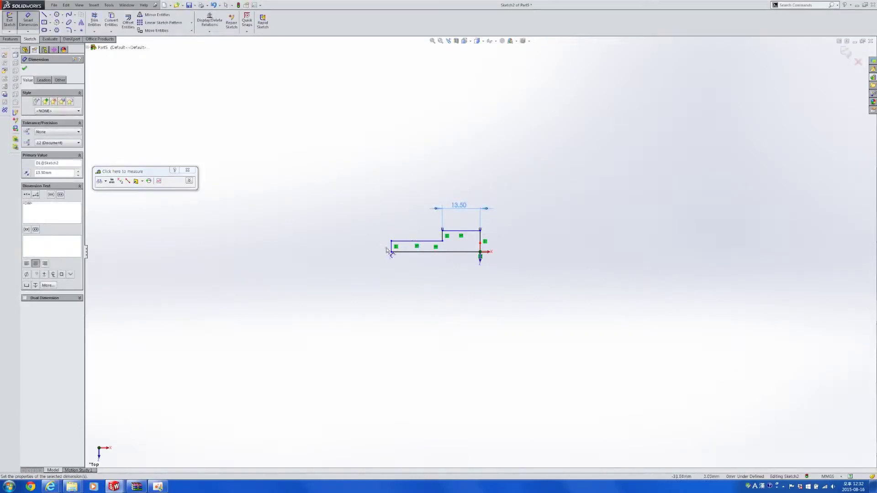
# - Dimension the profile heights as 8 mm at the lower end section and 10 mm at the taller section
pyautogui.click(392, 247)
pyautogui.click(361, 250)
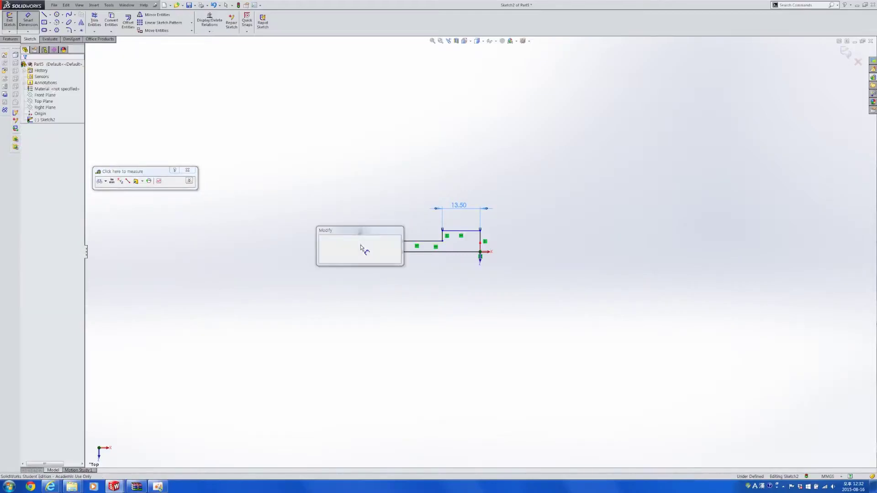
pyautogui.write('8')
pyautogui.press('Return')
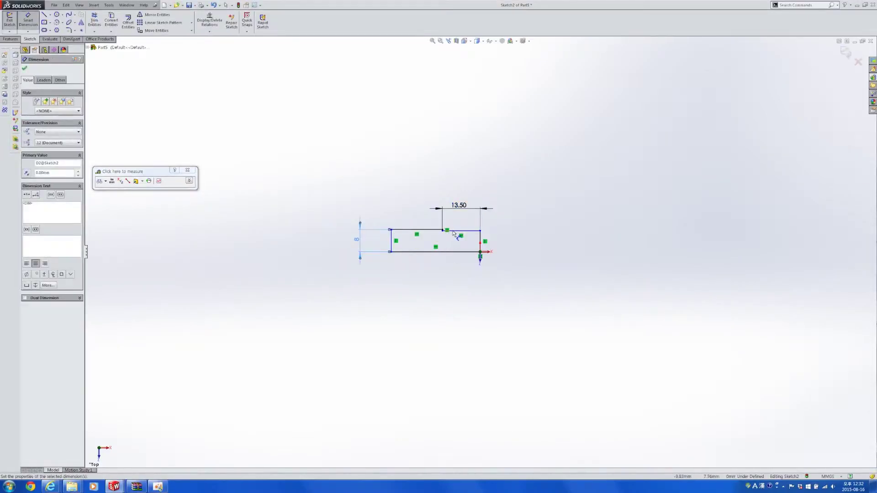
pyautogui.click(458, 252)
pyautogui.click(425, 229)
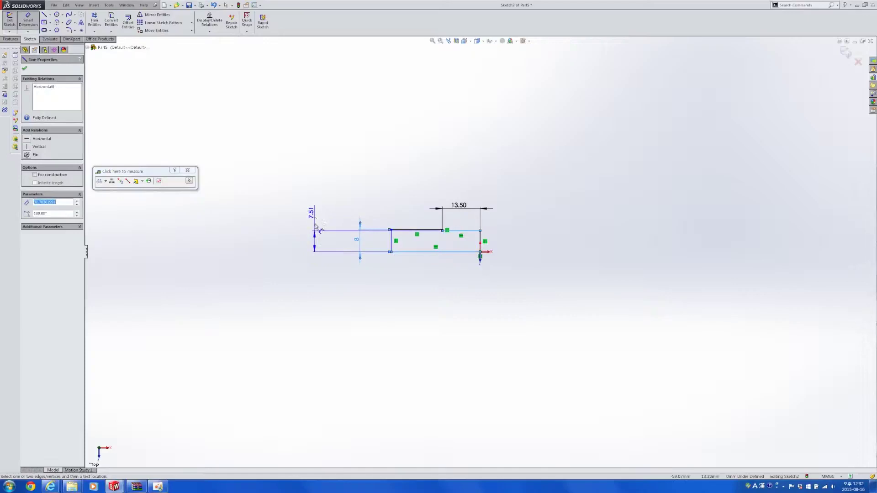
pyautogui.click(315, 223)
pyautogui.write('10')
pyautogui.press('Return')
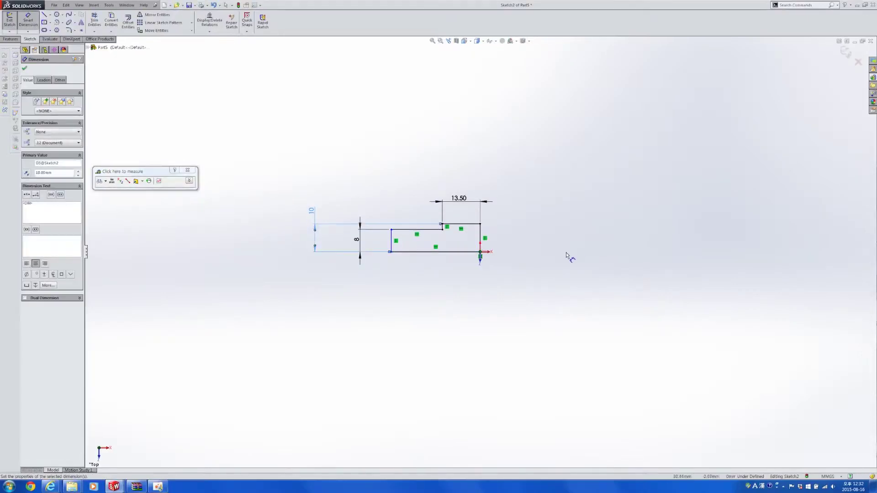
# - Dimension the top edge of the lower section at 25 mm long
pyautogui.click(426, 230)
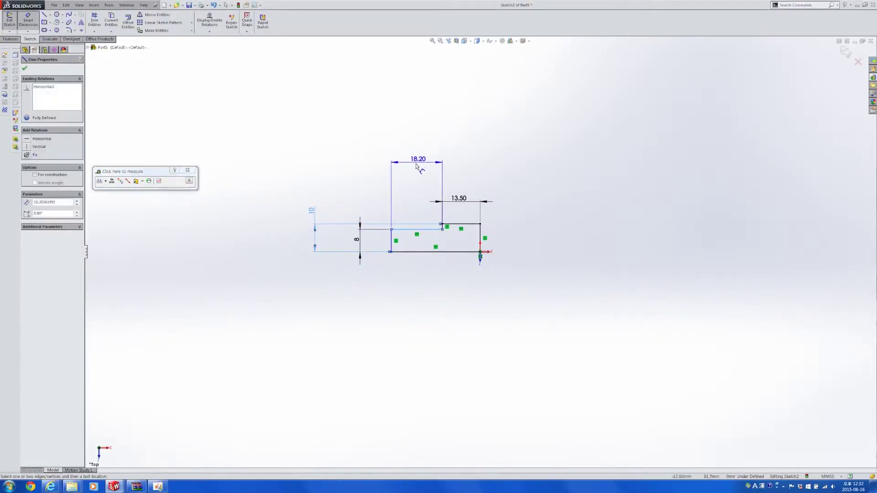
pyautogui.click(414, 165)
pyautogui.write('25')
pyautogui.press('Return')
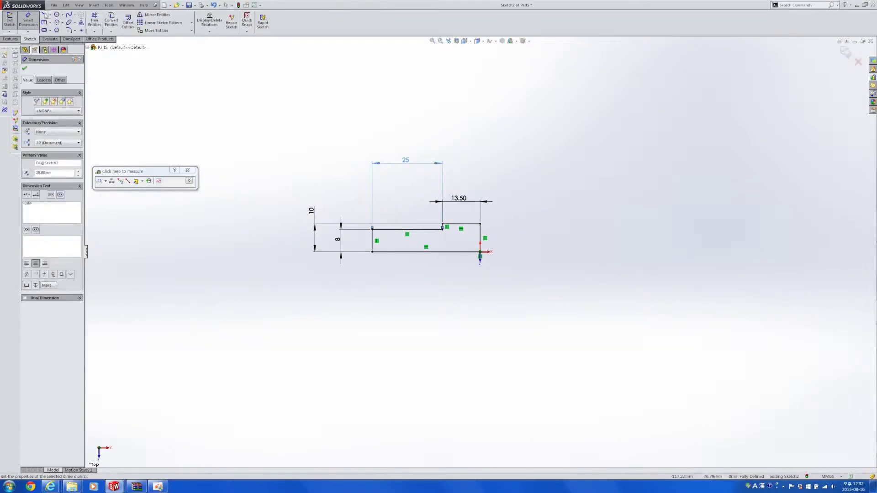
# - Trim away the vertical edge that closes the taller section at the origin
pyautogui.click(45, 15)
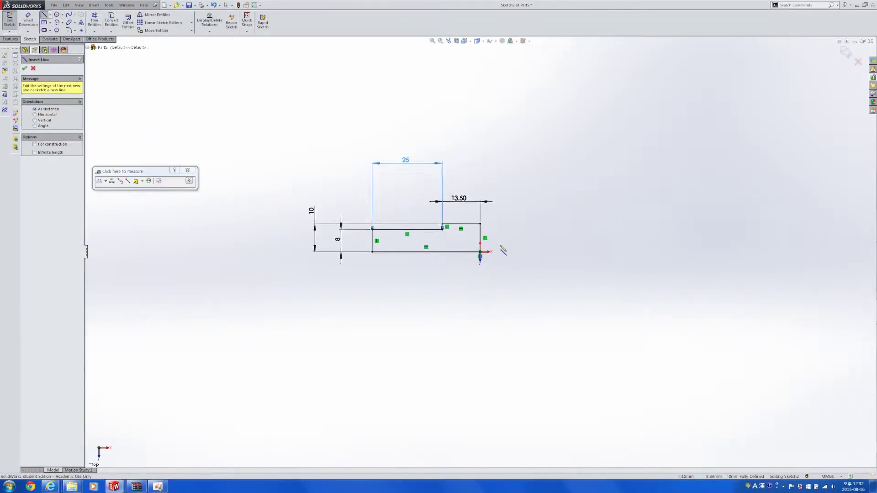
pyautogui.press('Escape')
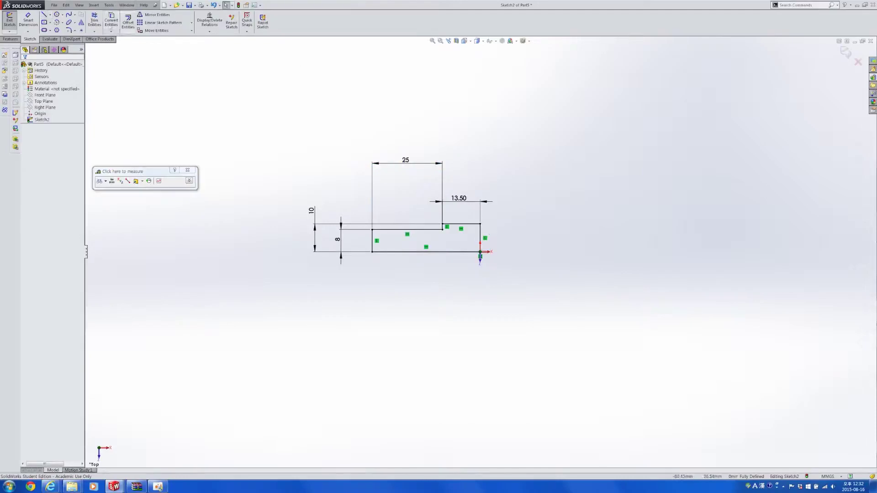
pyautogui.click(94, 20)
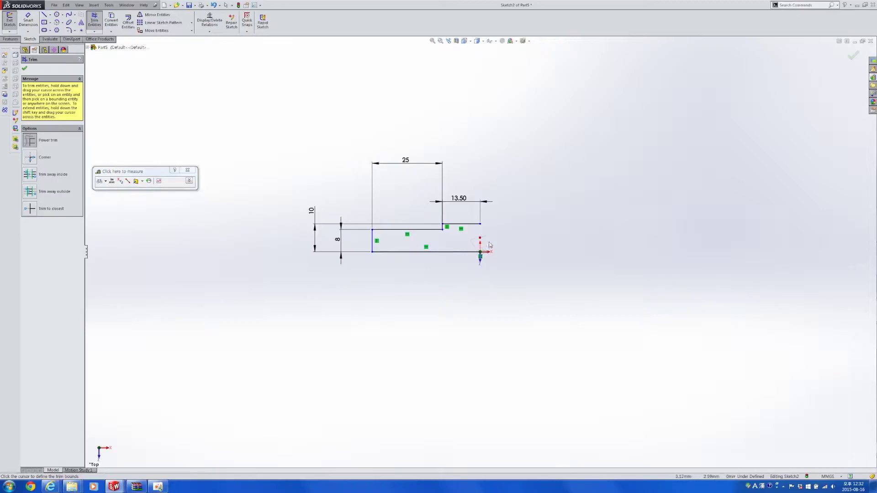
# - Extend the profile past the origin with straight lines, ending in a lower step, and close it about 102 mm long overall
pyautogui.click(44, 14)
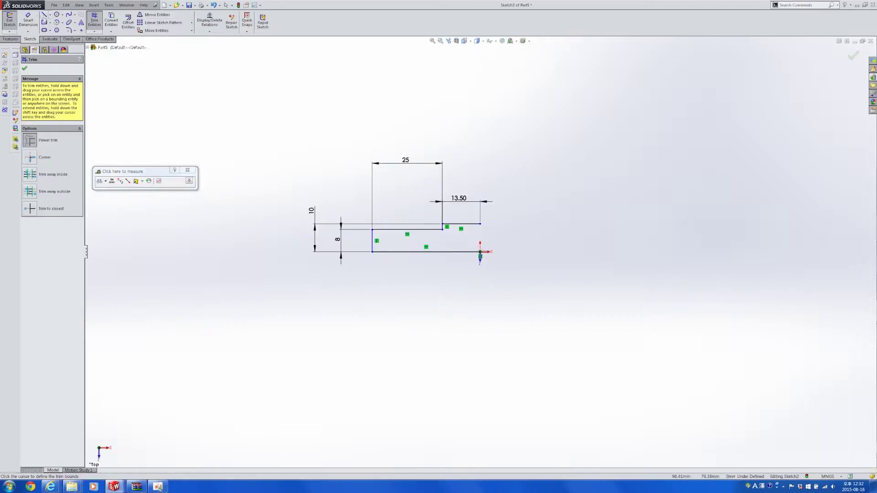
pyautogui.click(480, 224)
pyautogui.click(633, 224)
pyautogui.click(632, 235)
pyautogui.click(658, 235)
pyautogui.click(659, 251)
pyautogui.click(480, 252)
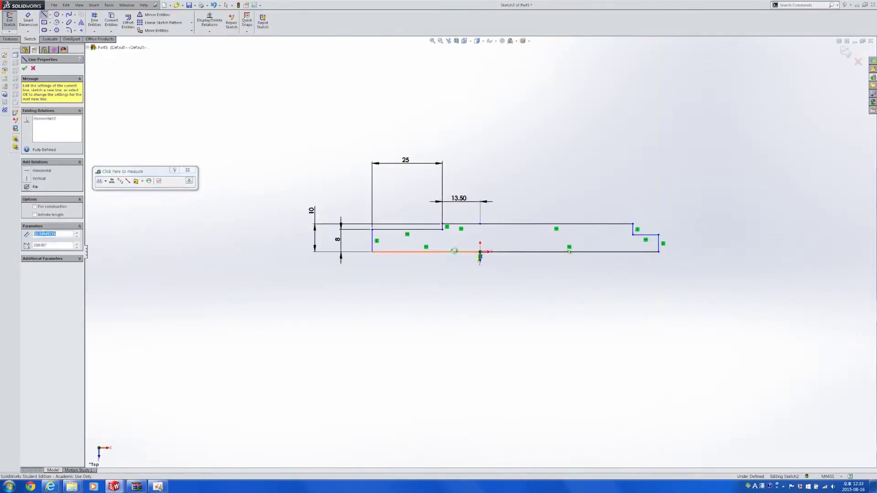
pyautogui.press('Escape')
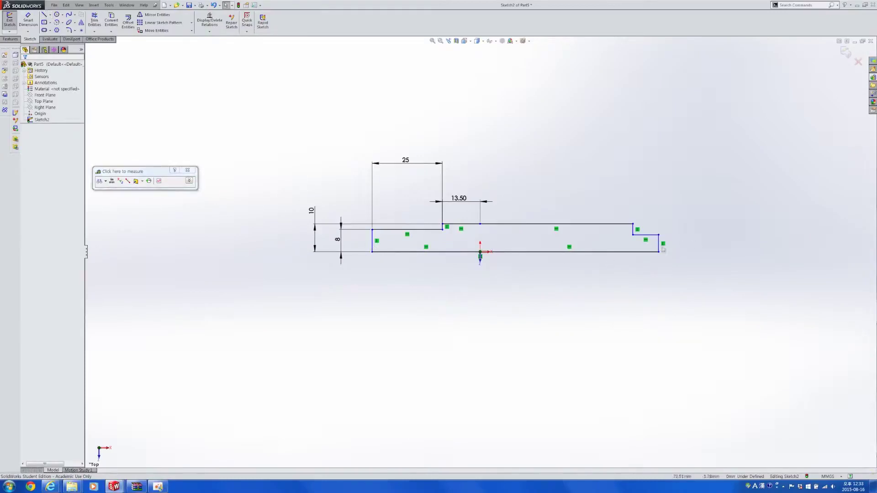
# - Add Equal relations between the two vertical end edges and between the two top-edge segments of the taller section
pyautogui.click(658, 250)
pyautogui.keyDown('ctrl'); pyautogui.click(373, 244); pyautogui.keyUp('ctrl')
pyautogui.click(28, 220)
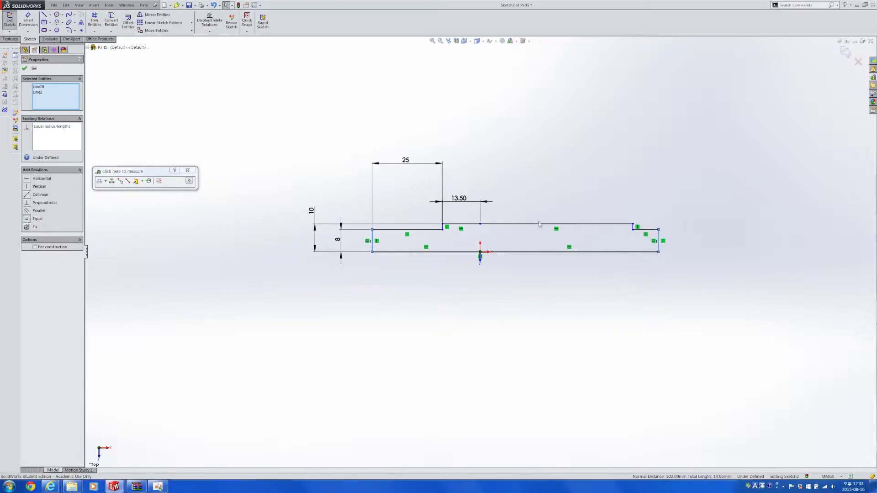
pyautogui.click(536, 224)
pyautogui.keyDown('ctrl'); pyautogui.click(466, 224); pyautogui.keyUp('ctrl')
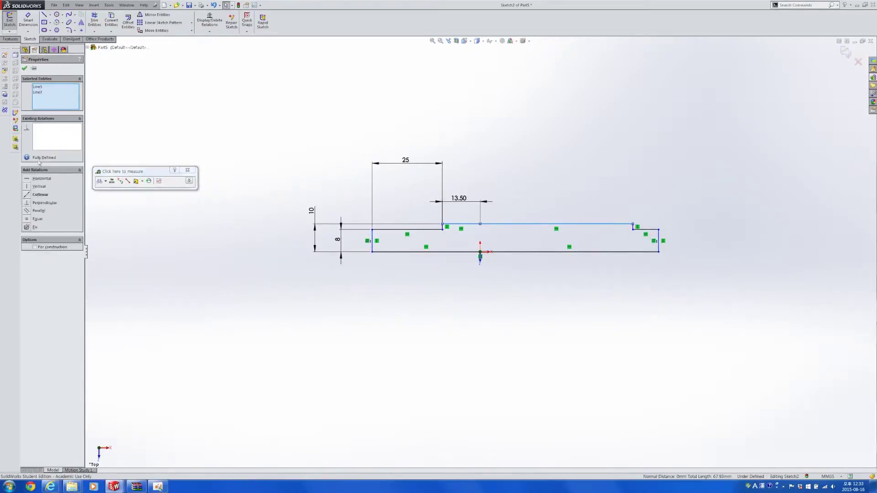
pyautogui.click(28, 220)
# - Dimension the top edge of the new lower end section at 20 mm long
pyautogui.moveTo(490, 291); pyautogui.dragTo(496, 256, button='right')
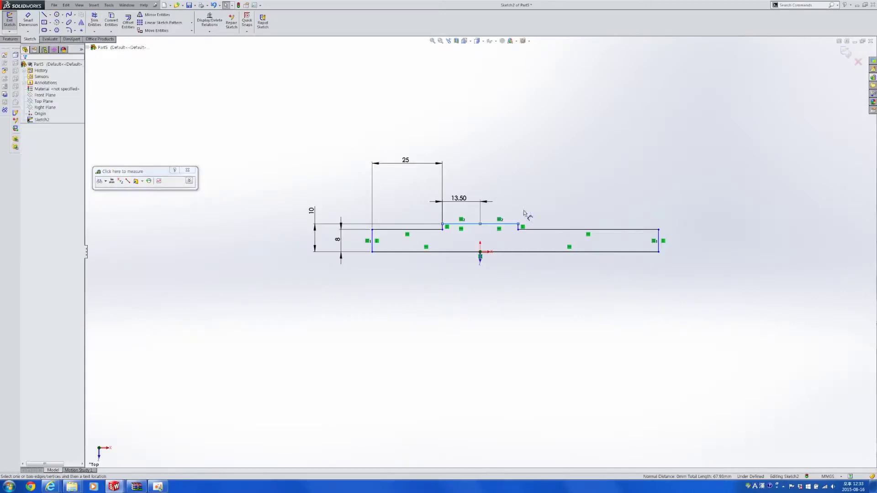
pyautogui.click(547, 230)
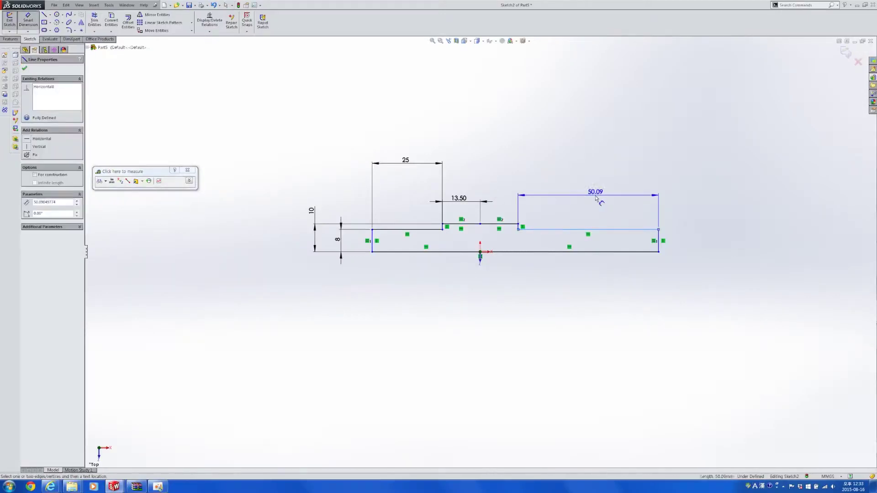
pyautogui.click(589, 194)
pyautogui.write('20')
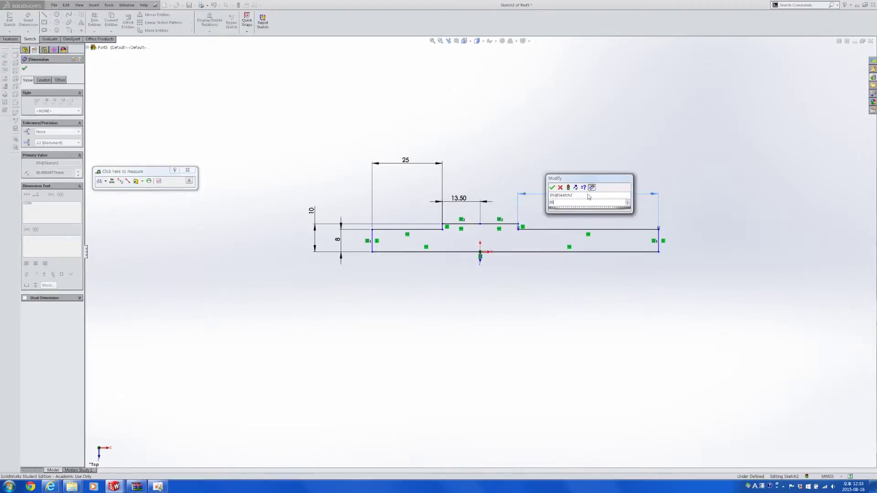
pyautogui.press('Return')
pyautogui.press('Escape')
# - Try to move the profile so that its bottom corner at the 25 mm end lands on the origin
pyautogui.moveTo(574, 247); pyautogui.dragTo(704, 241)
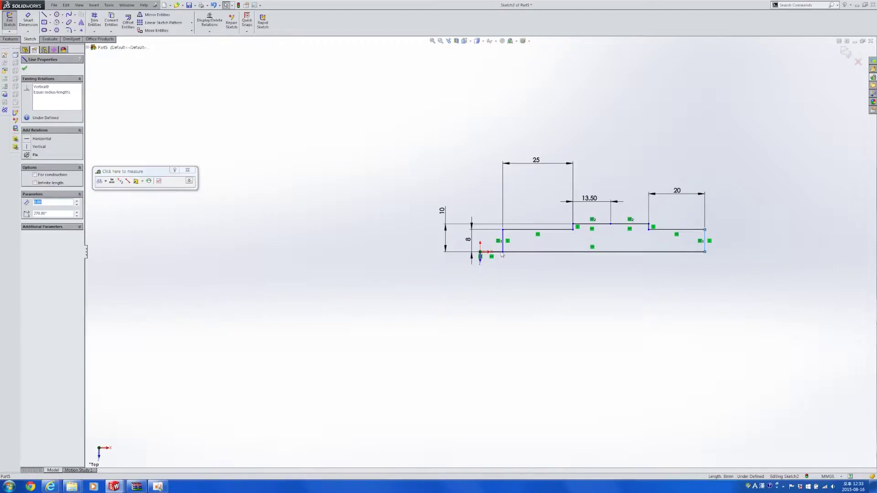
pyautogui.moveTo(503, 252); pyautogui.dragTo(480, 251)
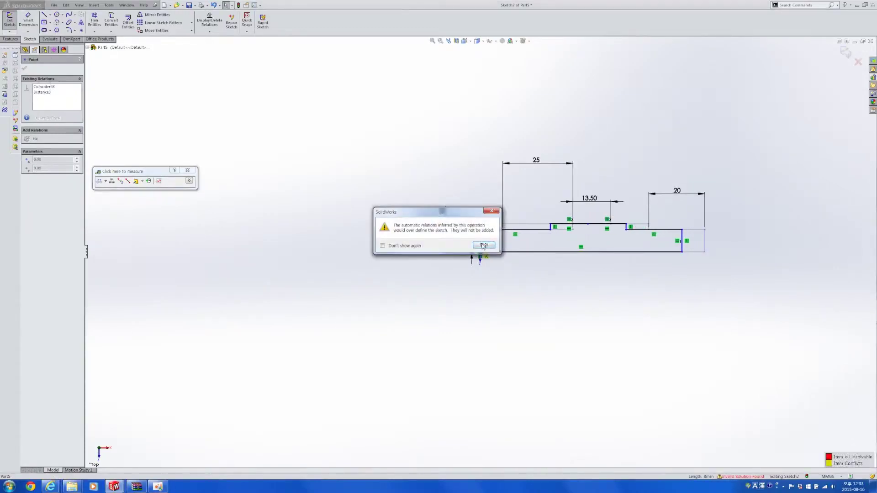
pyautogui.click(483, 246)
# - Add a Vertical relation between the origin point and the middle point of the taller section's top edge
pyautogui.scroll(-6, 268, 255)
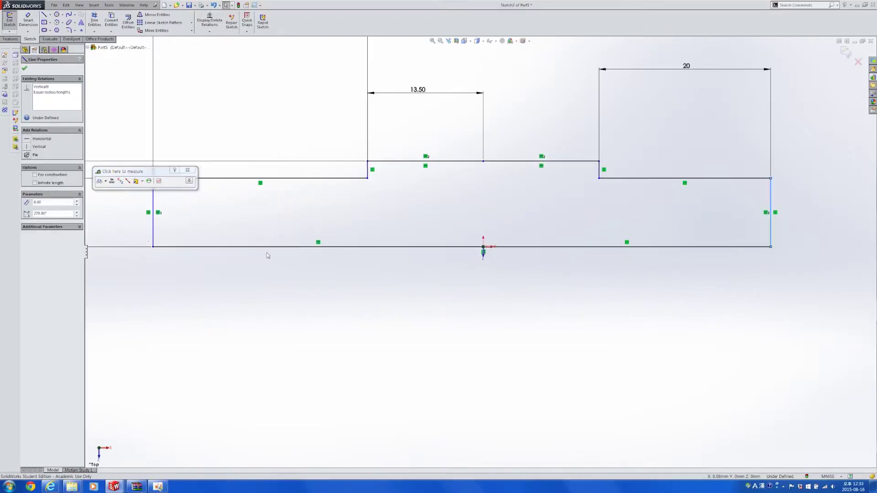
pyautogui.click(153, 240)
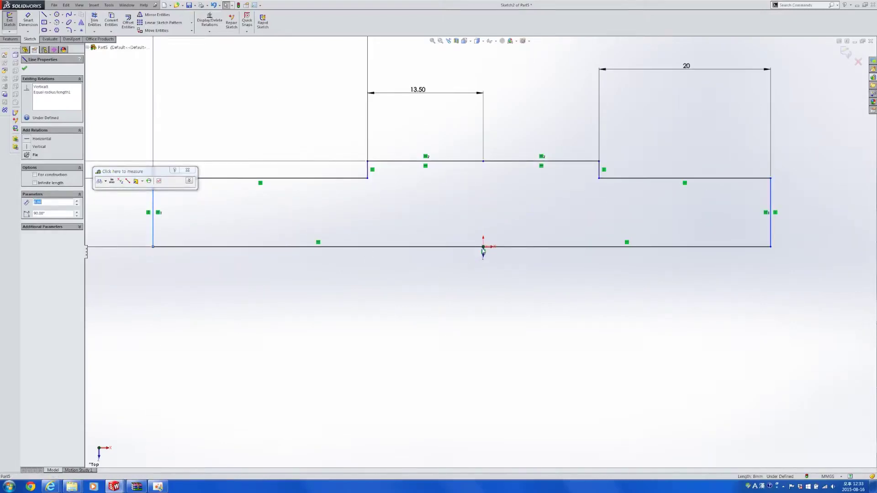
pyautogui.press('Escape')
pyautogui.click(483, 247)
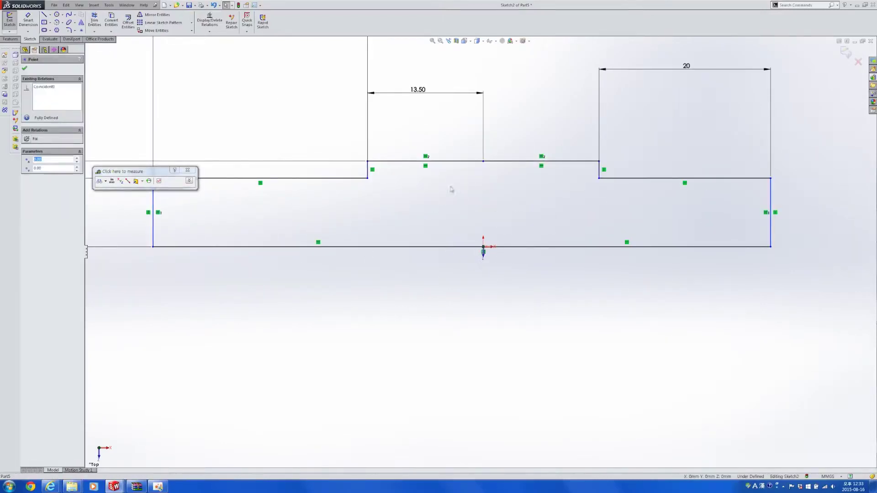
pyautogui.keyDown('ctrl'); pyautogui.click(483, 162); pyautogui.keyUp('ctrl')
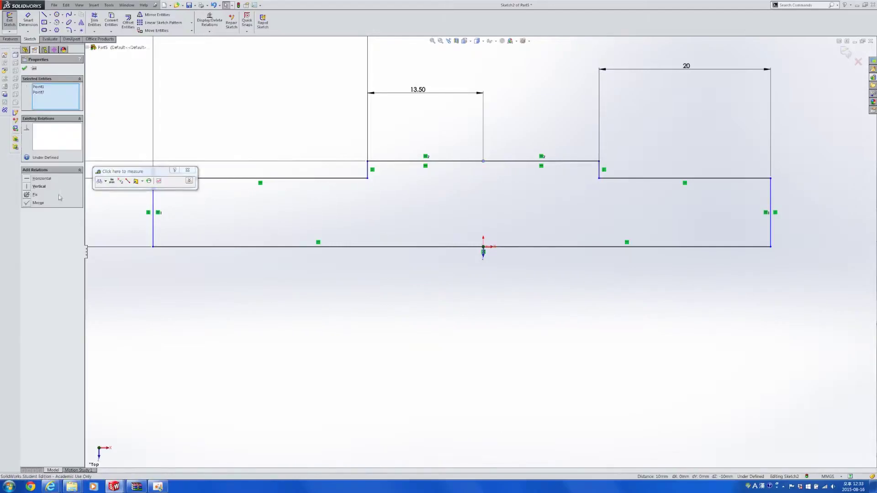
pyautogui.click(28, 187)
pyautogui.click(382, 343)
pyautogui.press('f')
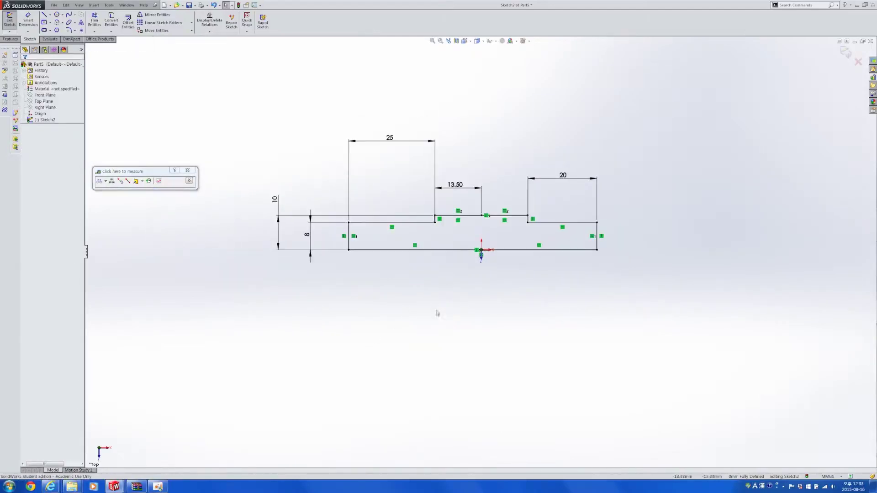
# - Finish the sketch and revolve the stepped profile 360 degrees about its long straight base line
pyautogui.click(9, 19)
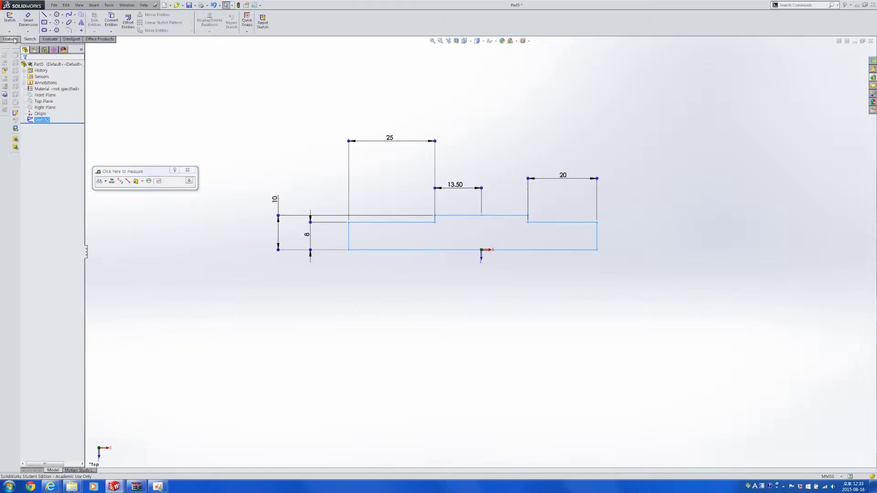
pyautogui.click(10, 39)
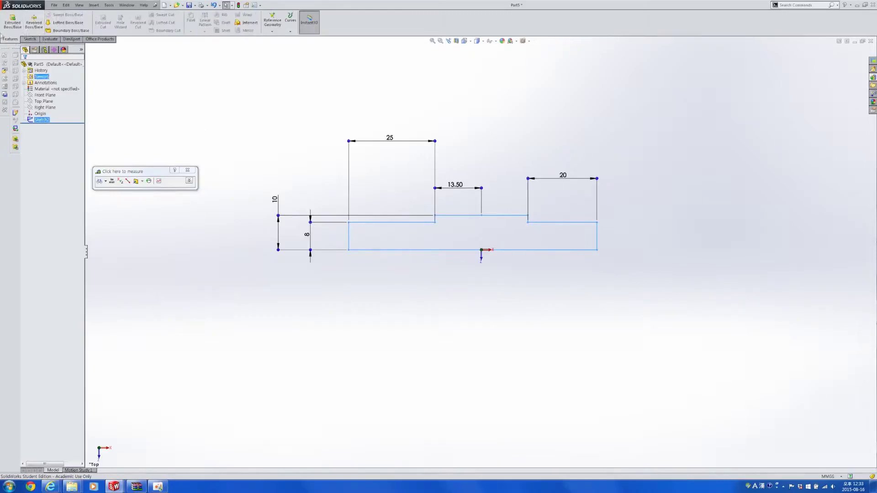
pyautogui.click(33, 22)
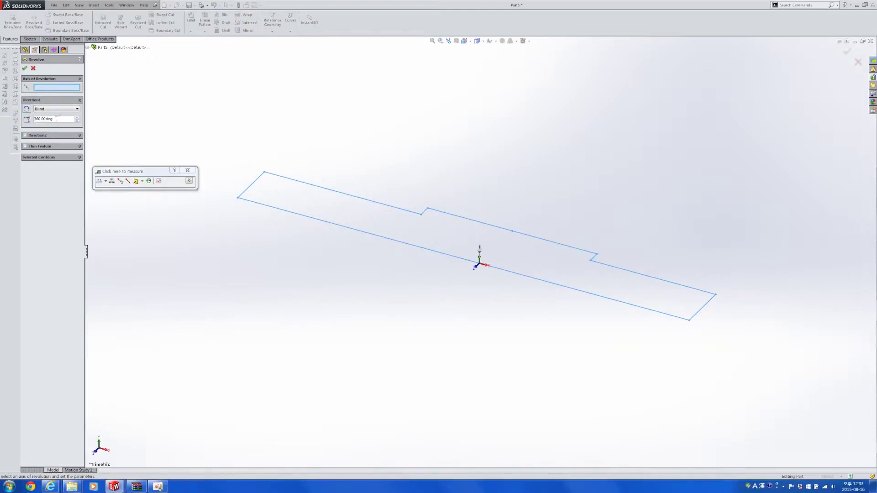
pyautogui.click(404, 245)
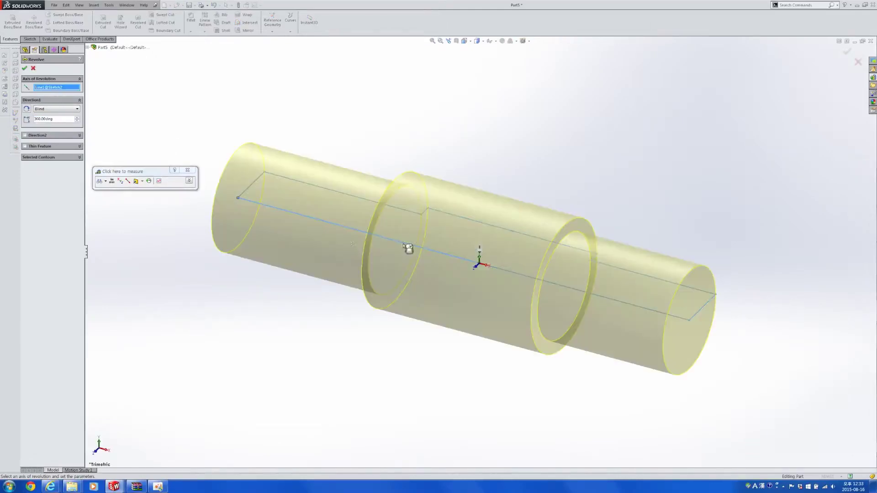
pyautogui.press('Return')
# - Save the revolved part as "axis" in the Video 7 folder
pyautogui.scroll(2, 509, 325)
pyautogui.moveTo(509, 324); pyautogui.dragTo(402, 353, button='middle')
pyautogui.click(402, 353)
pyautogui.hotkey('ctrl', 's')
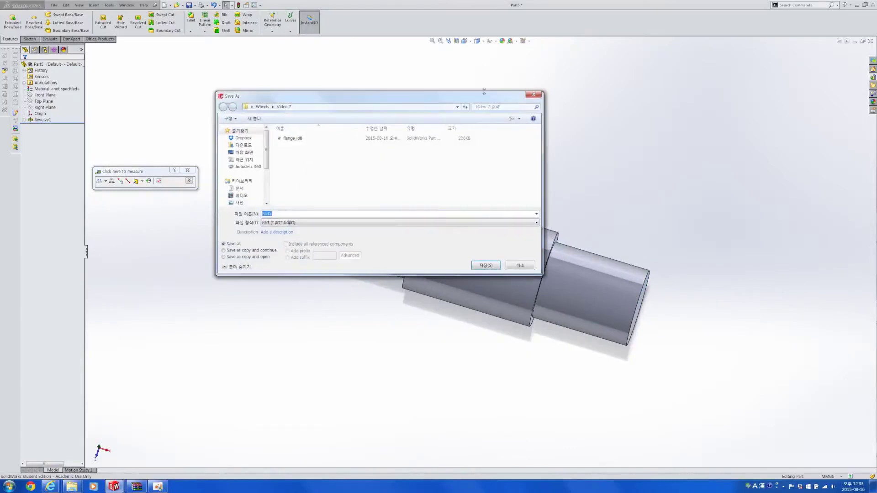
pyautogui.write('axis')
pyautogui.press('Return')
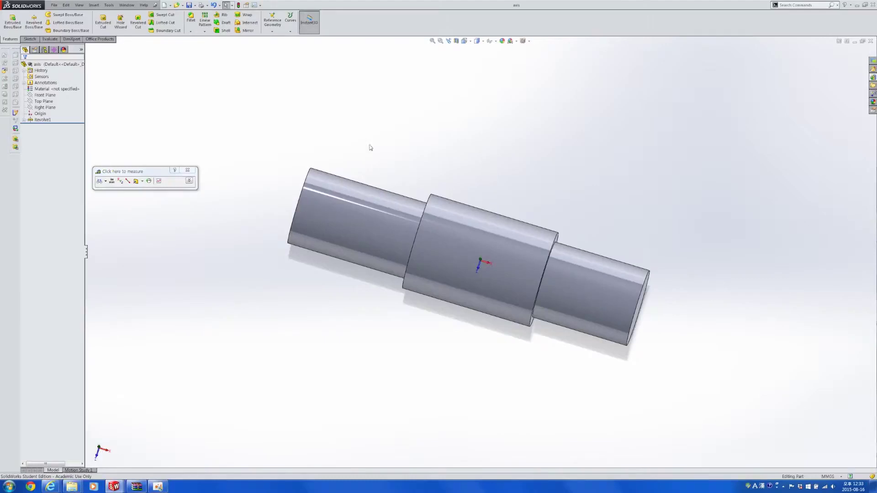
# - Return to the mecanum wheel assembly and bring up the assembly commands with both hub plates in view
pyautogui.hotkey('ctrl', 'Tab')
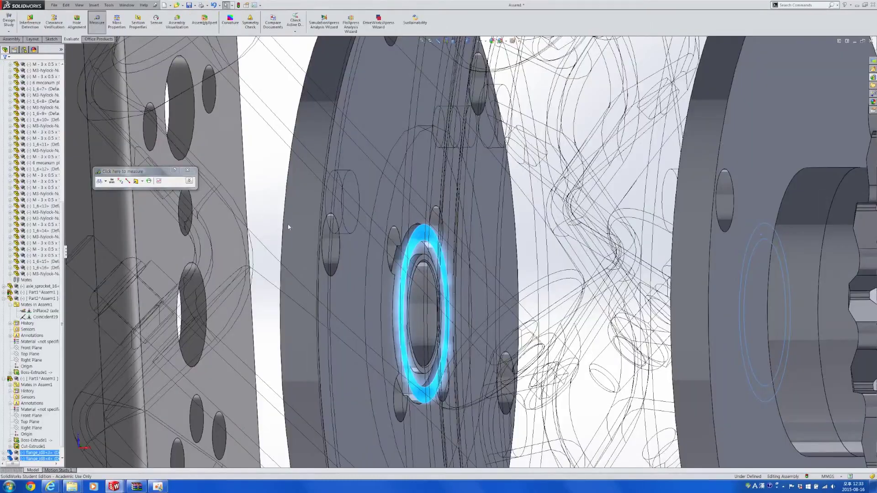
pyautogui.scroll(3, 288, 227)
pyautogui.click(11, 39)
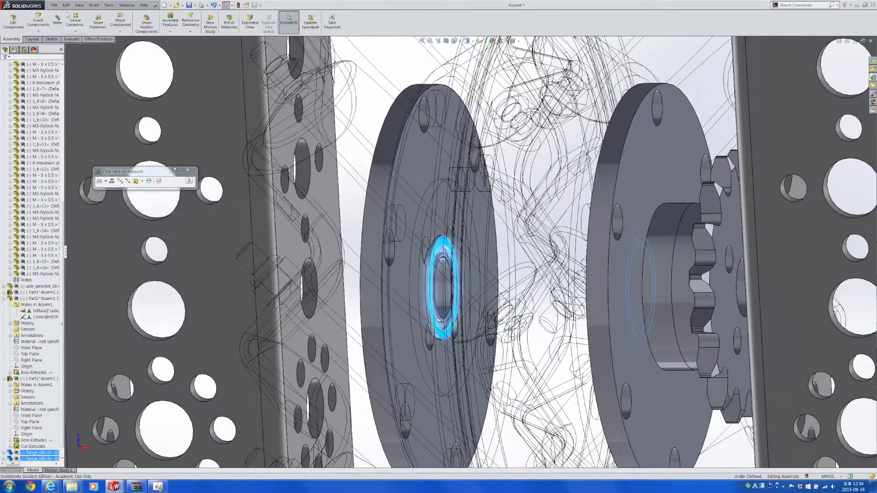
# - Insert the axis part into the assembly, placing it in open space above the two hub plates
pyautogui.click(38, 21)
pyautogui.click(14, 146)
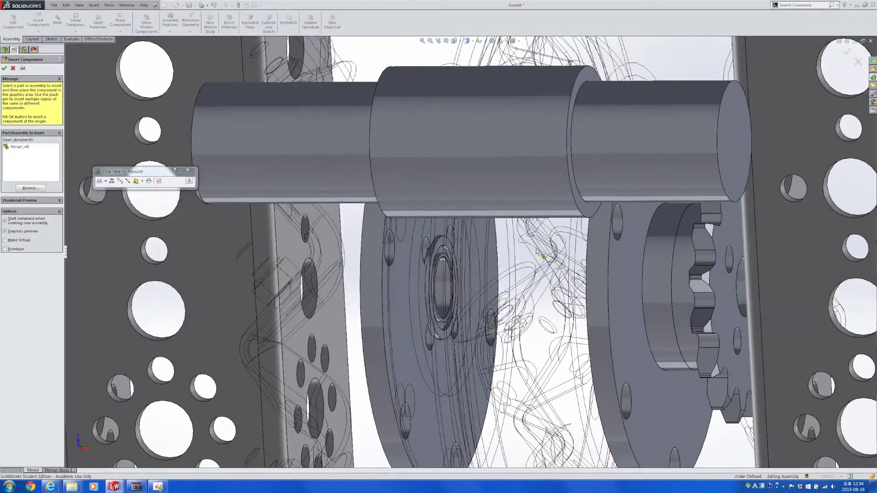
pyautogui.press('Escape')
pyautogui.scroll(3, 599, 262)
pyautogui.scroll(-4, 440, 273)
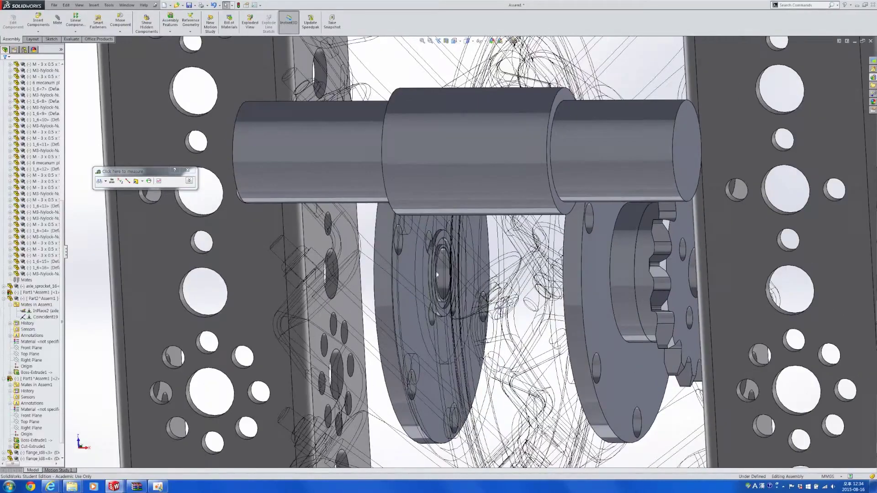
# - Mate the axis's long end concentric with the hub plate's bearing bore and slide the axis between the plates
pyautogui.click(317, 153)
pyautogui.scroll(-3, 445, 275)
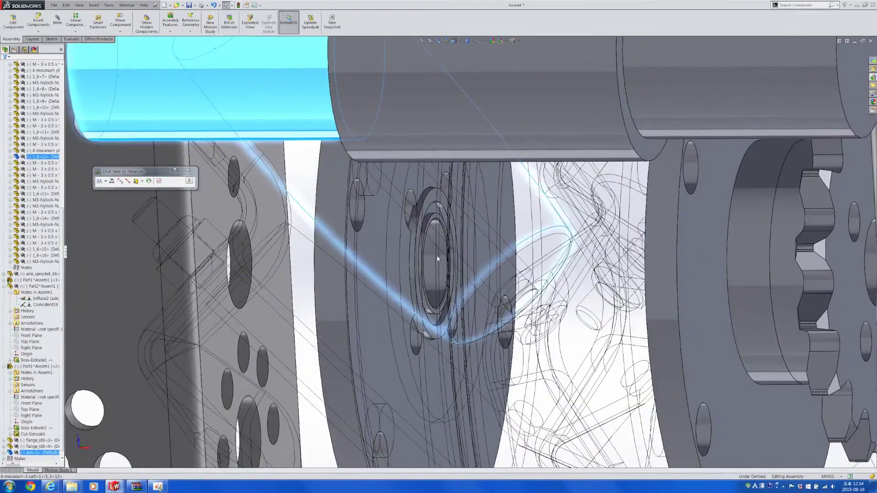
pyautogui.click(435, 261)
pyautogui.keyDown('ctrl'); pyautogui.click(201, 107); pyautogui.keyUp('ctrl')
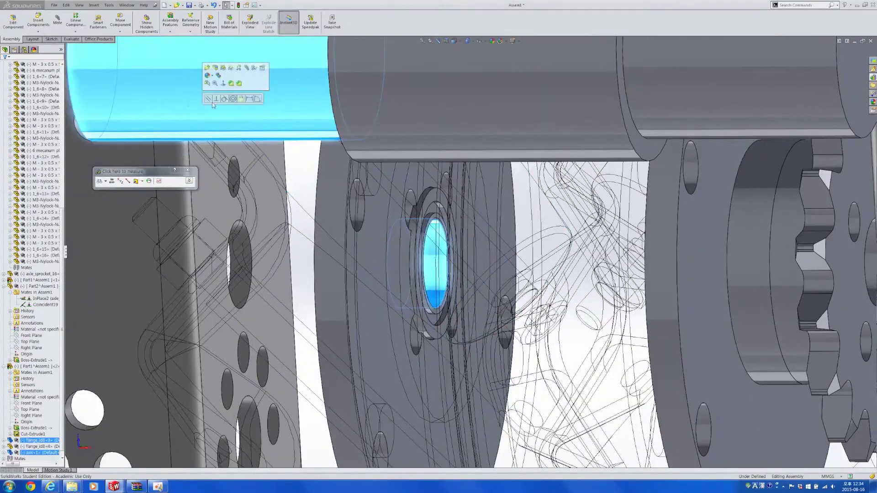
pyautogui.click(232, 100)
pyautogui.scroll(5, 689, 287)
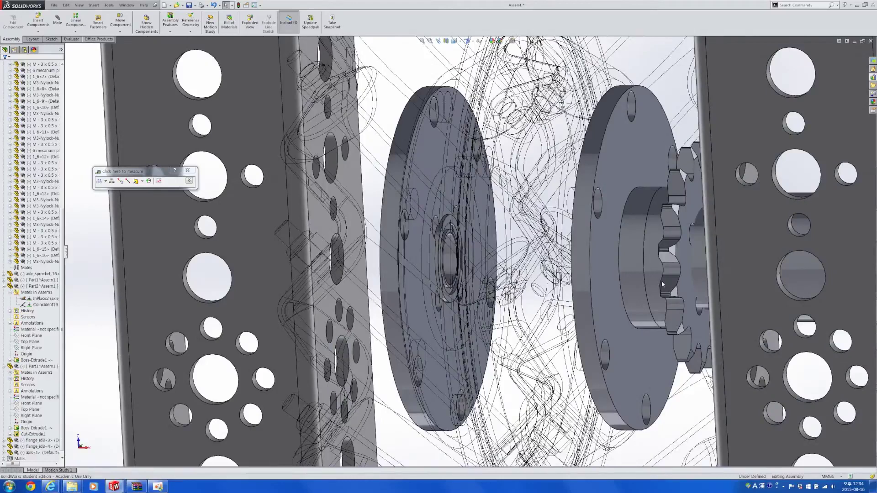
pyautogui.moveTo(861, 262); pyautogui.dragTo(570, 257)
# - Open the axis part from the assembly and set the radius of its thin end sections to 4 mm
pyautogui.click(570, 257)
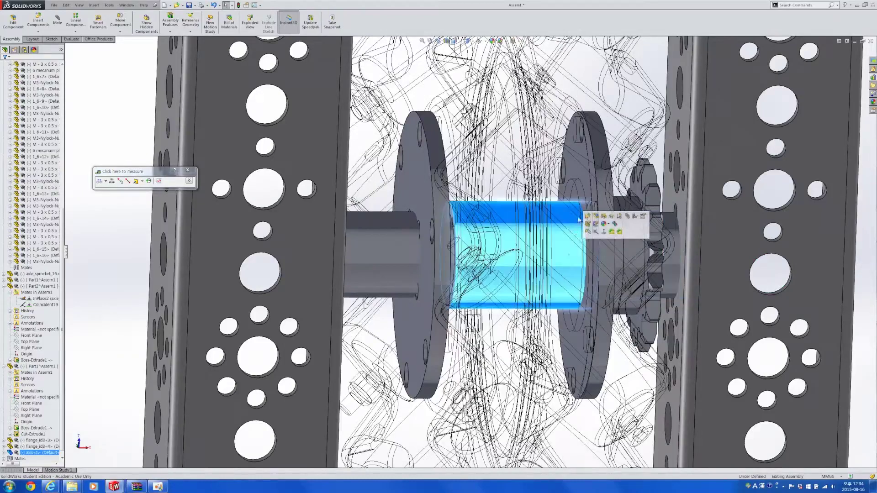
pyautogui.click(595, 227)
pyautogui.click(361, 221)
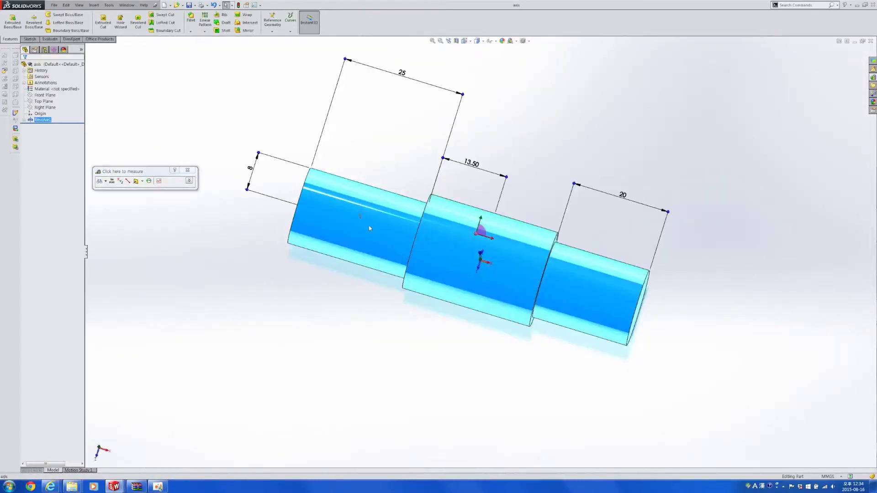
pyautogui.click(250, 171)
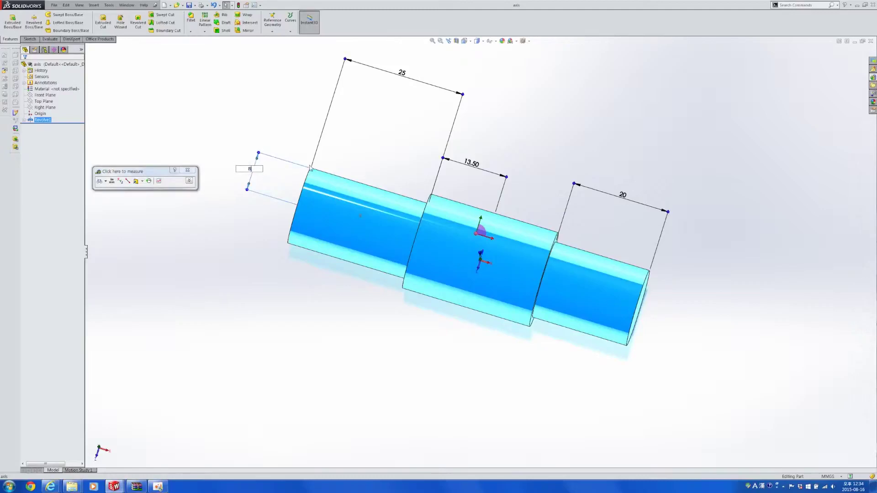
pyautogui.write('4')
pyautogui.press('Return')
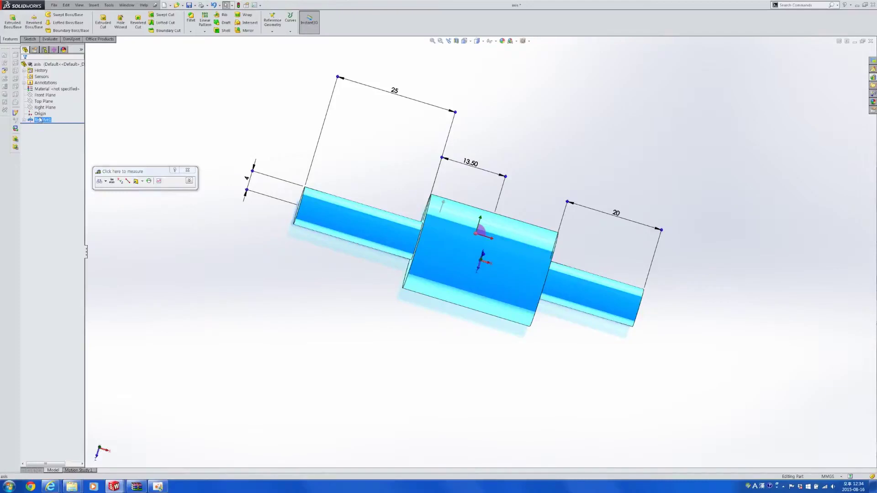
# - Edit the revolve's sketch, set the middle section's radius to 8 mm, and exit the sketch
pyautogui.click(50, 100)
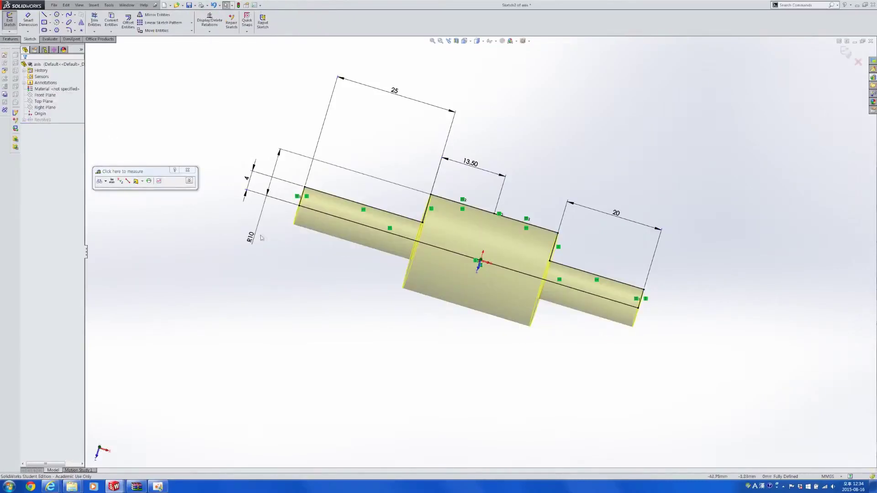
pyautogui.moveTo(254, 238); pyautogui.dragTo(265, 156)
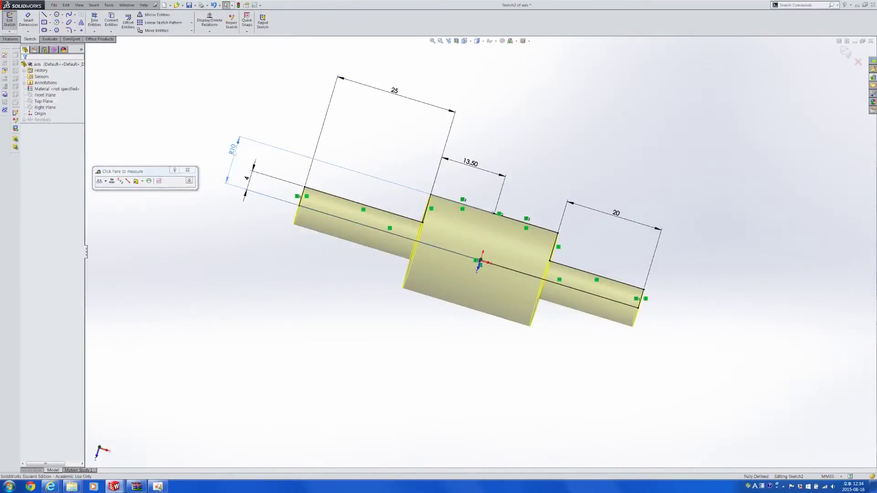
pyautogui.doubleClick(233, 149)
pyautogui.write('8')
pyautogui.press('Return')
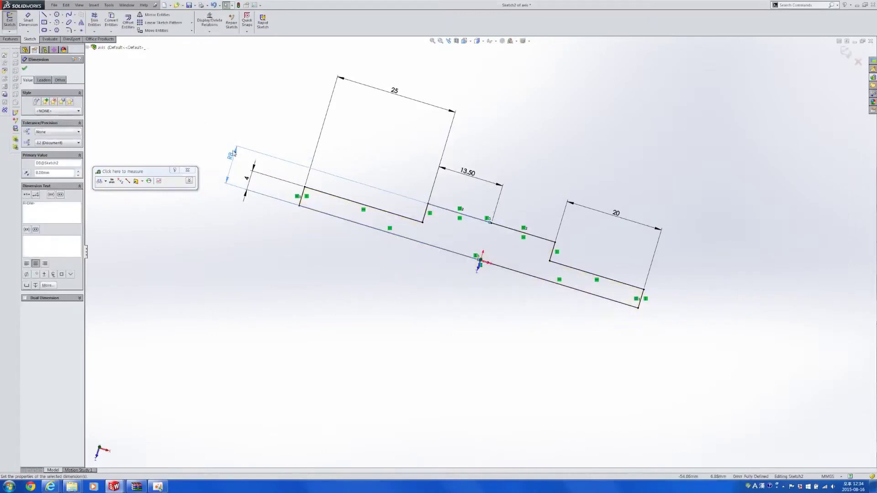
pyautogui.click(17, 23)
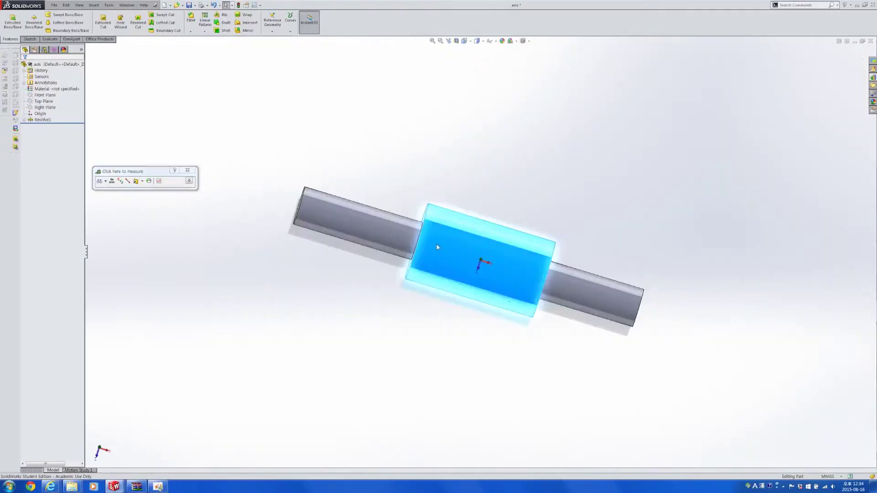
# - Reopen the revolve's sketch, set the middle section's radius to 5 mm, and rebuild the part
pyautogui.click(437, 247)
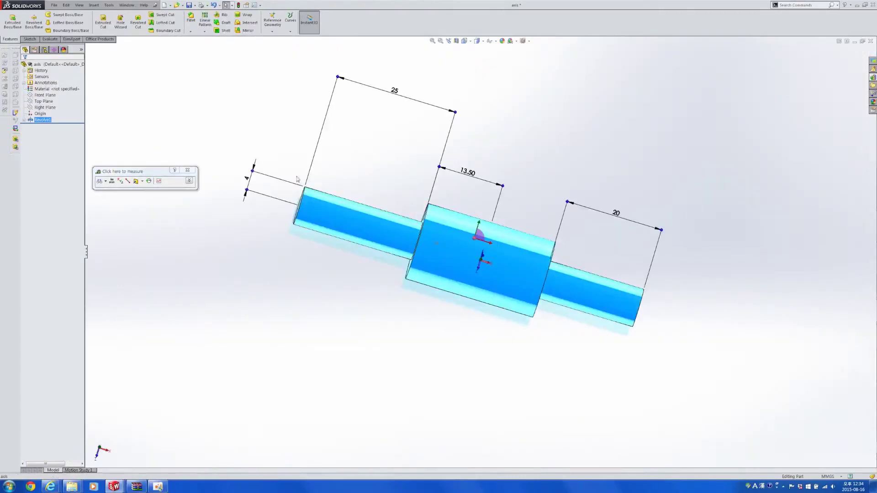
pyautogui.click(40, 113)
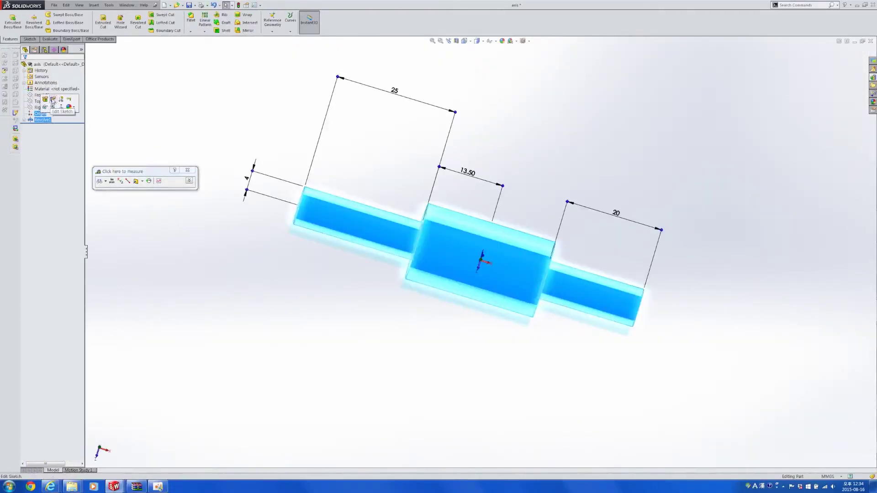
pyautogui.click(53, 100)
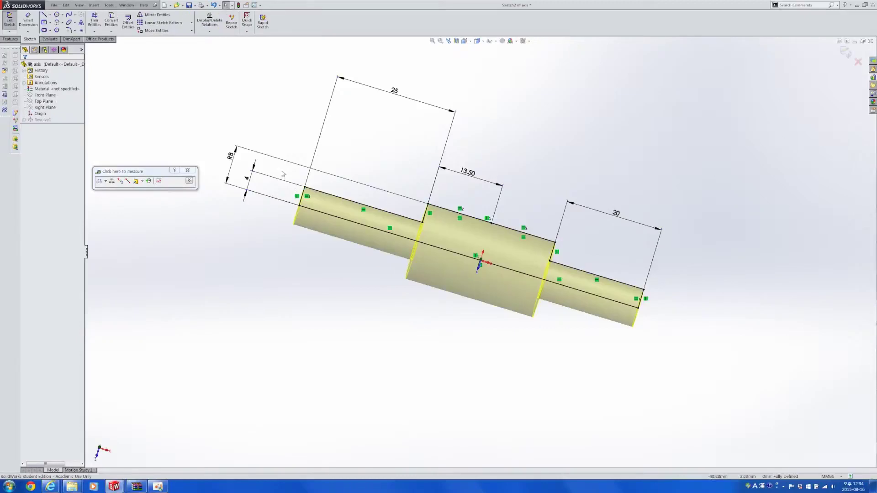
pyautogui.doubleClick(231, 156)
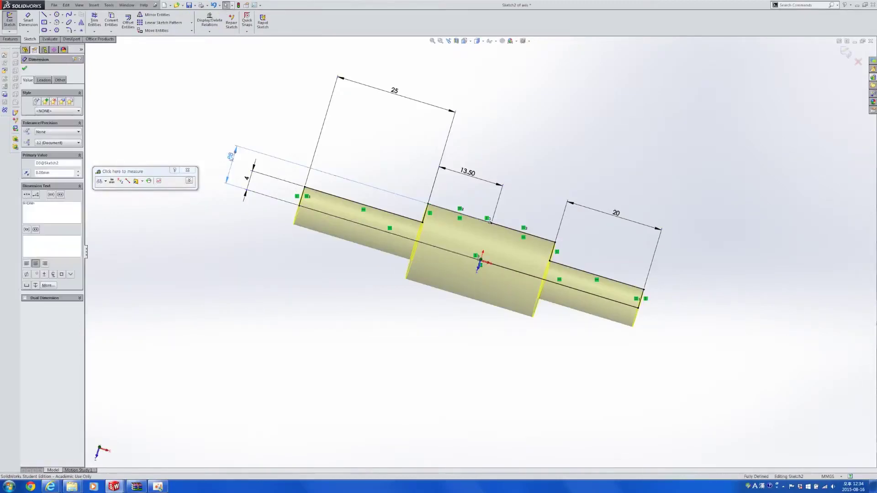
pyautogui.write('5')
pyautogui.press('Return')
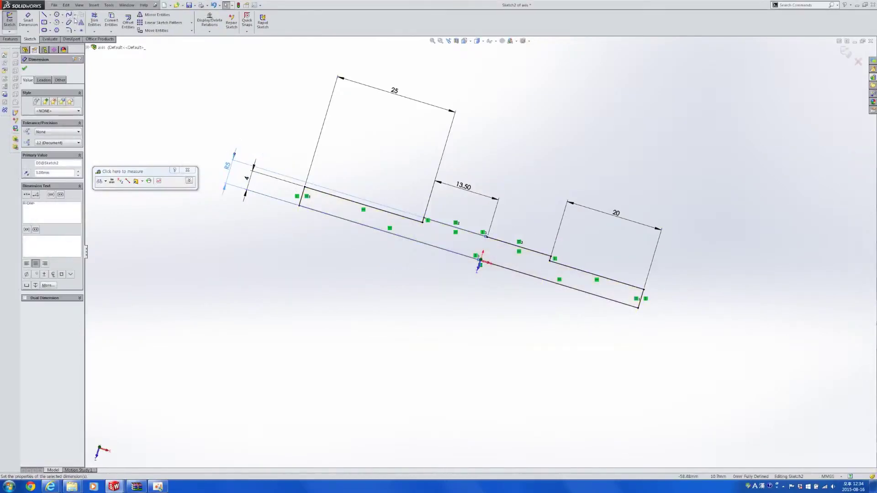
pyautogui.click(238, 4)
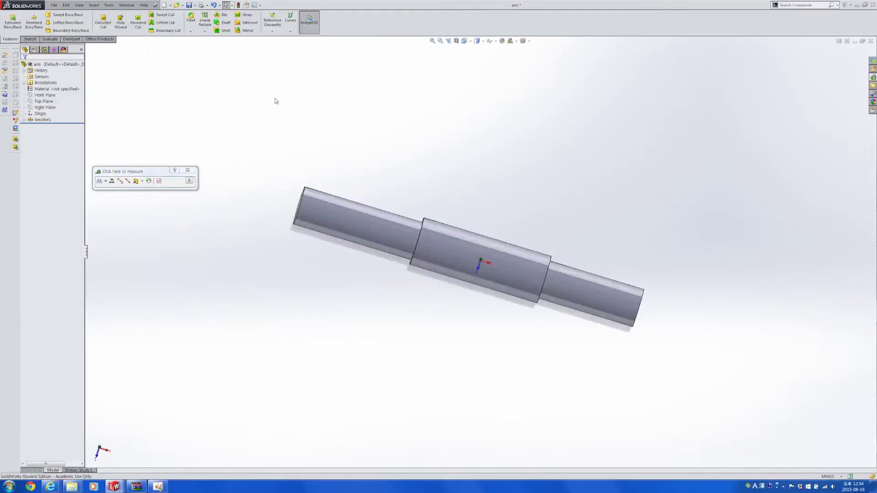
# - Return to the assembly and add a Coincident mate between the flanged bearing's face and the axis's shoulder face
pyautogui.hotkey('ctrl', 'Tab')
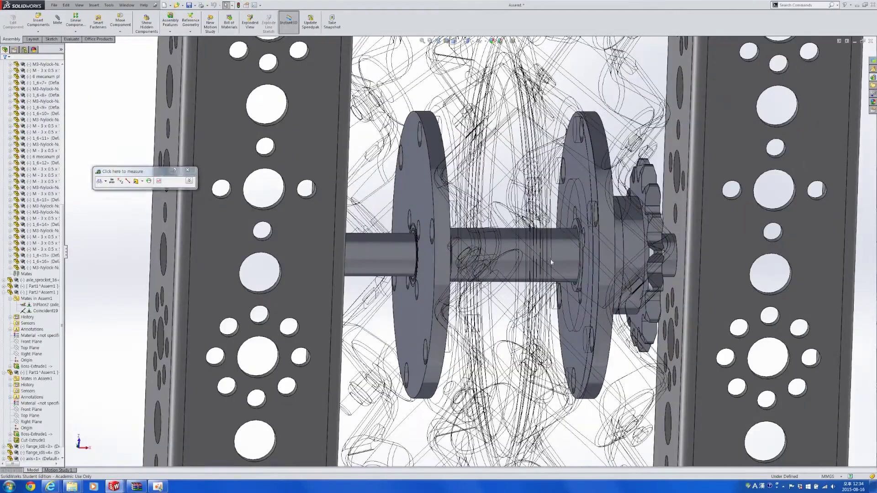
pyautogui.click(497, 258)
pyautogui.moveTo(602, 253); pyautogui.dragTo(530, 240, button='middle')
pyautogui.scroll(-5, 524, 238)
pyautogui.scroll(-3, 524, 237)
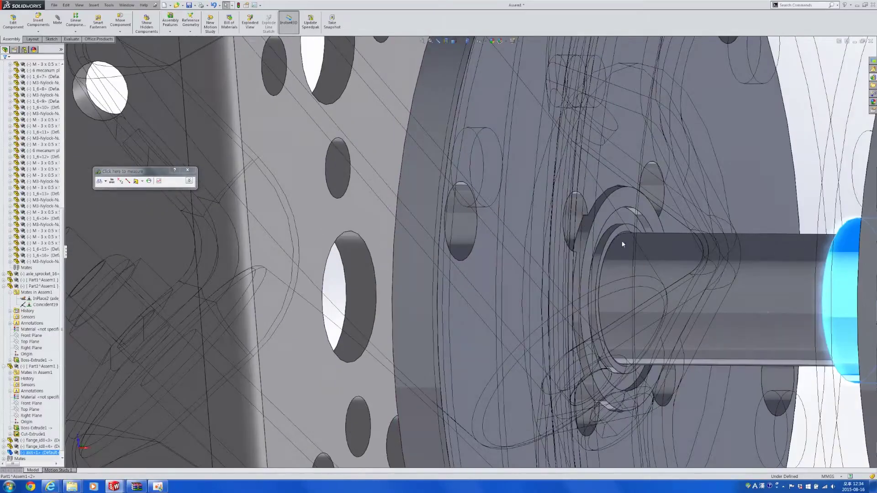
pyautogui.click(613, 240)
pyautogui.moveTo(677, 276); pyautogui.dragTo(758, 251, button='middle')
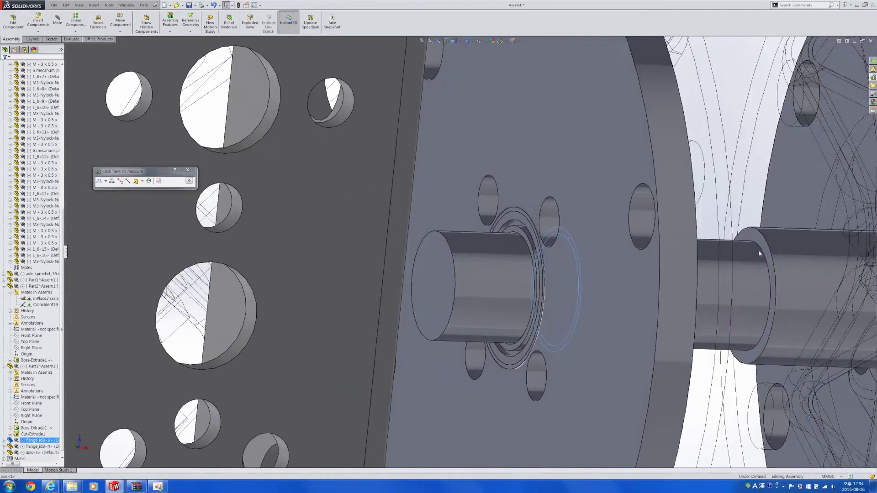
pyautogui.scroll(-4, 756, 250)
pyautogui.click(687, 240)
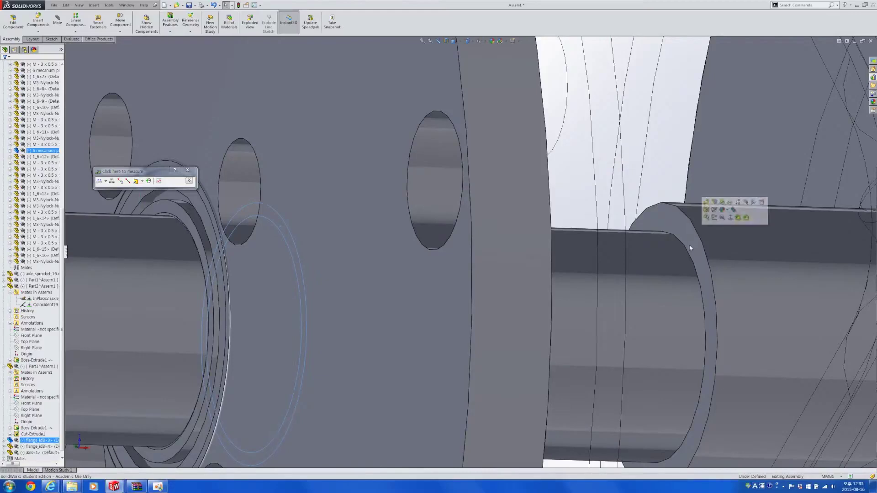
pyautogui.click(60, 23)
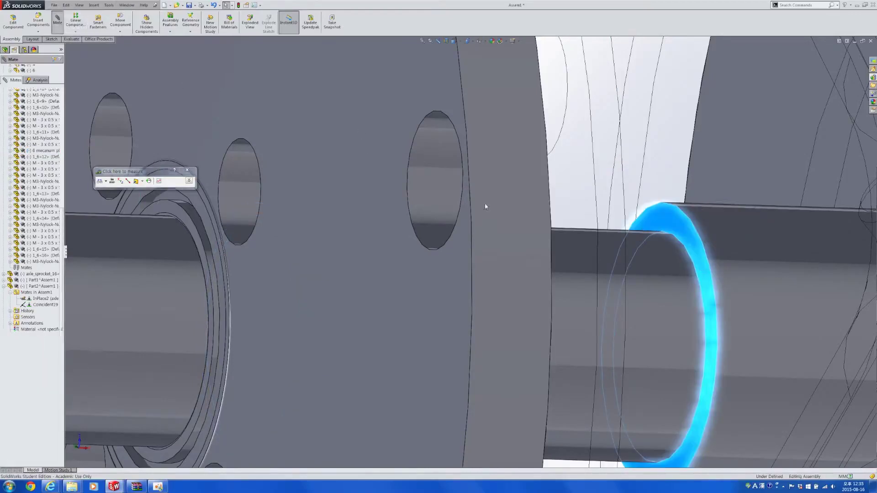
pyautogui.scroll(5, 547, 249)
pyautogui.moveTo(548, 251); pyautogui.dragTo(427, 252, button='middle')
pyautogui.scroll(-3, 426, 252)
pyautogui.click(419, 233)
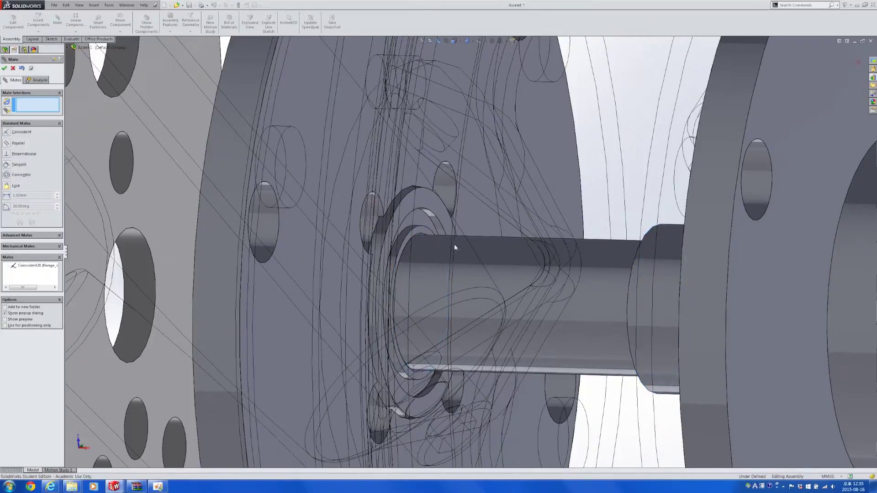
# - Examine how the axis's middle section fits between the two hub plates and how its ends reach the channels
pyautogui.scroll(4, 479, 270)
pyautogui.scroll(1, 495, 275)
pyautogui.moveTo(471, 275); pyautogui.dragTo(382, 260, button='middle')
pyautogui.scroll(-1, 488, 259)
pyautogui.scroll(-1, 488, 259)
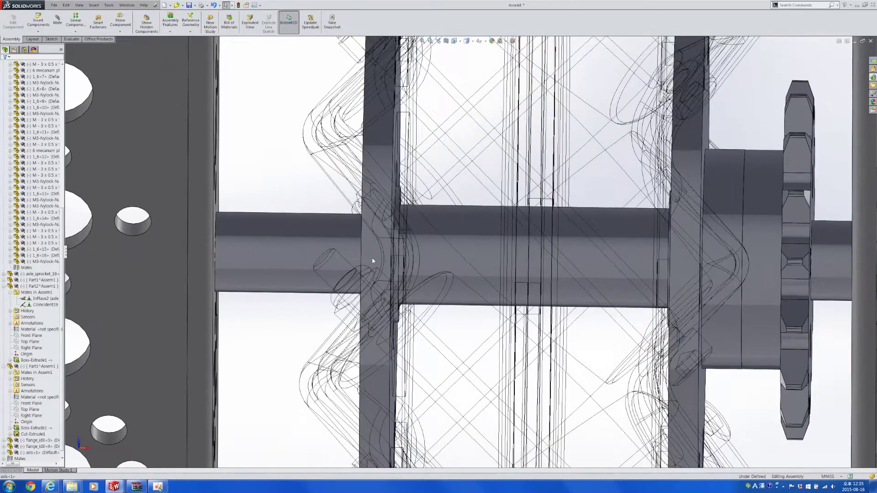
pyautogui.click(379, 258)
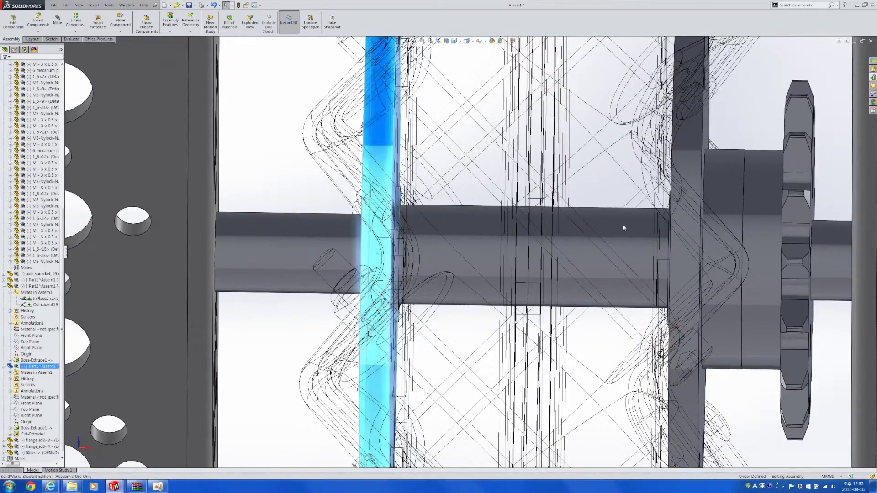
pyautogui.click(673, 235)
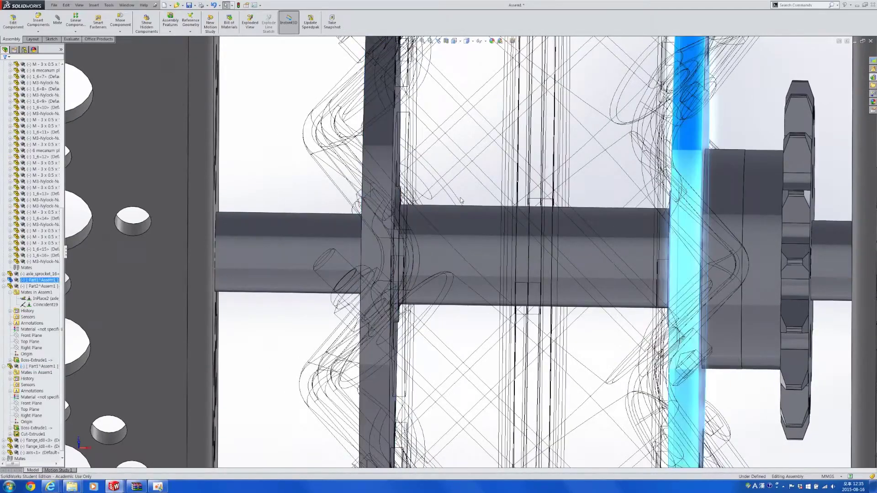
pyautogui.click(465, 277)
pyautogui.scroll(4, 475, 257)
pyautogui.moveTo(502, 196); pyautogui.dragTo(319, 234, button='middle')
pyautogui.scroll(3, 477, 221)
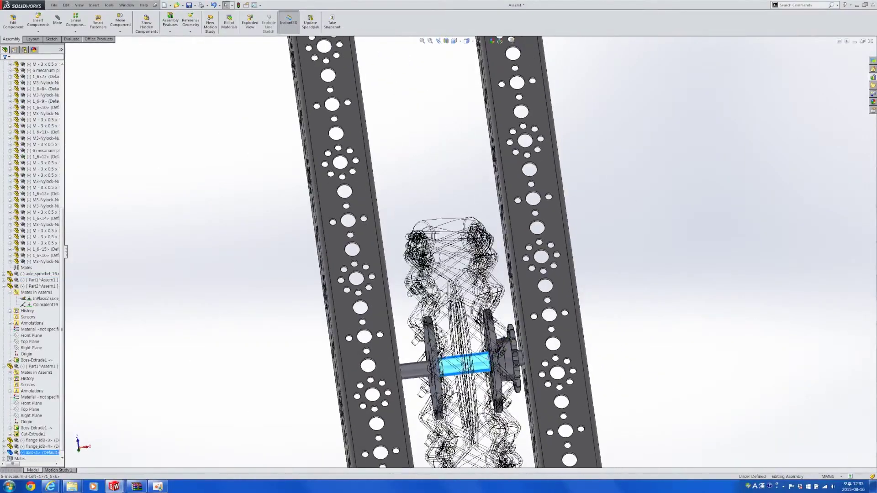
pyautogui.scroll(-5, 467, 367)
pyautogui.scroll(4, 231, 292)
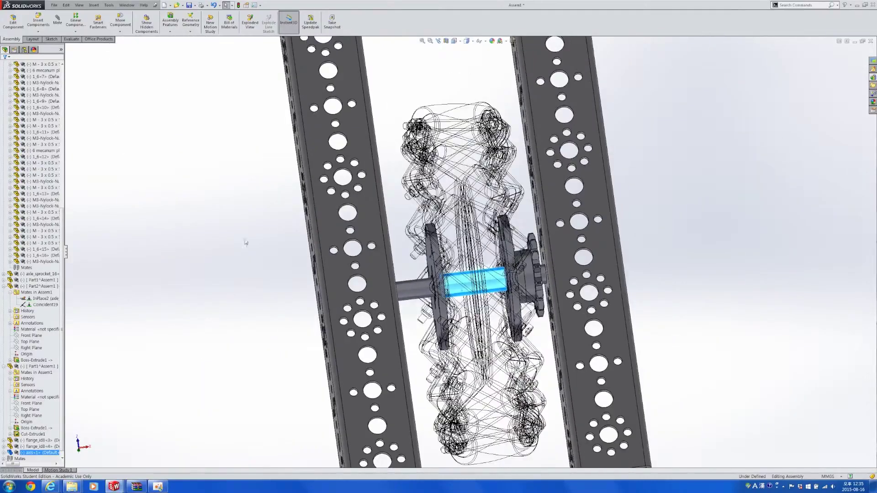
# - Set the component display of the 6-mecanum-3-Left wheel subassembly to Shaded With Edges
pyautogui.scroll(10, 38, 194)
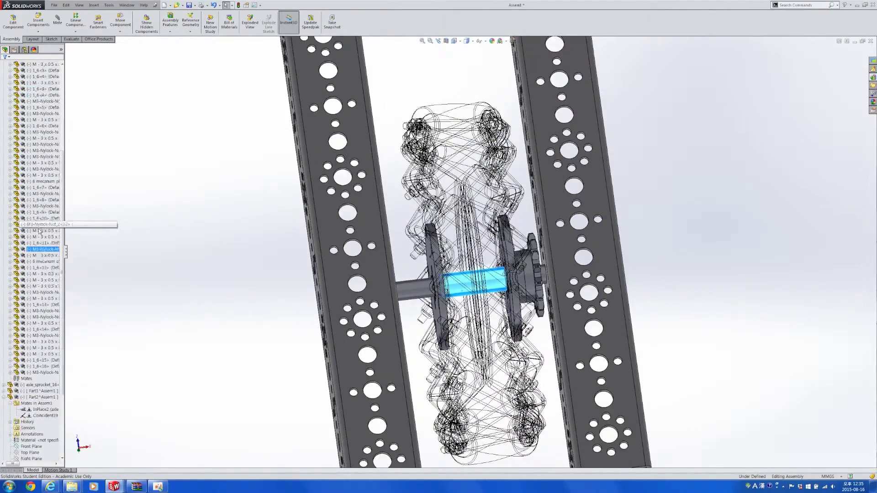
pyautogui.click(28, 96)
pyautogui.rightClick(32, 90)
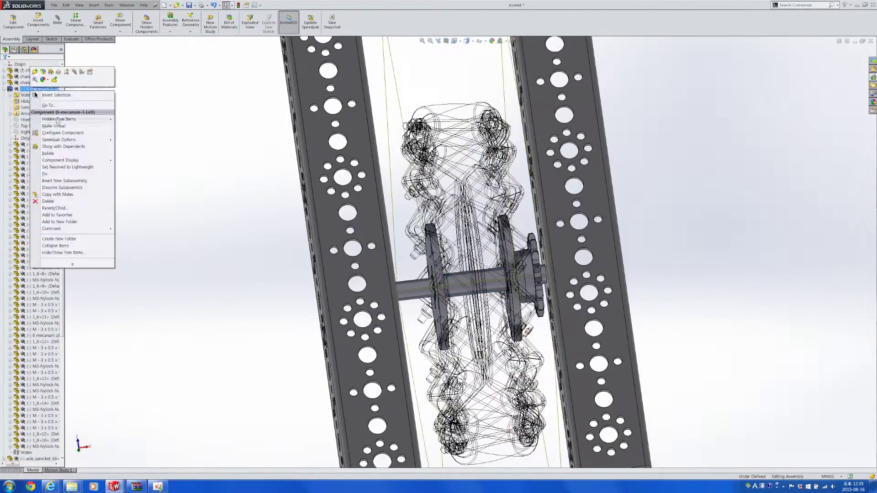
pyautogui.moveTo(104, 163)
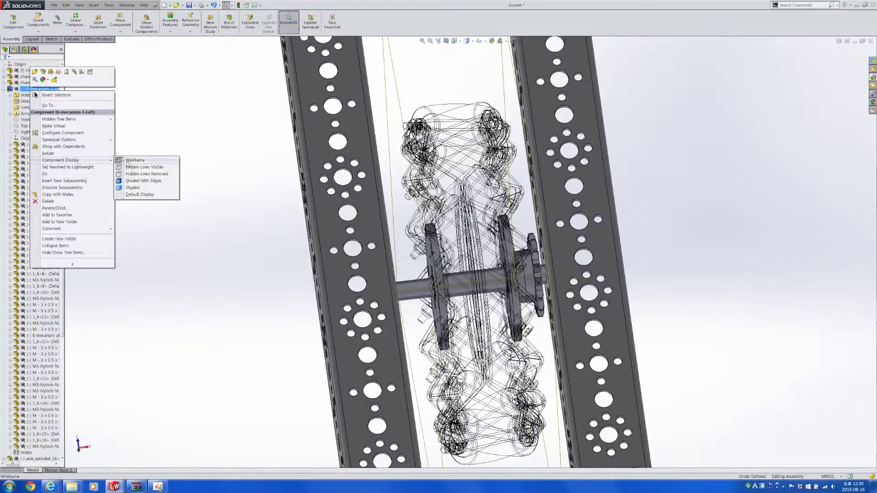
pyautogui.click(141, 181)
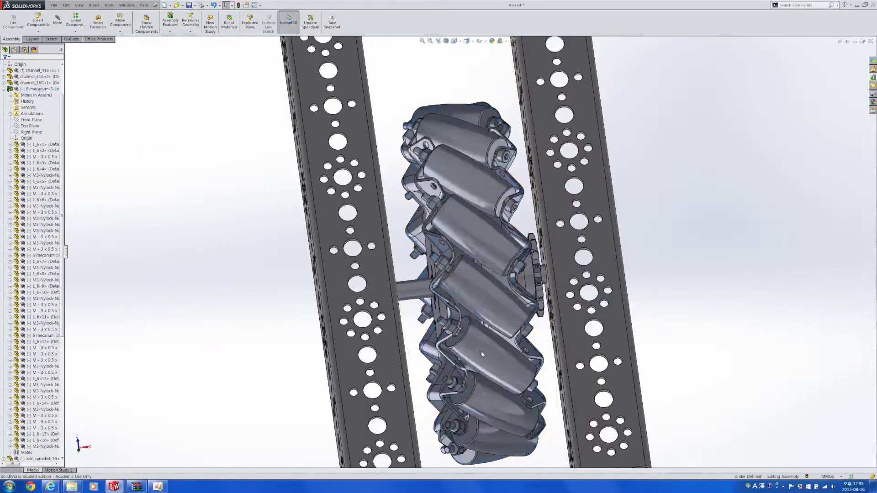
# - Examine the axis's exposed ends on both sides of the mecanum wheel and their reach towards the channels
pyautogui.scroll(3, 547, 339)
pyautogui.scroll(-3, 424, 252)
pyautogui.moveTo(405, 247); pyautogui.dragTo(424, 264)
pyautogui.scroll(-5, 489, 246)
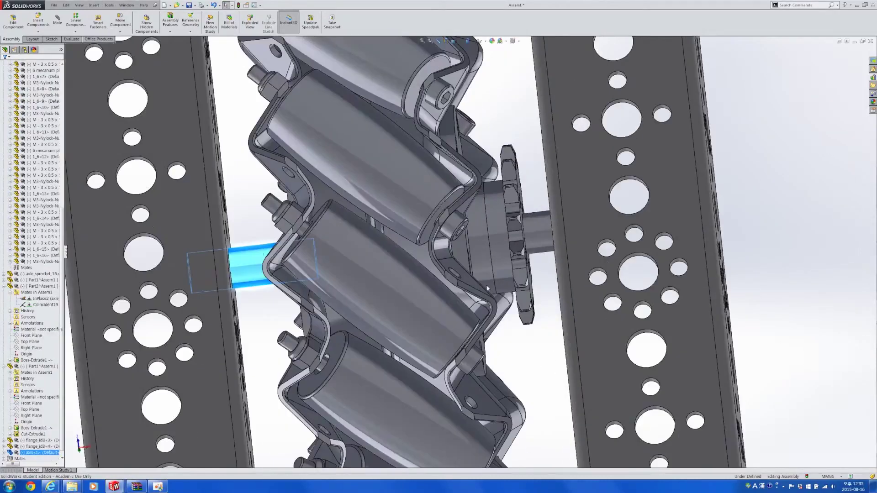
pyautogui.click(539, 235)
pyautogui.scroll(1, 649, 252)
pyautogui.moveTo(649, 252); pyautogui.dragTo(454, 188, button='middle')
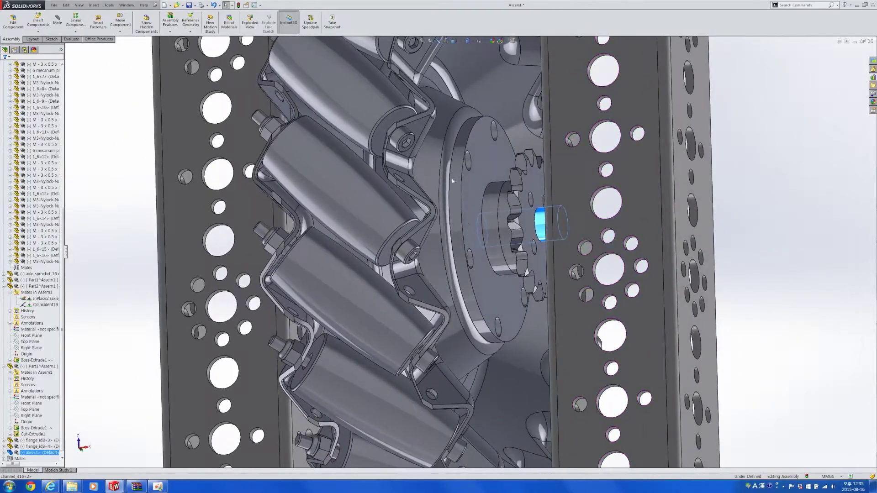
# - Measure the distance between the round hub plate's outer face and the sprocket-side channel's outer face
pyautogui.click(481, 196)
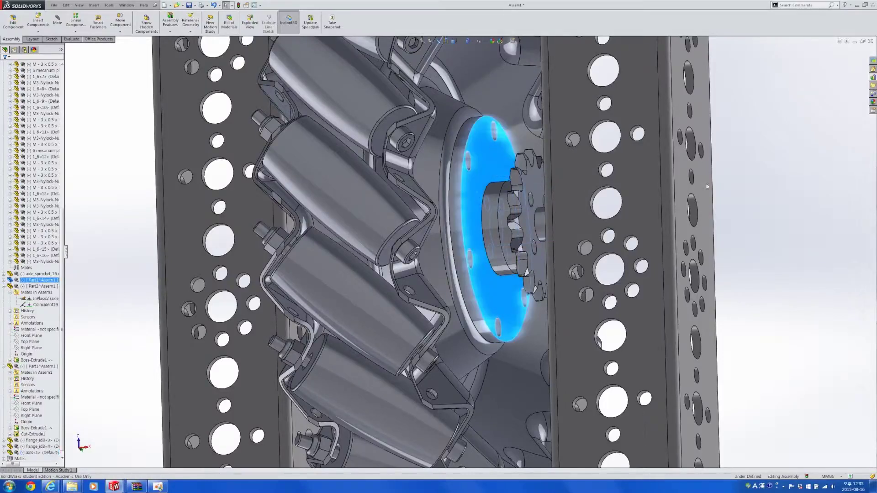
pyautogui.keyDown('ctrl'); pyautogui.click(706, 189); pyautogui.keyUp('ctrl')
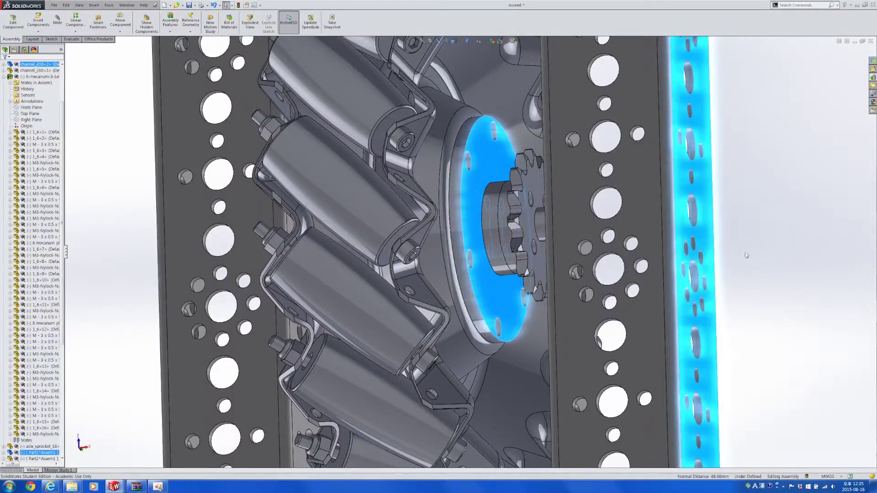
pyautogui.click(746, 256)
pyautogui.click(694, 196)
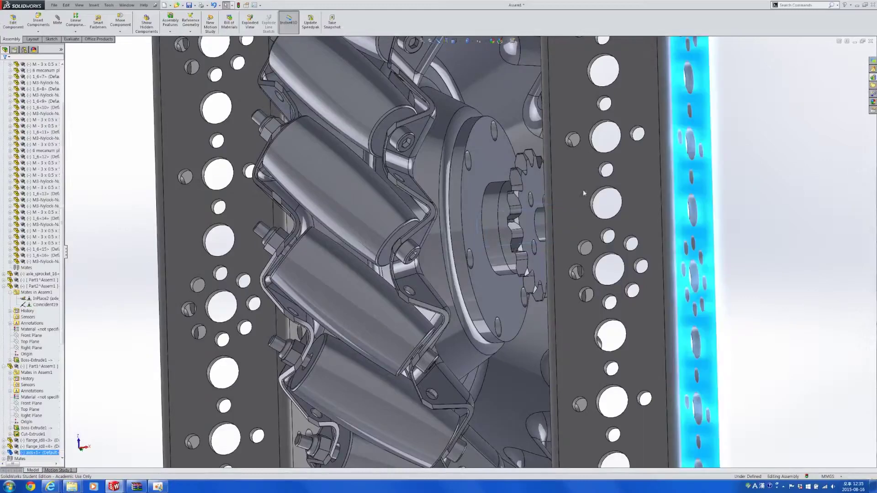
pyautogui.keyDown('ctrl'); pyautogui.click(484, 228); pyautogui.keyUp('ctrl')
pyautogui.click(71, 39)
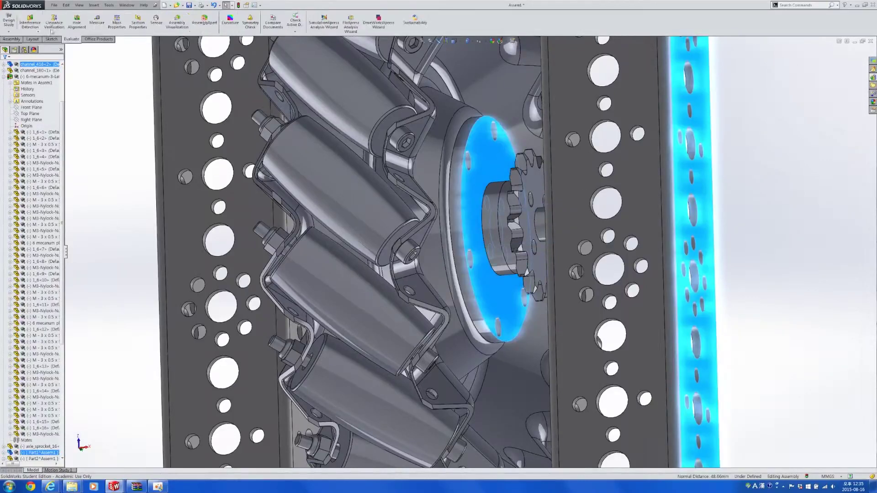
pyautogui.click(97, 21)
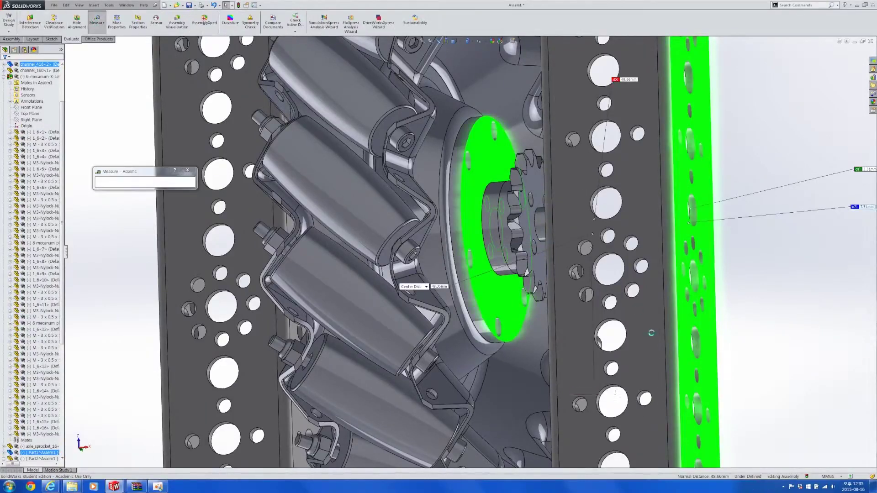
pyautogui.press('Escape')
# - In the axis part, set the sprocket-side end section's length to 50 mm, rebuild, and return to the assembly
pyautogui.moveTo(468, 250); pyautogui.dragTo(500, 257, button='middle')
pyautogui.scroll(2, 501, 256)
pyautogui.hotkey('ctrl', 'Tab')
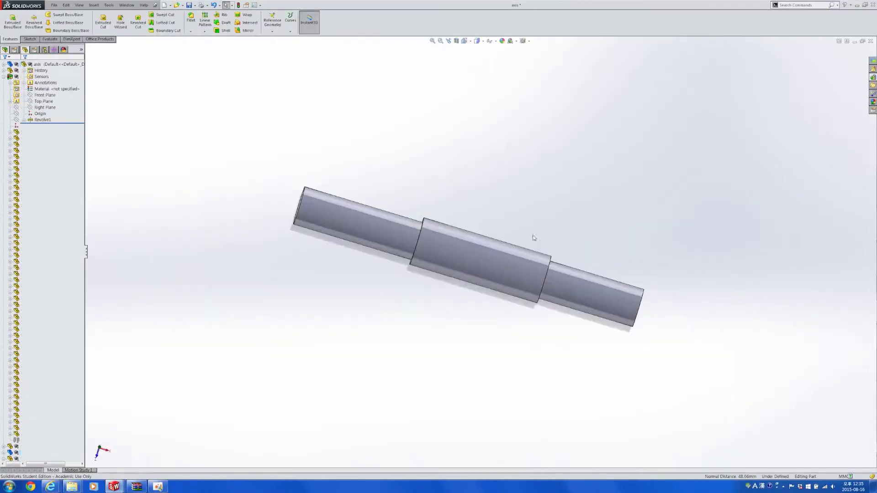
pyautogui.hotkey('ctrl', 'Tab')
pyautogui.moveTo(483, 273); pyautogui.dragTo(532, 296, button='middle')
pyautogui.hotkey('ctrl', 'Tab')
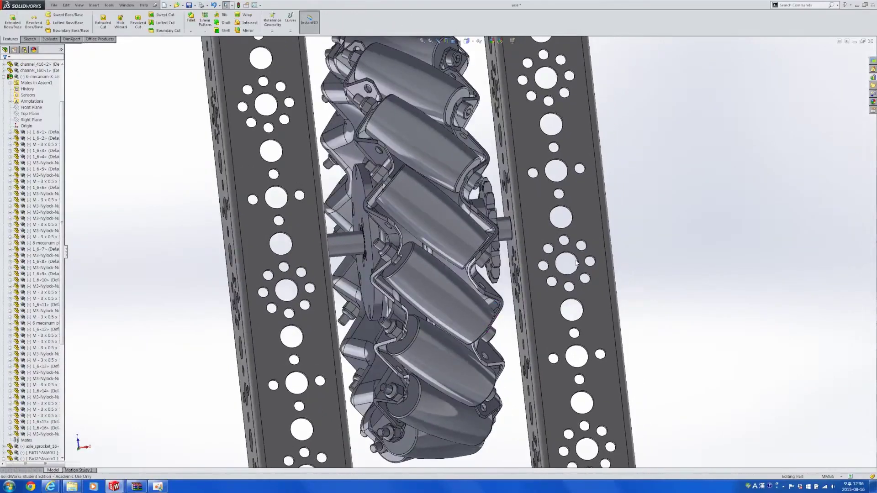
pyautogui.doubleClick(615, 213)
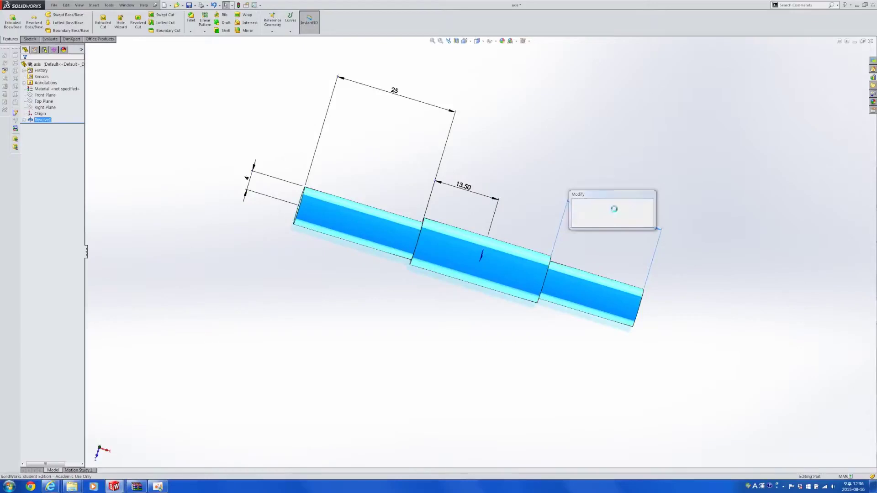
pyautogui.press('Return')
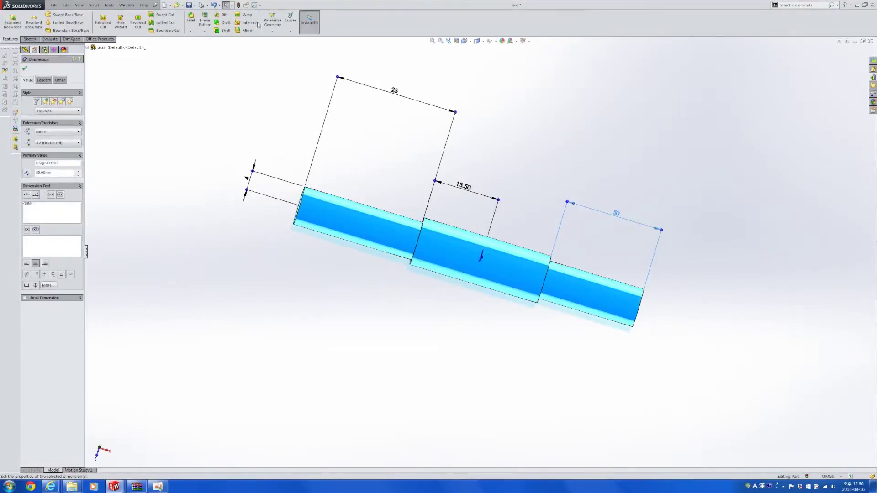
pyautogui.click(238, 5)
pyautogui.hotkey('ctrl', 'Tab')
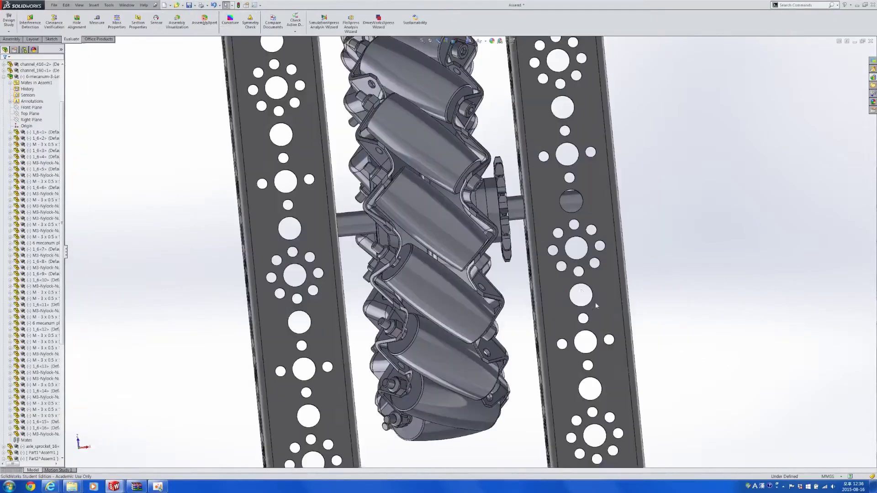
# - Check the offset between the axis's end face and the outer face of the sprocket-side channel
pyautogui.moveTo(472, 208); pyautogui.dragTo(457, 220)
pyautogui.scroll(5, 462, 221)
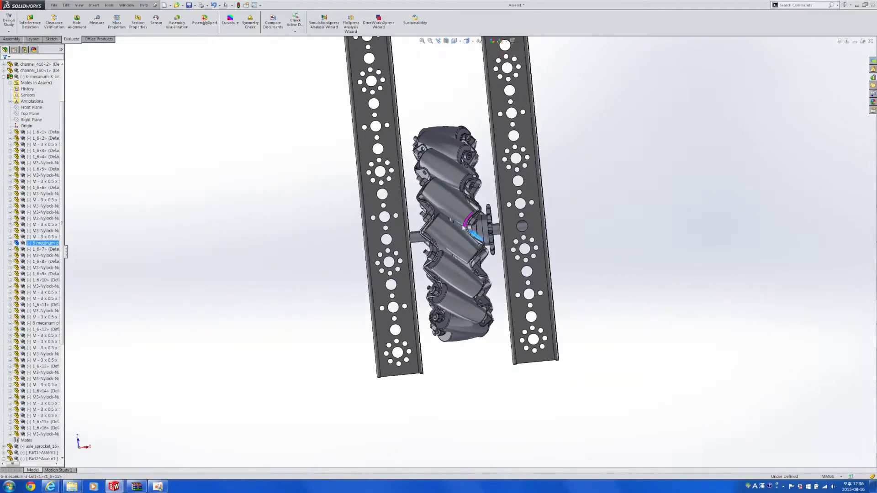
pyautogui.moveTo(460, 229); pyautogui.dragTo(460, 244)
pyautogui.moveTo(545, 223)
pyautogui.mouseDown(button='middle')
pyautogui.moveTo(507, 224)
pyautogui.moveTo(546, 233)
pyautogui.mouseUp(button='middle')
pyautogui.scroll(-7, 536, 225)
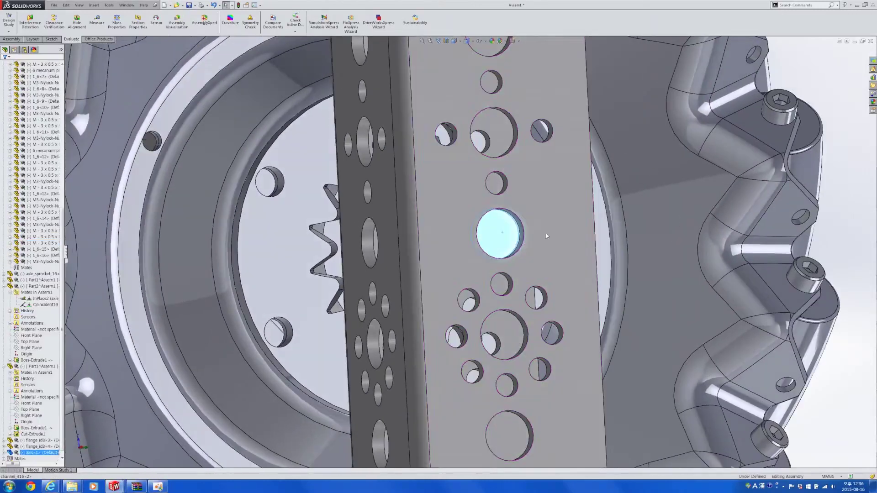
pyautogui.click(547, 234)
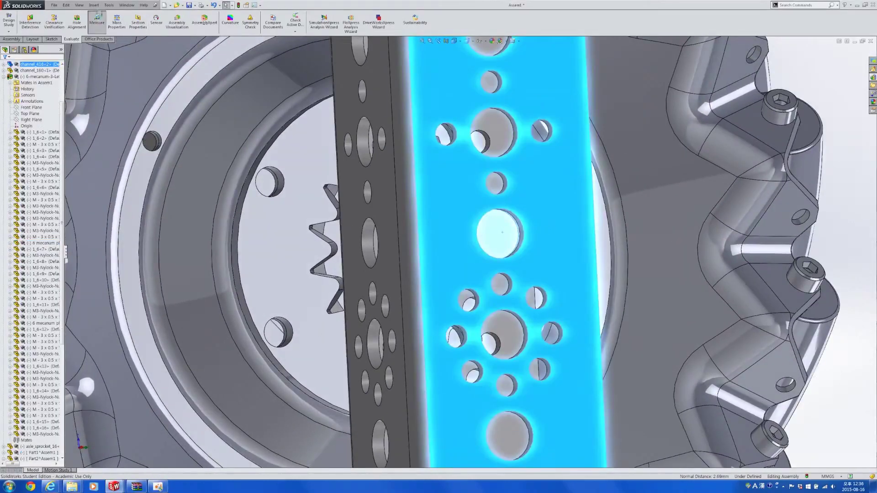
# - Modify the length dimension of the axis's sprocket-side end section directly in the assembly
pyautogui.scroll(5, 358, 288)
pyautogui.moveTo(358, 288); pyautogui.dragTo(444, 252, button='middle')
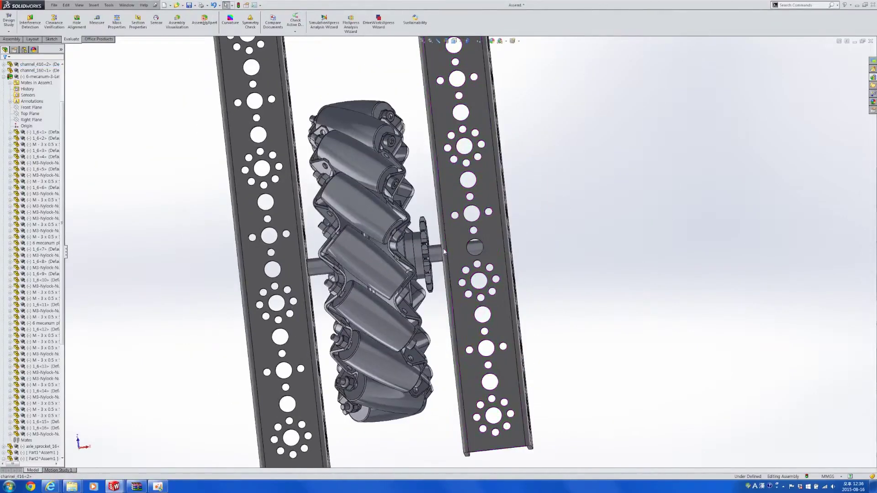
pyautogui.click(437, 251)
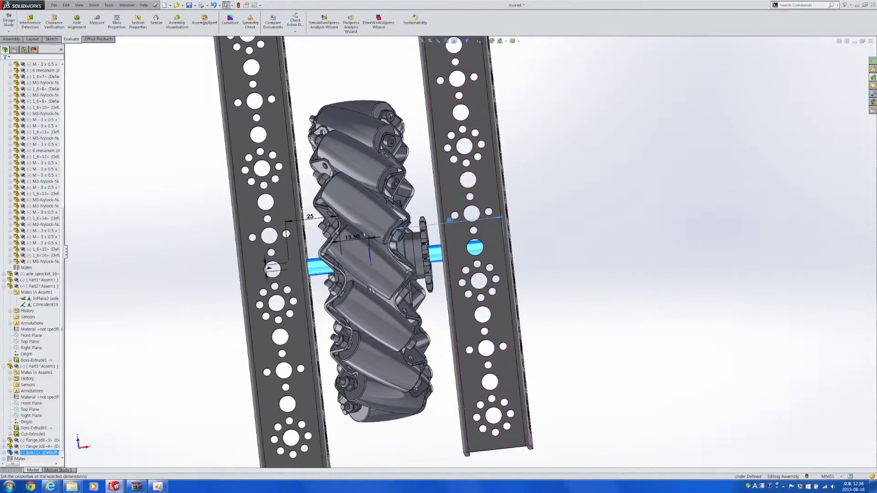
pyautogui.doubleClick(450, 220)
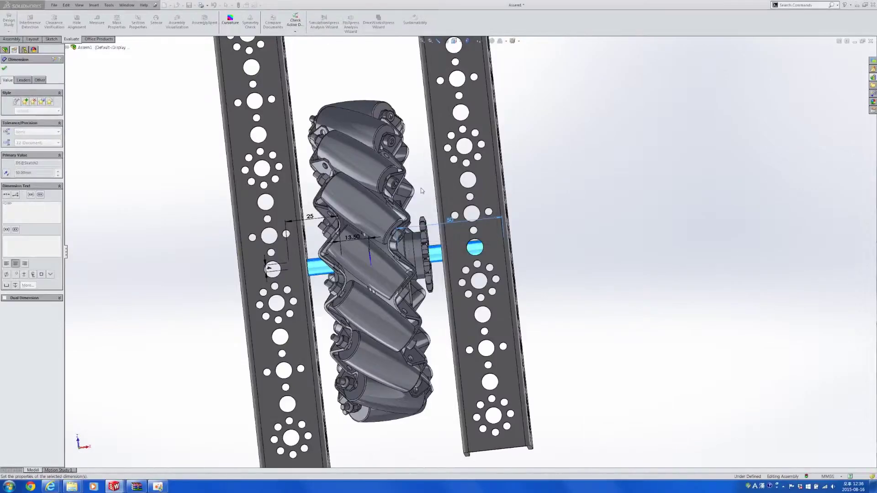
pyautogui.click(585, 241)
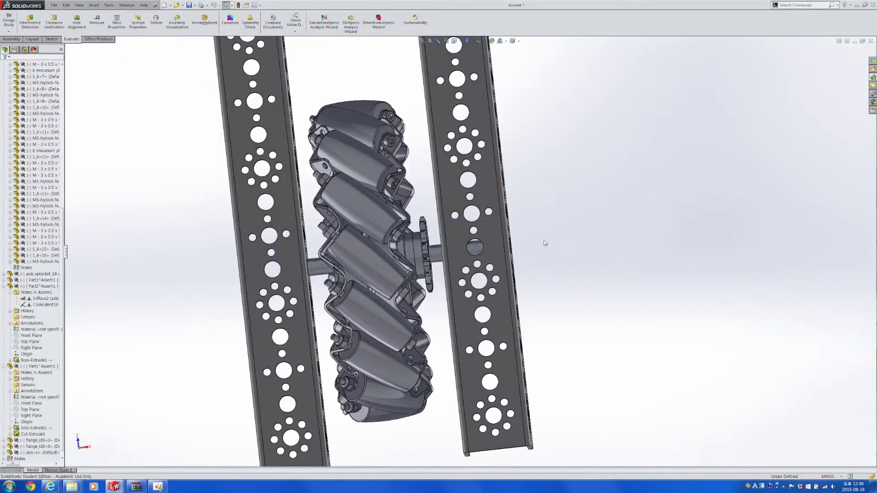
# - Recheck the distance between the resized axis's end face and the channel's outer face
pyautogui.moveTo(544, 243); pyautogui.dragTo(505, 248, button='middle')
pyautogui.scroll(-3, 506, 248)
pyautogui.click(492, 248)
pyautogui.click(524, 268)
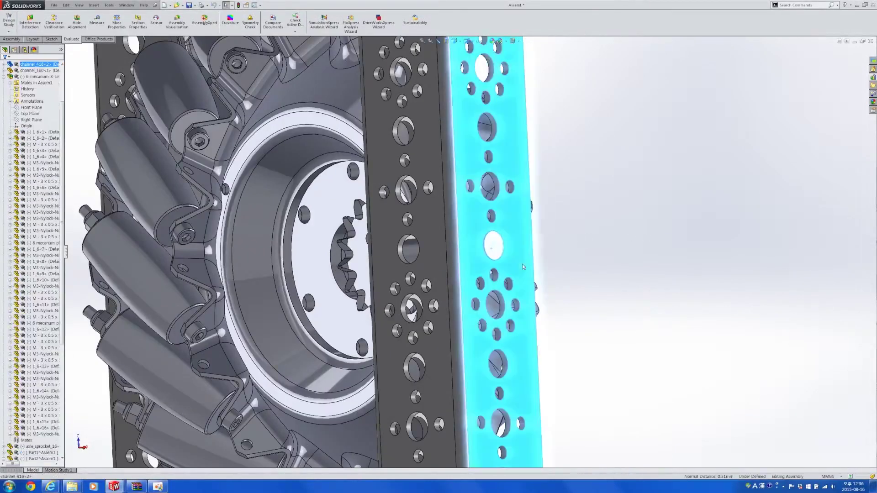
pyautogui.press('Escape')
# - Edit the axis part within the assembly and start a sketch on its sprocket-side end face
pyautogui.moveTo(503, 260); pyautogui.dragTo(471, 266, button='middle')
pyautogui.scroll(-3, 488, 255)
pyautogui.click(489, 251)
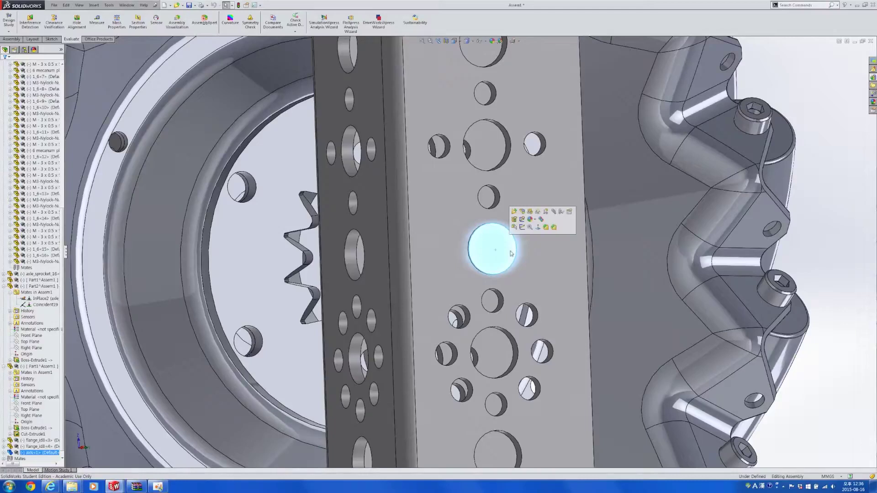
pyautogui.hotkey('ctrl', '8')
pyautogui.click(491, 251)
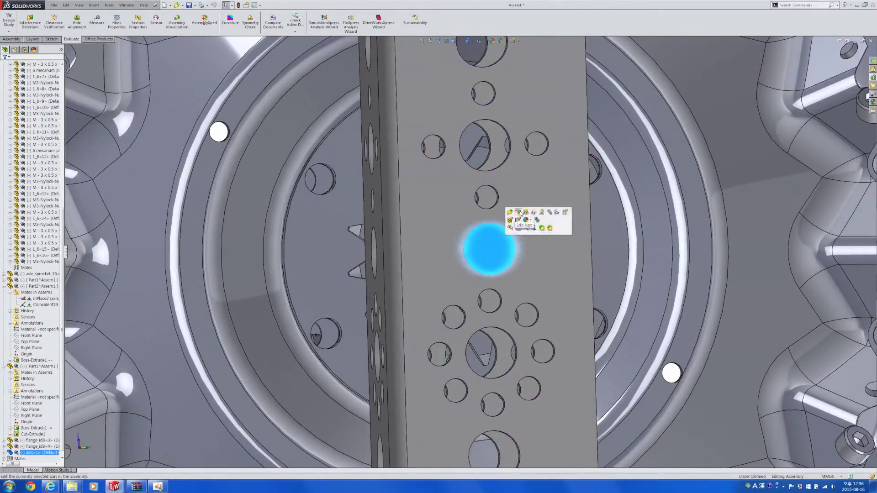
pyautogui.click(519, 212)
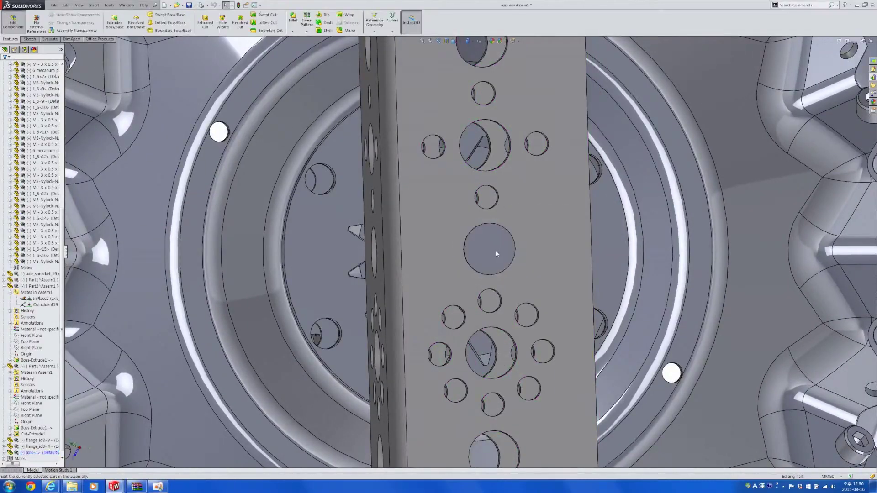
pyautogui.click(34, 40)
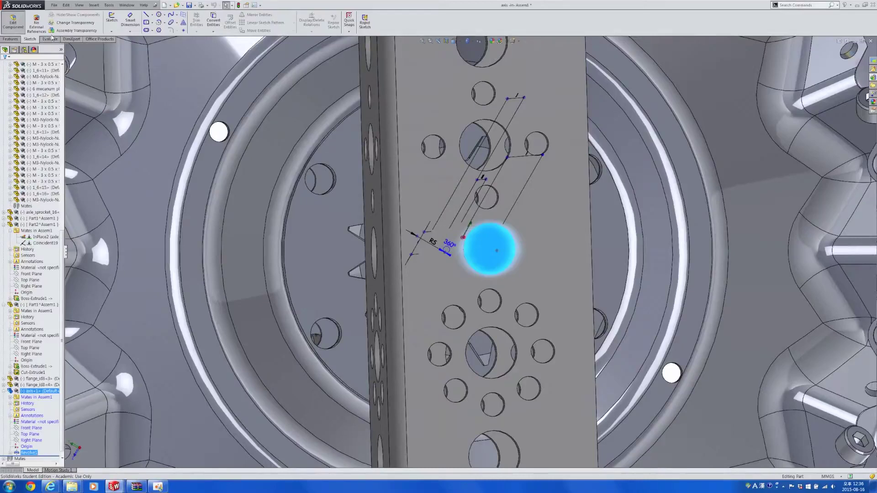
pyautogui.click(112, 22)
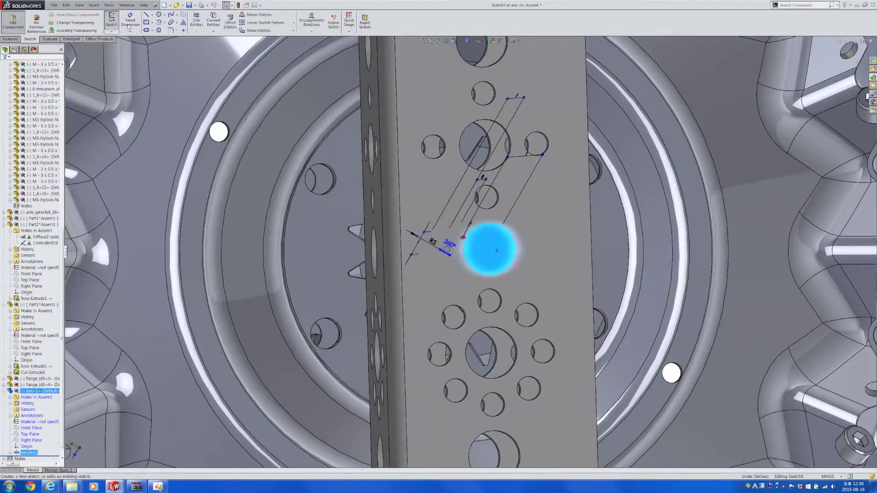
# - Sketch a circle centred on the axis's end face and set its diameter to 3.7 mm
pyautogui.click(159, 15)
pyautogui.click(11, 91)
pyautogui.moveTo(489, 249); pyautogui.dragTo(497, 243)
pyautogui.press('Escape')
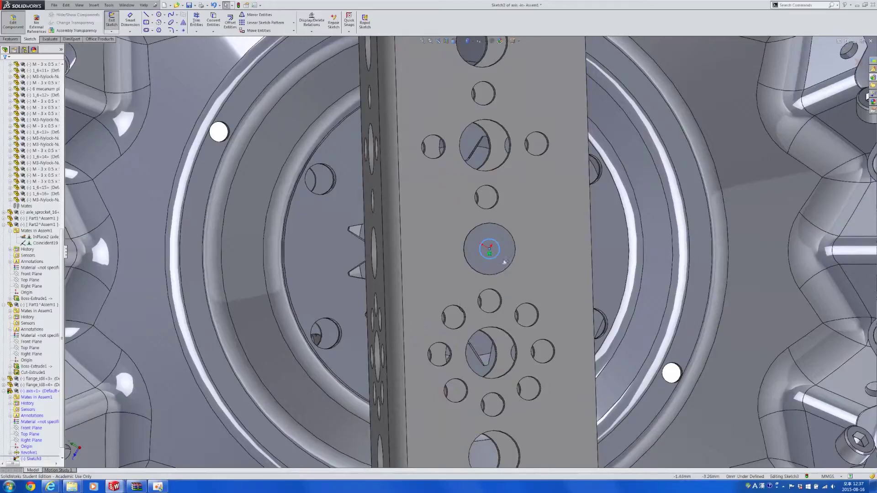
pyautogui.scroll(-4, 514, 274)
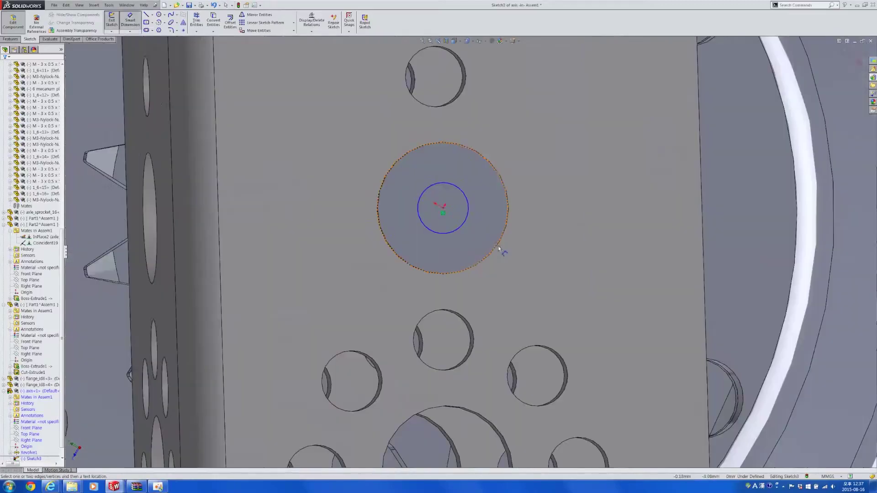
pyautogui.click(465, 222)
pyautogui.click(563, 274)
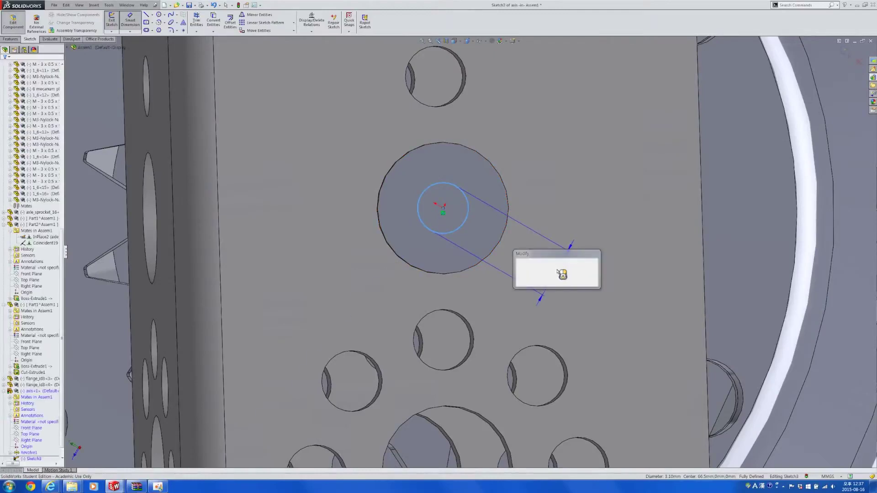
pyautogui.write('3.7')
pyautogui.press('Return')
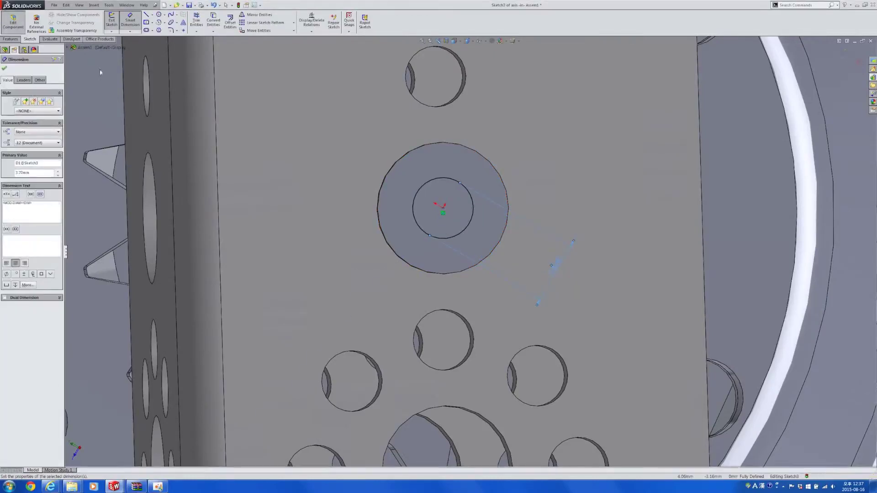
# - Cut the 3.7 mm circle 5 mm deep into the axis's end with a blind Extruded Cut
pyautogui.click(11, 40)
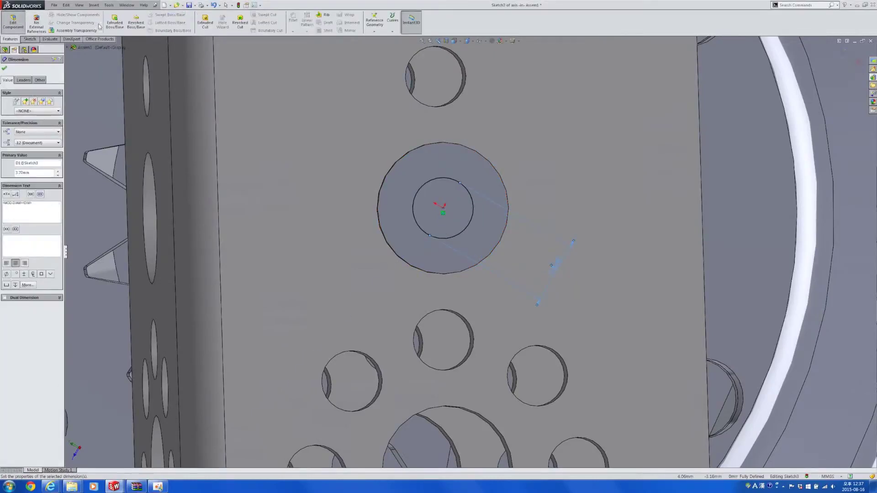
pyautogui.click(211, 23)
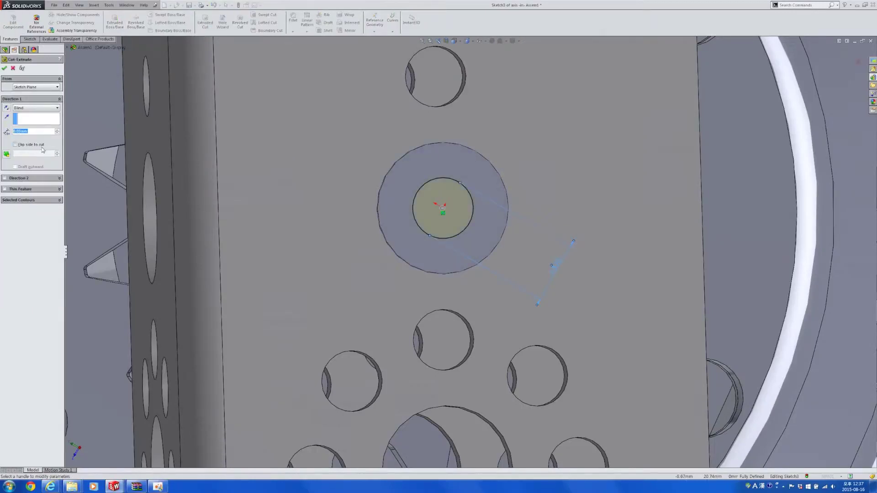
pyautogui.write('5')
pyautogui.press('Return')
pyautogui.press('Return')
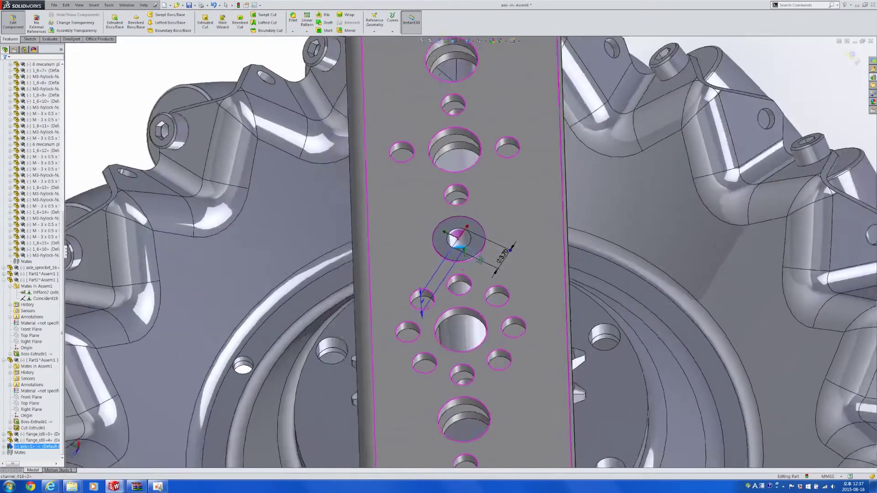
# - Examine the hole in the axis's end through the channel and how the wheel turns between the channels
pyautogui.scroll(5, 480, 260)
pyautogui.moveTo(480, 260); pyautogui.dragTo(507, 263, button='middle')
pyautogui.moveTo(329, 238); pyautogui.dragTo(464, 245, button='middle')
pyautogui.scroll(-5, 464, 245)
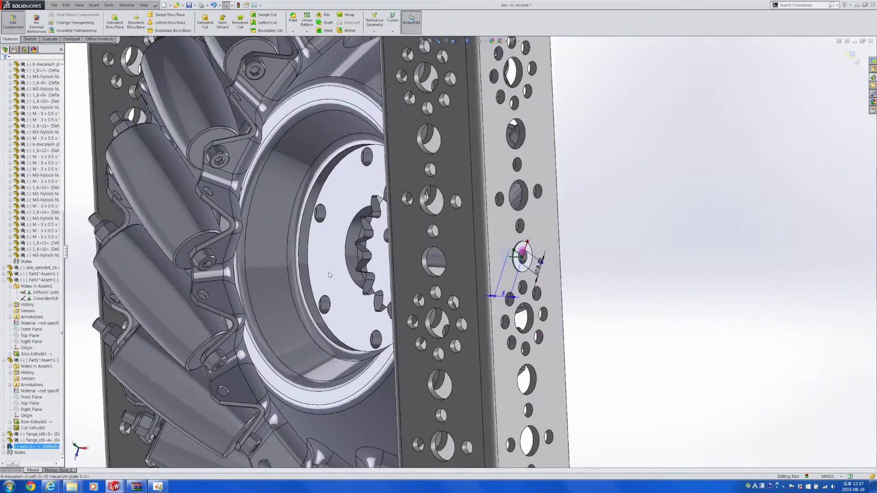
pyautogui.moveTo(349, 275); pyautogui.dragTo(426, 276)
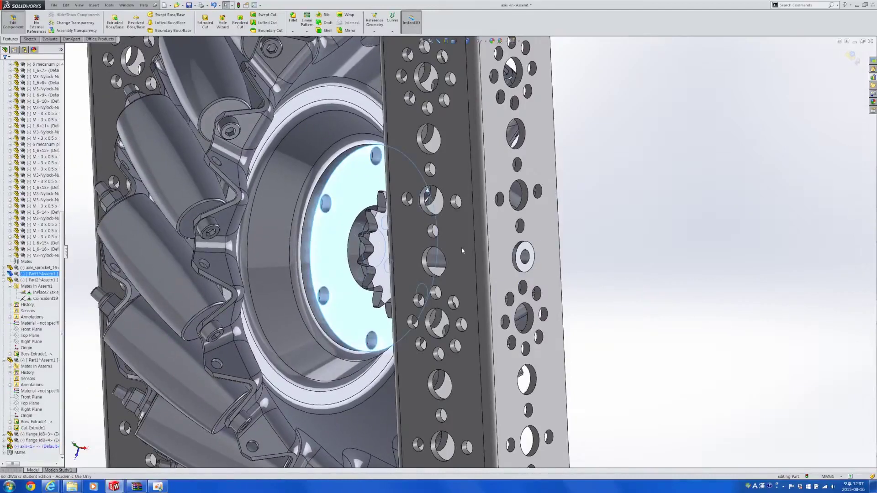
pyautogui.scroll(-3, 491, 259)
pyautogui.click(476, 228)
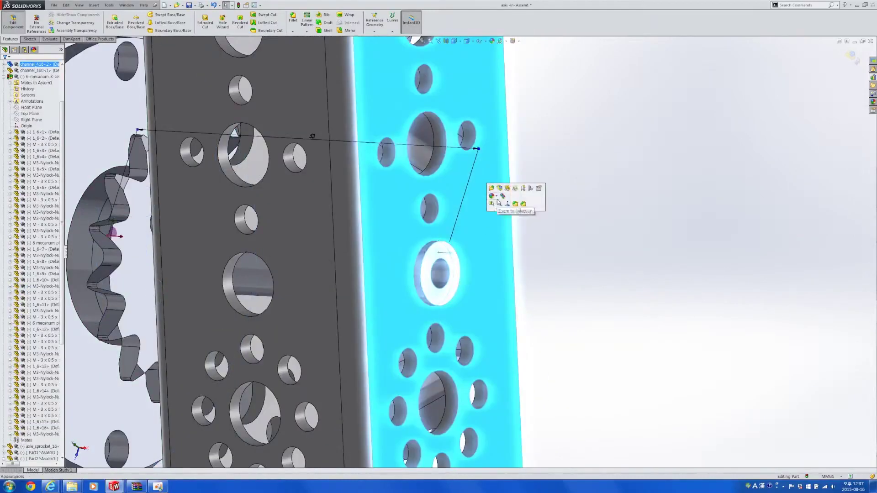
# - Return to editing the assembly and mate the axis's end face coincident with the channel's outer face
pyautogui.click(13, 21)
pyautogui.click(451, 246)
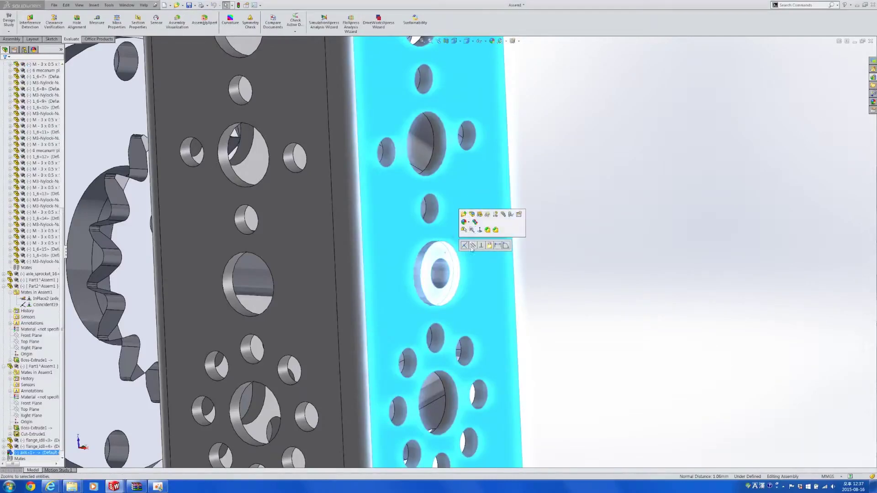
pyautogui.click(467, 246)
pyautogui.scroll(3, 530, 223)
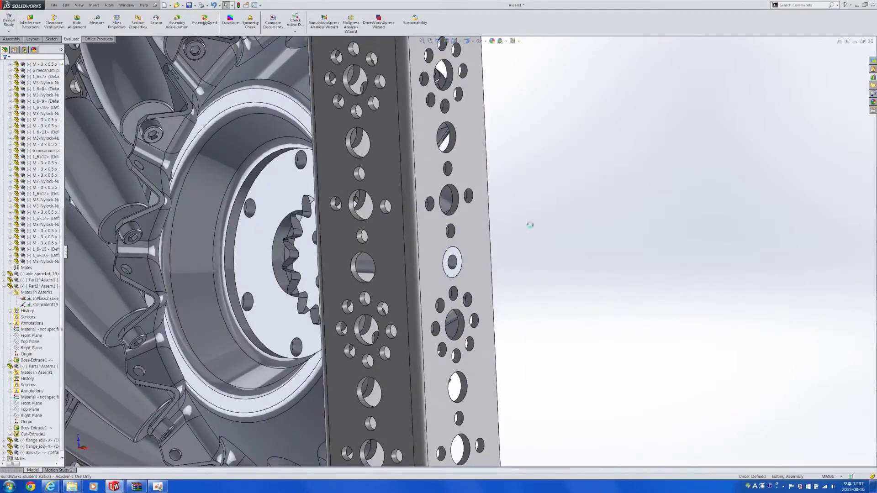
pyautogui.moveTo(529, 223); pyautogui.dragTo(484, 215, button='middle')
pyautogui.scroll(3, 347, 226)
pyautogui.moveTo(347, 226); pyautogui.dragTo(361, 222, button='middle')
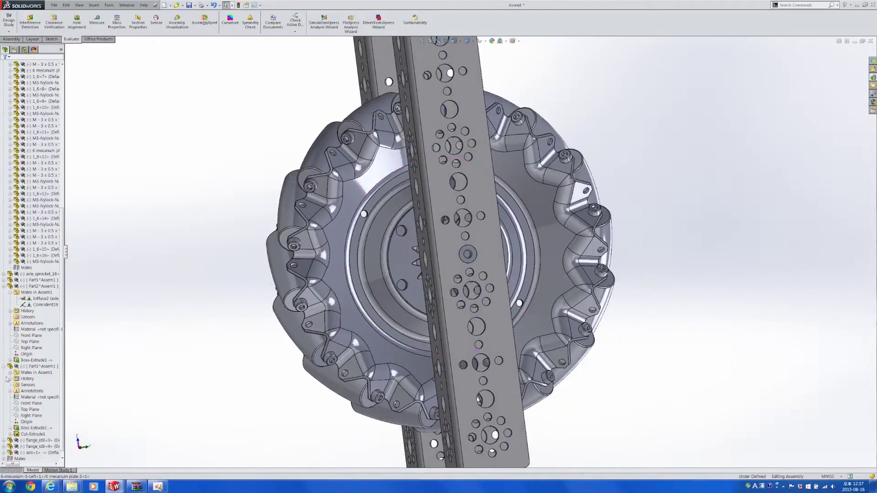
# - In a new File Explorer window, open the CAD Parts folder inside Dropbox's Team Shatterdome CAD folder
pyautogui.moveTo(71, 487)
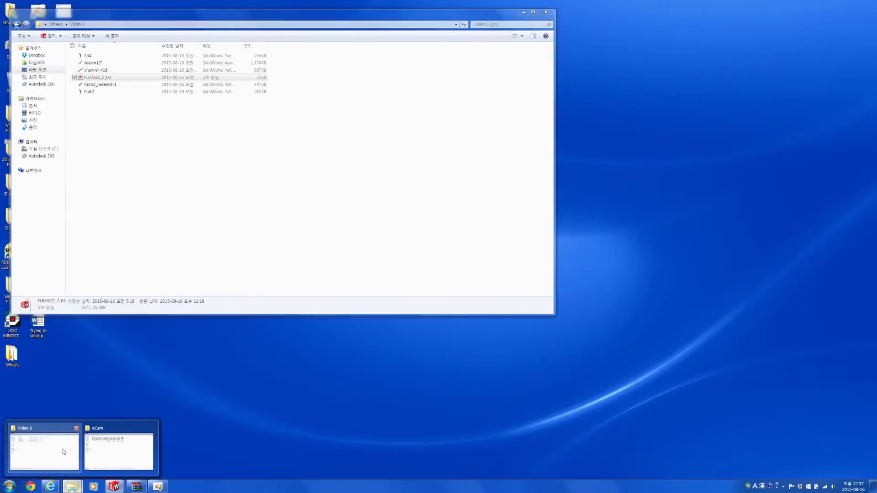
pyautogui.click(61, 452)
pyautogui.hotkey('ctrl', 'n')
pyautogui.click(72, 91)
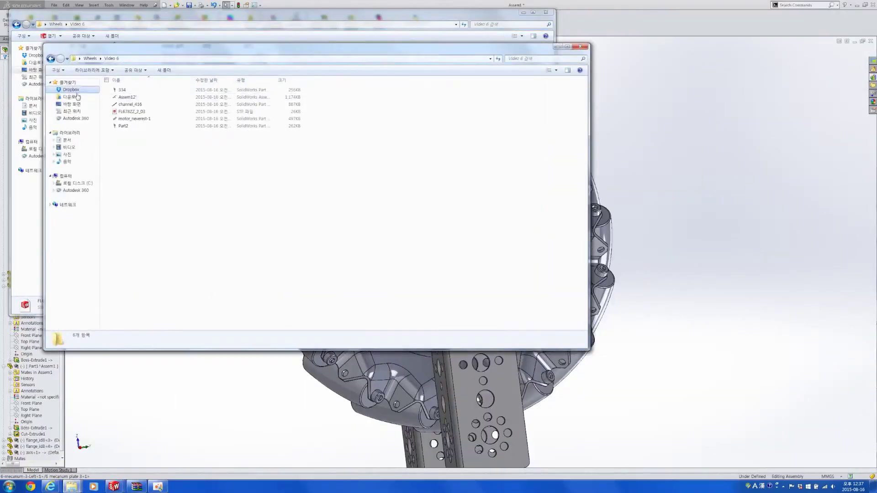
pyautogui.doubleClick(135, 119)
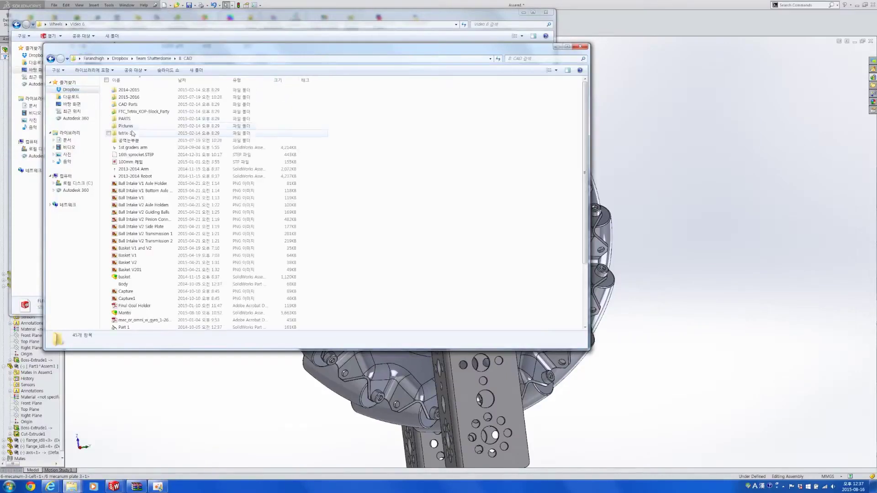
pyautogui.doubleClick(145, 103)
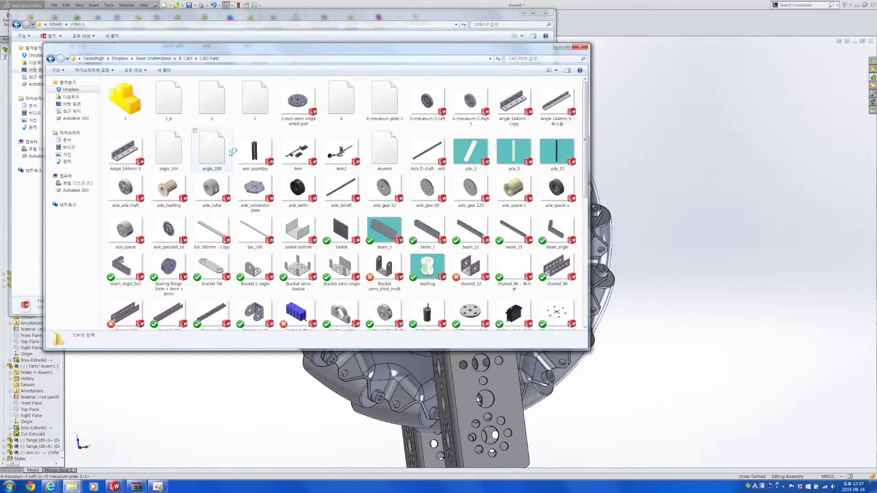
# - Insert the Bar 288mm - Copy part from the CAD Parts folder into the assembly beside the wheel
pyautogui.click(211, 151)
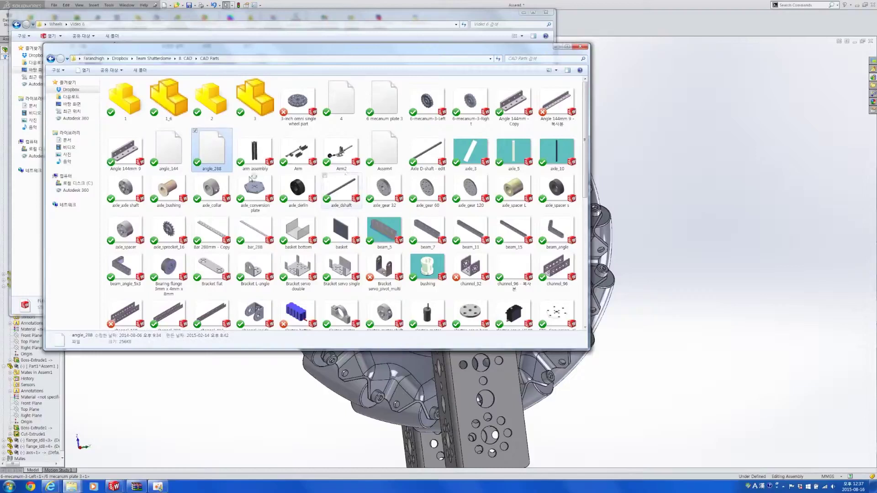
pyautogui.click(203, 219)
pyautogui.moveTo(221, 236); pyautogui.dragTo(664, 349)
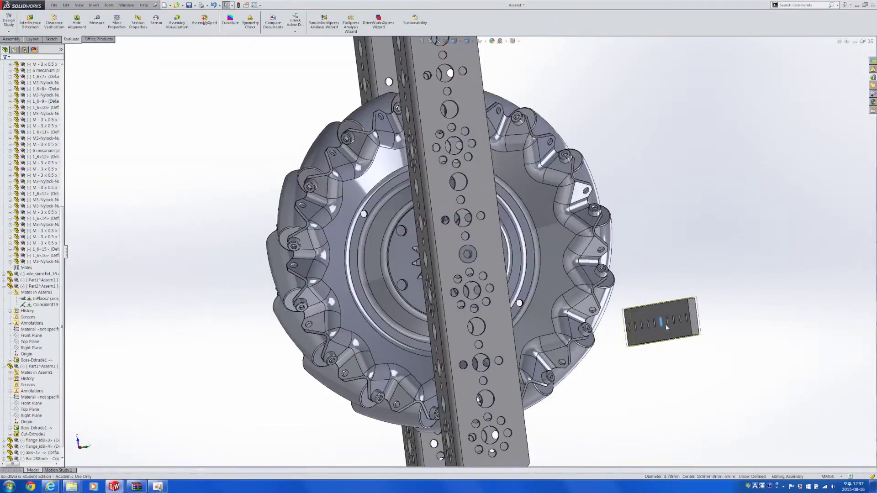
pyautogui.rightClick(432, 41)
pyautogui.click(650, 339)
pyautogui.scroll(-3, 685, 310)
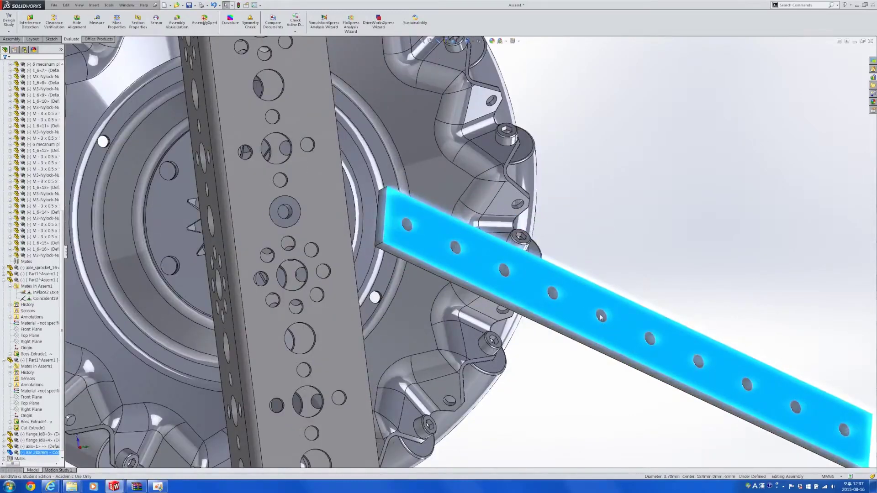
# - Mate one of the bar's middle holes concentric with the screw hole in the axis's end
pyautogui.click(602, 317)
pyautogui.scroll(-3, 293, 211)
pyautogui.keyDown('ctrl'); pyautogui.click(265, 205); pyautogui.keyUp('ctrl')
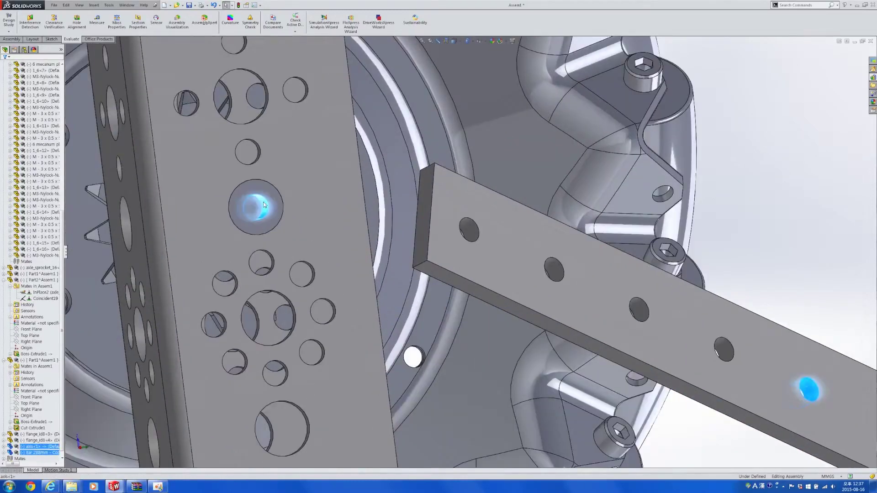
pyautogui.click(307, 194)
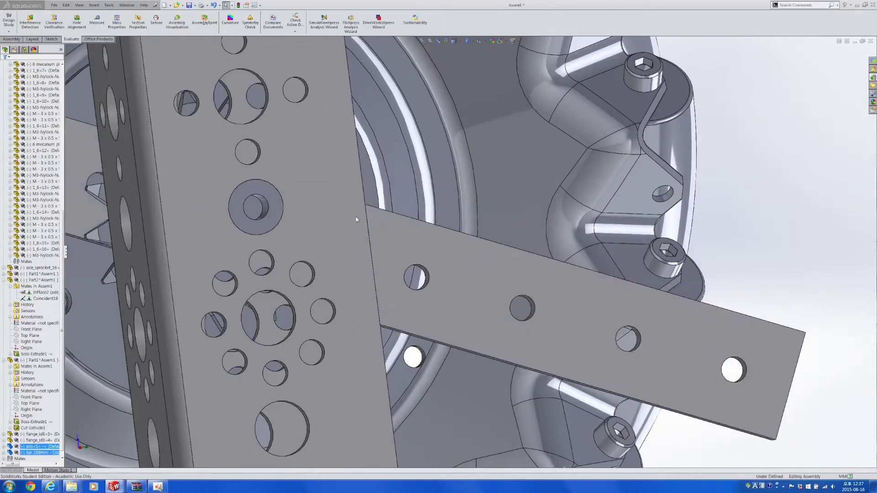
# - Swing the bar around the axis until it roughly lines up with the channel
pyautogui.moveTo(594, 313); pyautogui.dragTo(365, 338)
pyautogui.scroll(4, 365, 337)
pyautogui.scroll(-3, 367, 338)
pyautogui.scroll(3, 480, 378)
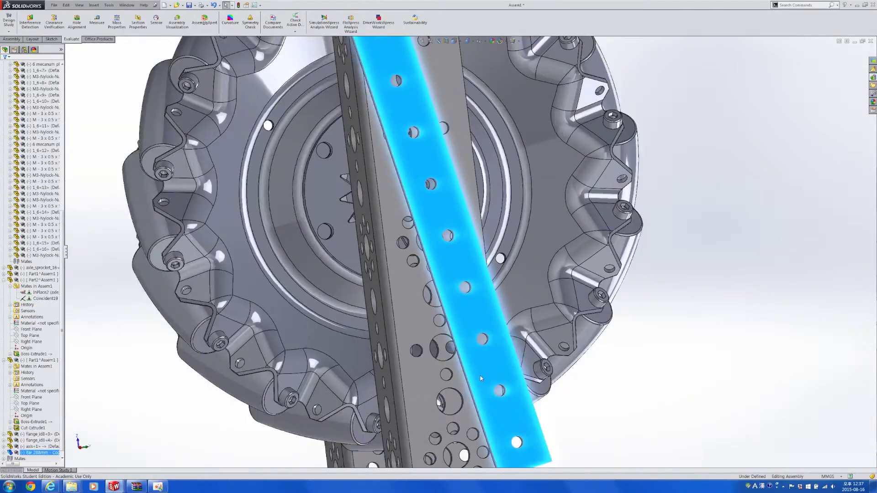
pyautogui.moveTo(471, 387); pyautogui.dragTo(417, 306)
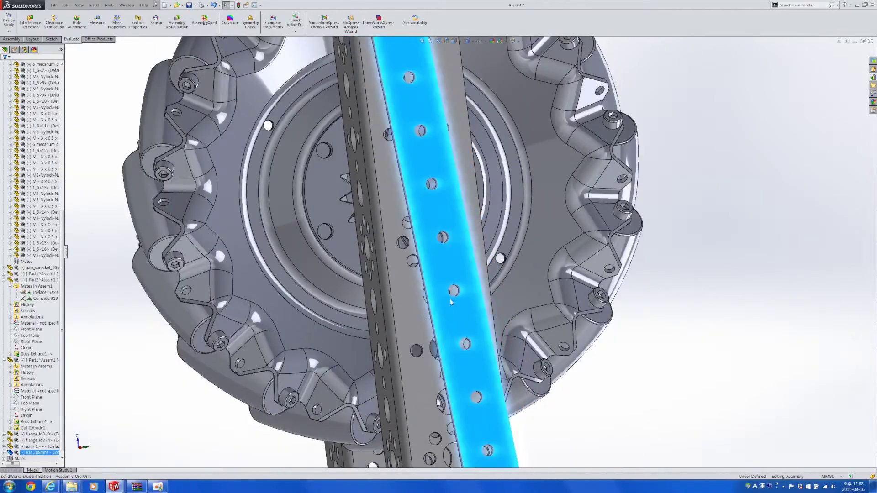
pyautogui.moveTo(454, 302); pyautogui.dragTo(457, 276, button='middle')
# - Mate another hole of the bar concentric with a large hole in the channel's outer face
pyautogui.scroll(-8, 457, 276)
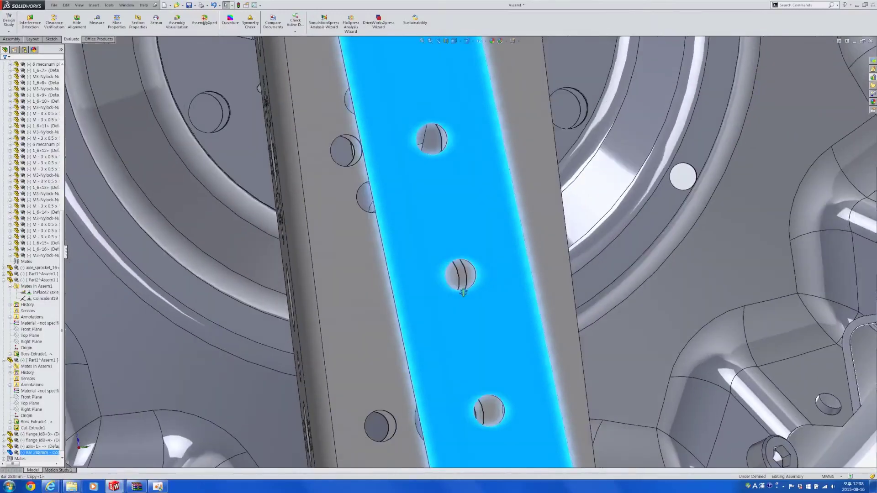
pyautogui.click(459, 277)
pyautogui.moveTo(459, 277); pyautogui.dragTo(497, 266, button='middle')
pyautogui.click(327, 262)
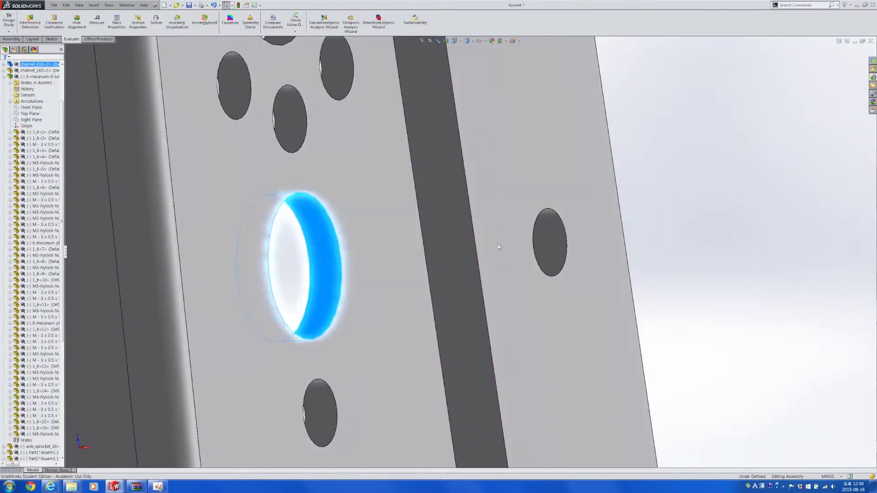
pyautogui.keyDown('ctrl'); pyautogui.click(552, 234); pyautogui.keyUp('ctrl')
pyautogui.click(596, 226)
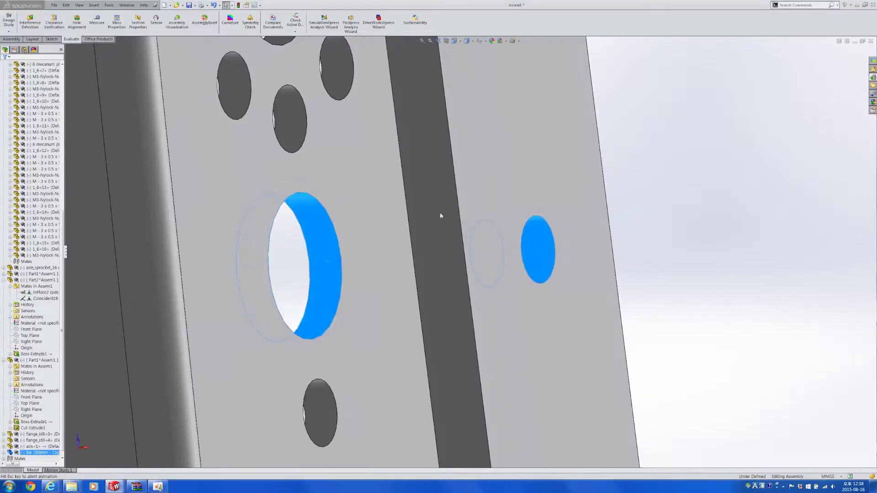
# - Delete the 288 mm bar and its mates from the assembly
pyautogui.scroll(5, 457, 214)
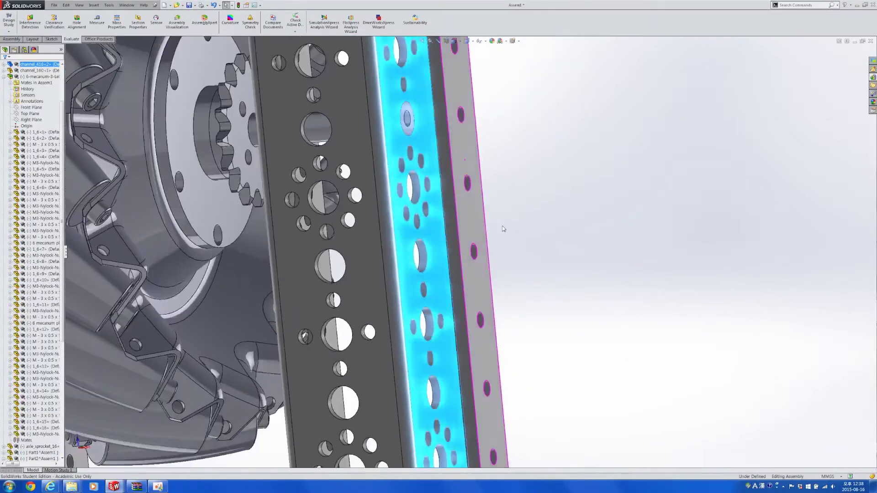
pyautogui.click(489, 225)
pyautogui.press('Delete')
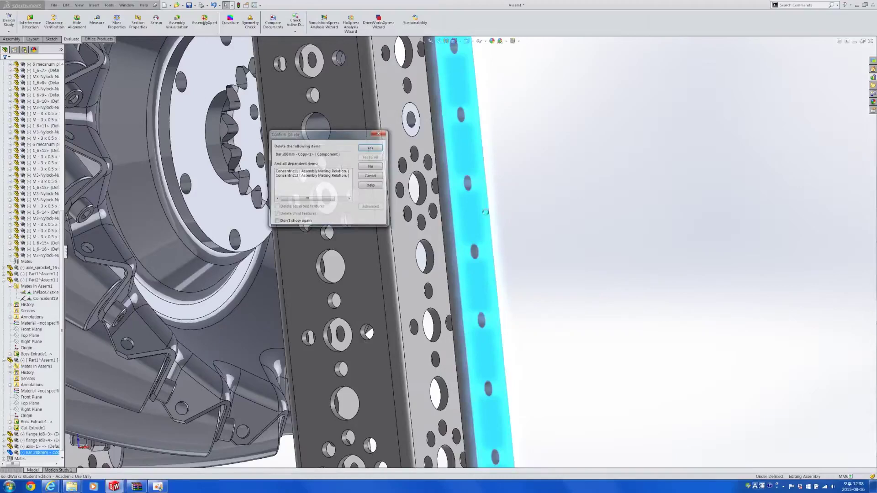
pyautogui.press('Return')
# - Create a new part within the assembly, placed on the channel's outer face, to begin its first sketch
pyautogui.scroll(1, 464, 207)
pyautogui.moveTo(462, 209); pyautogui.dragTo(425, 211, button='middle')
pyautogui.scroll(-3, 431, 206)
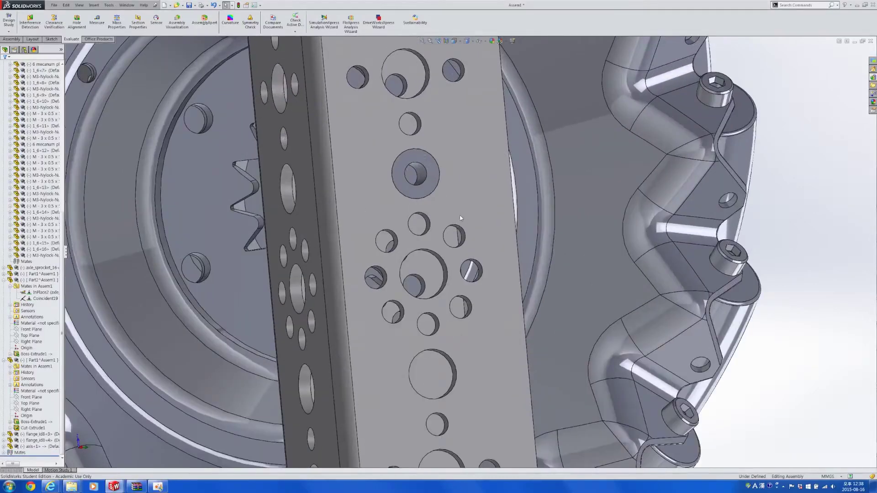
pyautogui.scroll(1, 411, 201)
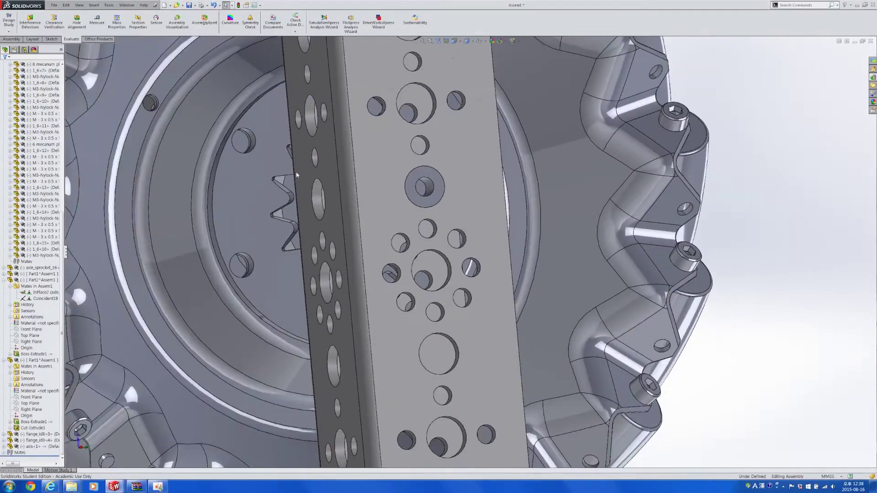
pyautogui.click(10, 38)
pyautogui.click(38, 31)
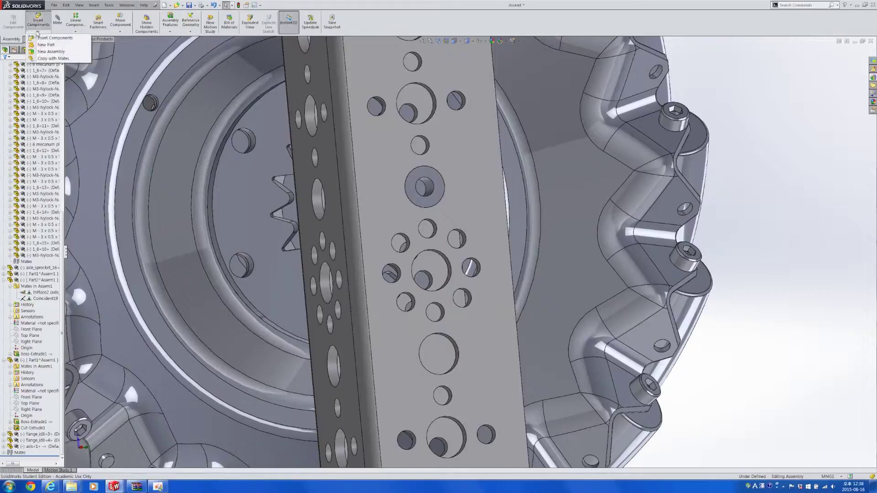
pyautogui.click(60, 45)
pyautogui.click(363, 164)
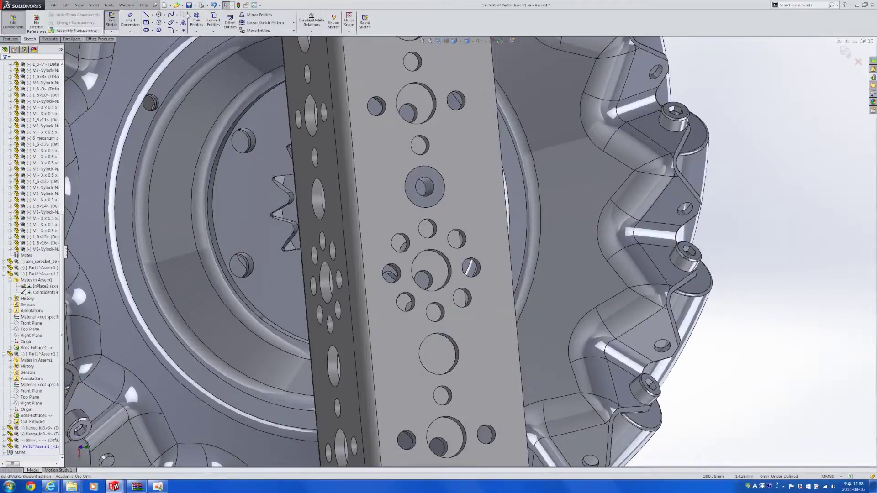
# - Sketch a centerpoint straight slot centred on the axis's end, about 11.7 mm wide and 24 mm between arc centres, along the channel
pyautogui.click(147, 31)
pyautogui.click(24, 91)
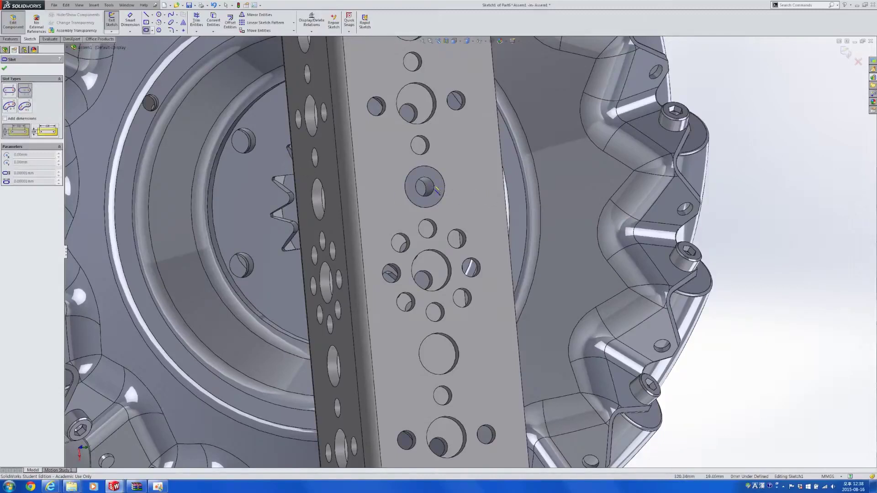
pyautogui.click(430, 251)
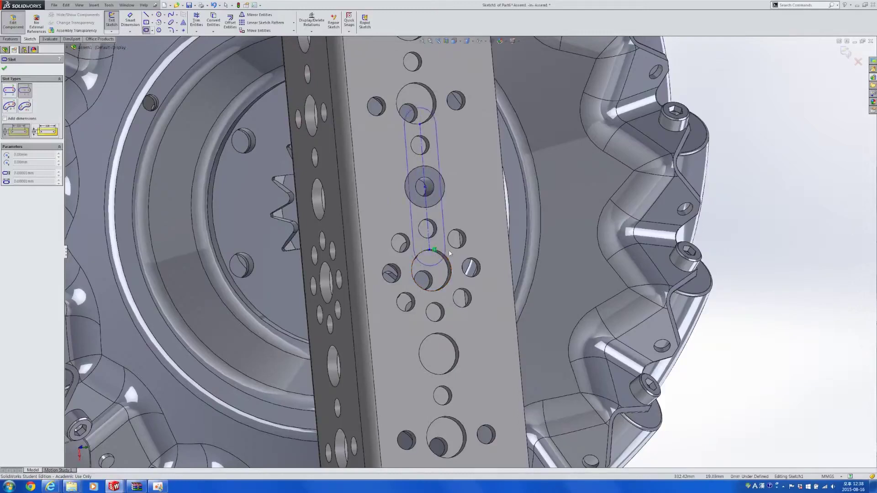
pyautogui.click(460, 257)
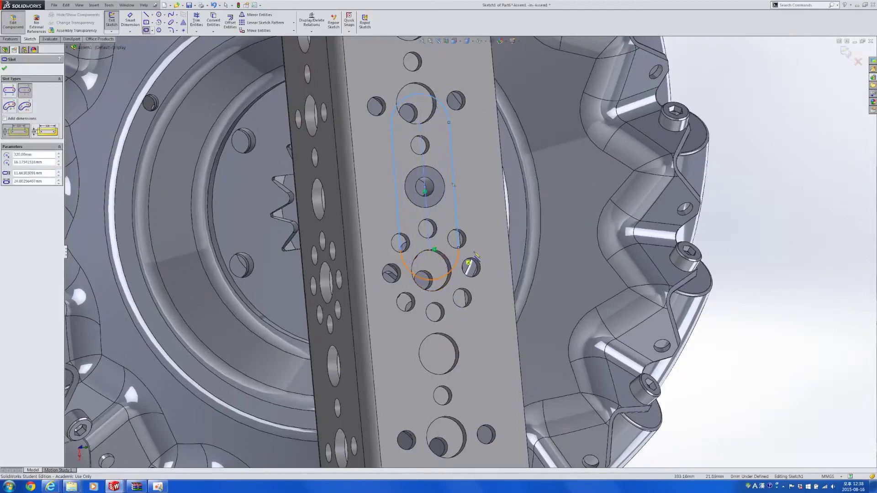
# - Dimension the slot's width between its two straight sides and set it to 10 mm
pyautogui.moveTo(459, 258); pyautogui.dragTo(456, 233, button='right')
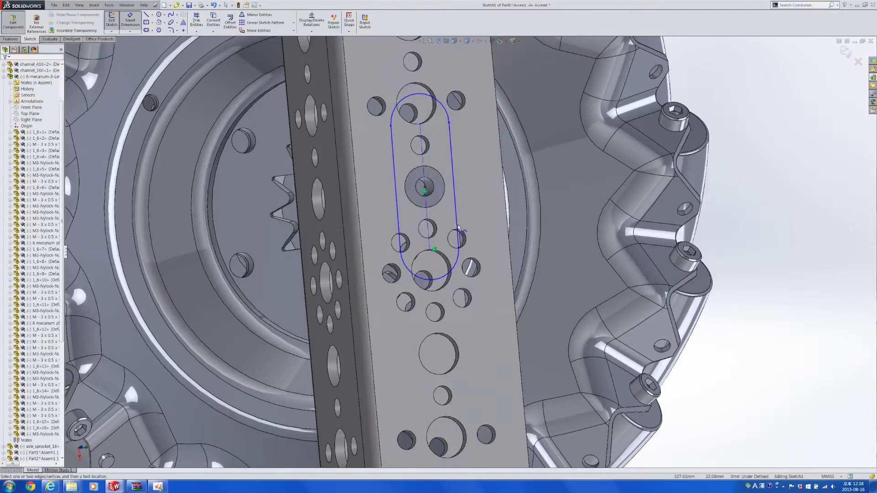
pyautogui.click(459, 229)
pyautogui.click(409, 249)
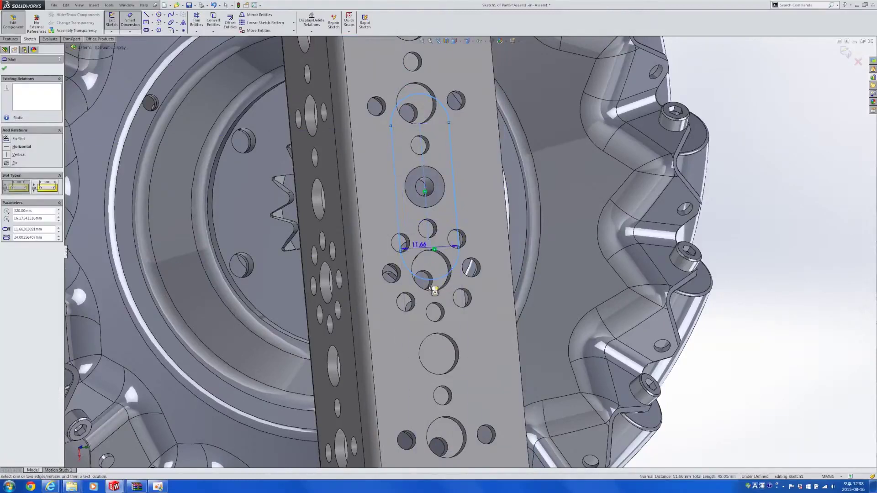
pyautogui.click(434, 351)
pyautogui.write('10')
pyautogui.press('Return')
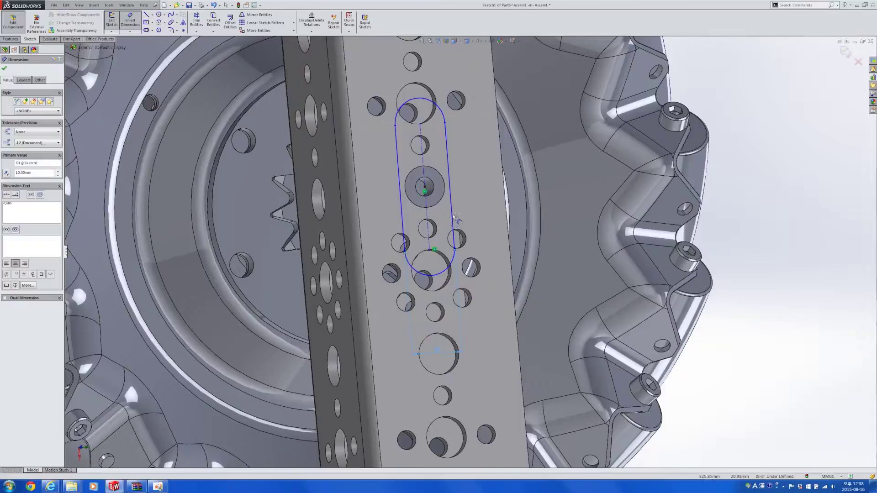
pyautogui.press('Escape')
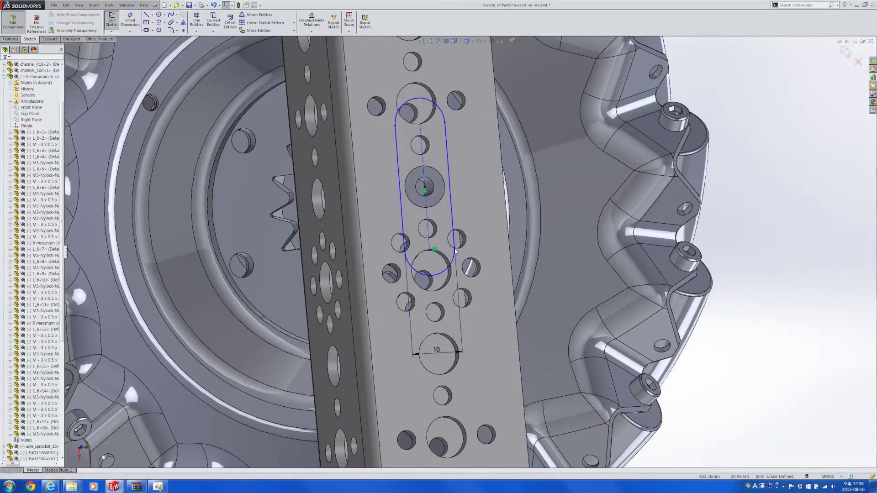
# - Move the slot's lower arc centre along the large channel hole's edge so the slot lines up better with the channel
pyautogui.moveTo(455, 250); pyautogui.dragTo(456, 279)
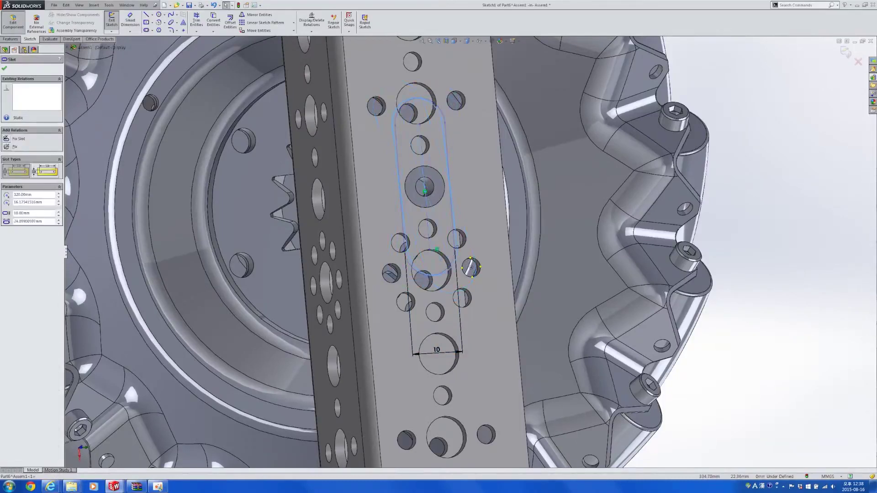
pyautogui.scroll(-4, 436, 249)
pyautogui.click(438, 225)
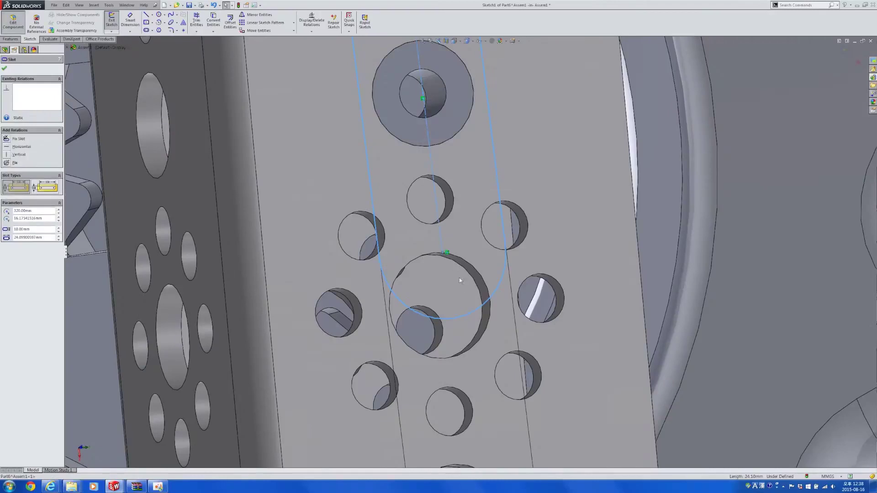
pyautogui.moveTo(444, 255); pyautogui.dragTo(429, 251)
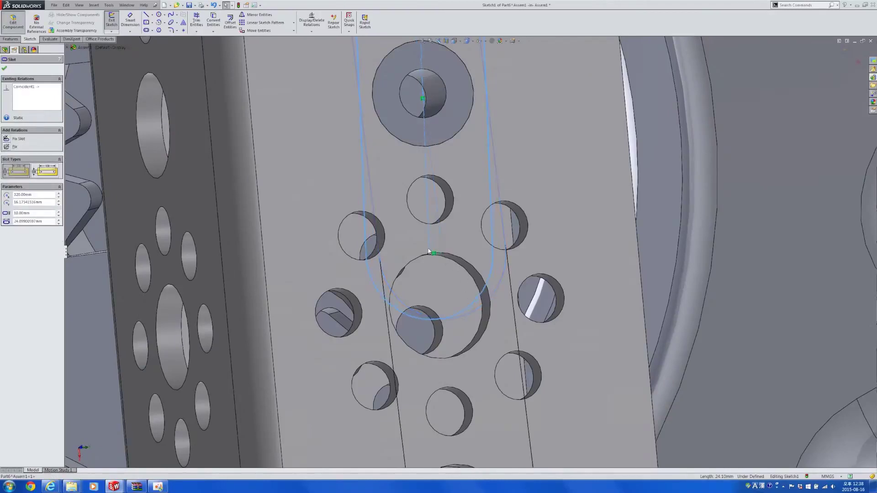
pyautogui.scroll(5, 430, 251)
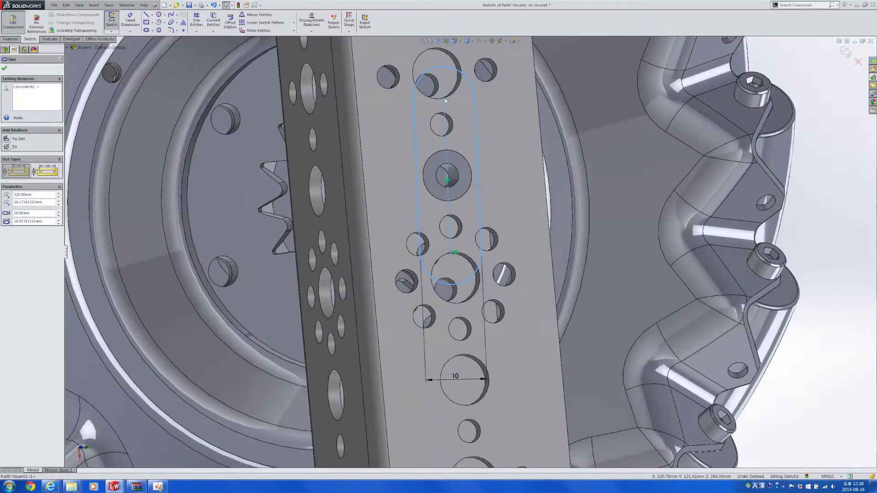
# - Constrain the slot's upper arc centre onto the edge of the large channel hole to fix the slot's alignment
pyautogui.scroll(-3, 445, 100)
pyautogui.click(449, 141)
pyautogui.keyDown('ctrl'); pyautogui.click(442, 140); pyautogui.keyUp('ctrl')
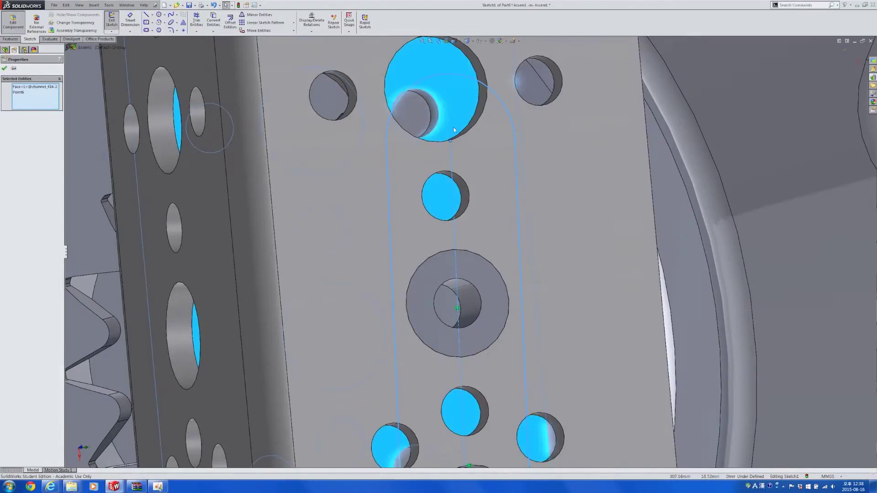
pyautogui.press('Escape')
pyautogui.click(452, 142)
pyautogui.keyDown('ctrl'); pyautogui.click(451, 140); pyautogui.keyUp('ctrl')
pyautogui.click(7, 198)
pyautogui.scroll(3, 498, 237)
pyautogui.press('Escape')
# - Convert the edges of the axis's screw hole and the two small channel holes beside it into sketch circles inside the slot
pyautogui.scroll(5, 519, 284)
pyautogui.scroll(-9, 569, 226)
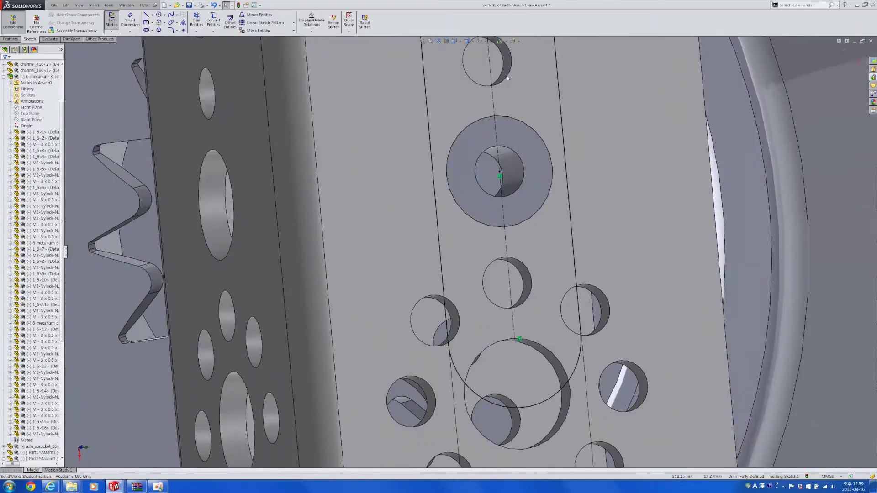
pyautogui.click(508, 79)
pyautogui.keyDown('ctrl'); pyautogui.click(522, 162); pyautogui.keyUp('ctrl')
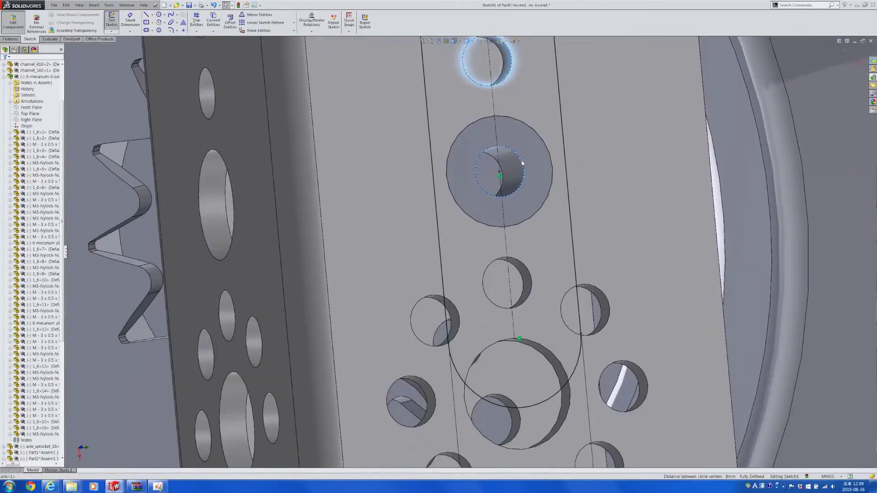
pyautogui.keyDown('ctrl'); pyautogui.click(532, 283); pyautogui.keyUp('ctrl')
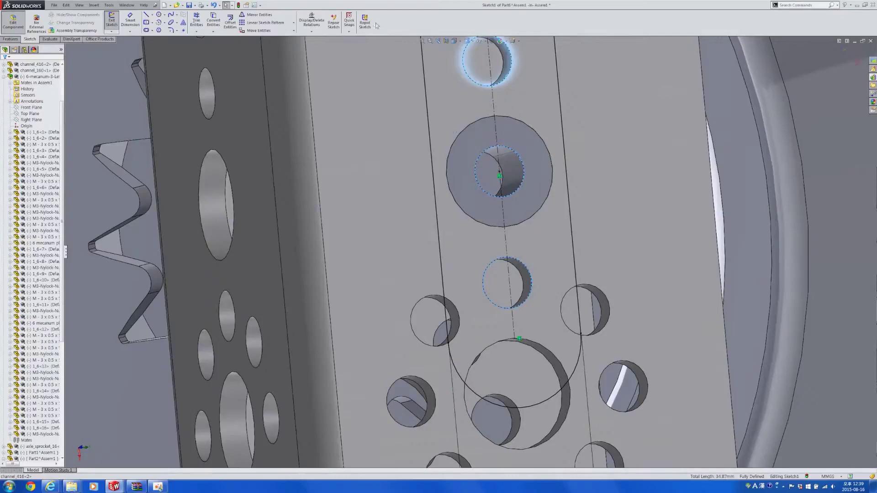
pyautogui.click(213, 21)
# - Extrude the slot profile with its three holes outward from the channel face as a blind boss
pyautogui.click(17, 39)
pyautogui.click(112, 23)
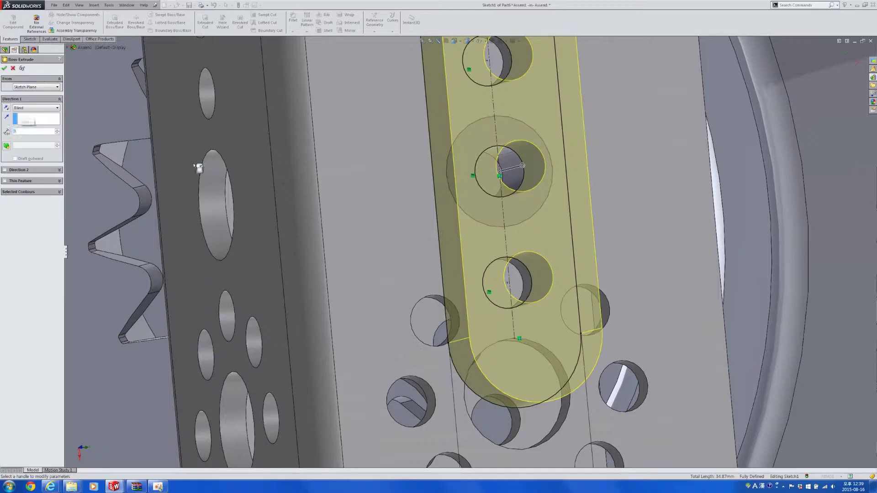
pyautogui.press('Return')
# - Examine how the extruded plate sits over the axis and channel holes from the front and the side
pyautogui.moveTo(359, 234); pyautogui.dragTo(469, 231, button='middle')
pyautogui.scroll(-4, 470, 232)
pyautogui.click(468, 231)
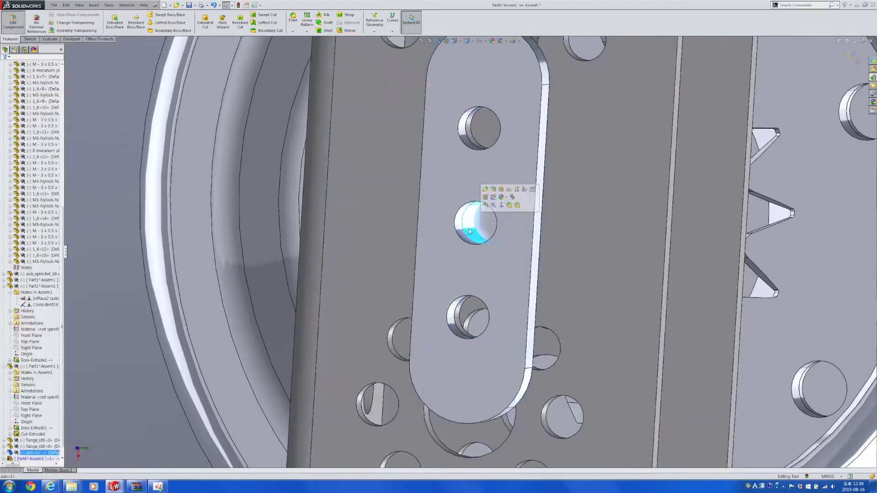
pyautogui.click(473, 258)
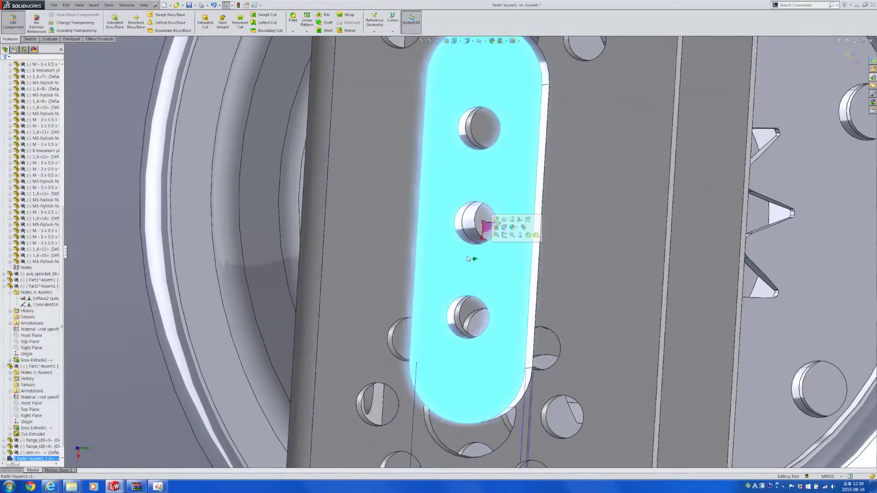
pyautogui.moveTo(479, 250); pyautogui.dragTo(484, 168, button='middle')
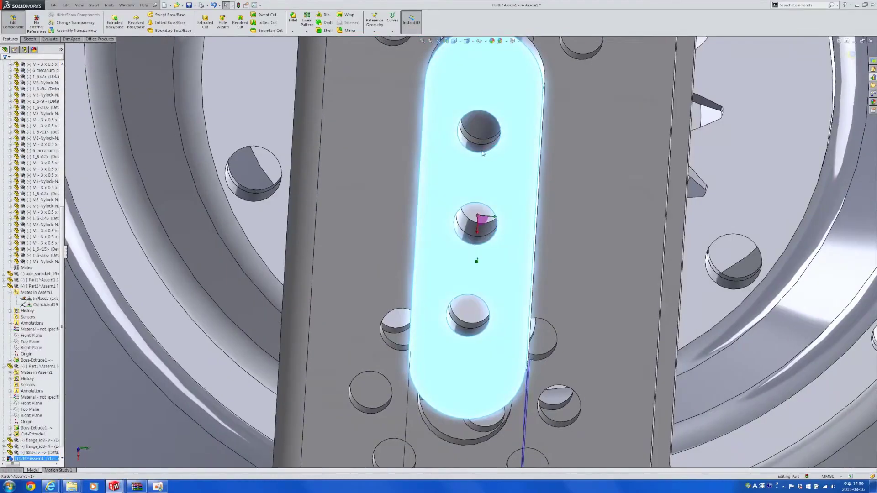
pyautogui.click(481, 125)
pyautogui.scroll(2, 482, 130)
pyautogui.moveTo(483, 137); pyautogui.dragTo(589, 215, button='middle')
pyautogui.click(415, 294)
pyautogui.scroll(2, 416, 294)
pyautogui.moveTo(416, 296); pyautogui.dragTo(274, 215, button='middle')
pyautogui.click(289, 233)
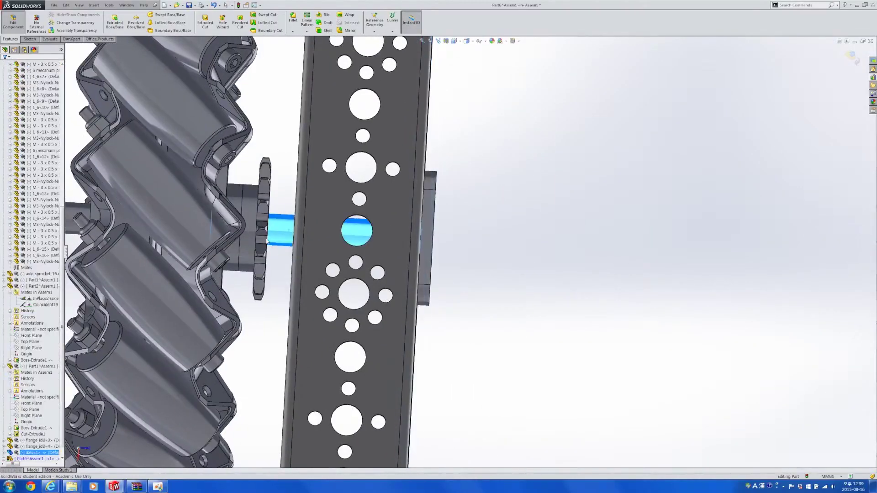
# - Measure the distance from the axis's far end face to the outer face of the opposite channel
pyautogui.scroll(5, 341, 251)
pyautogui.moveTo(341, 251); pyautogui.dragTo(392, 245, button='middle')
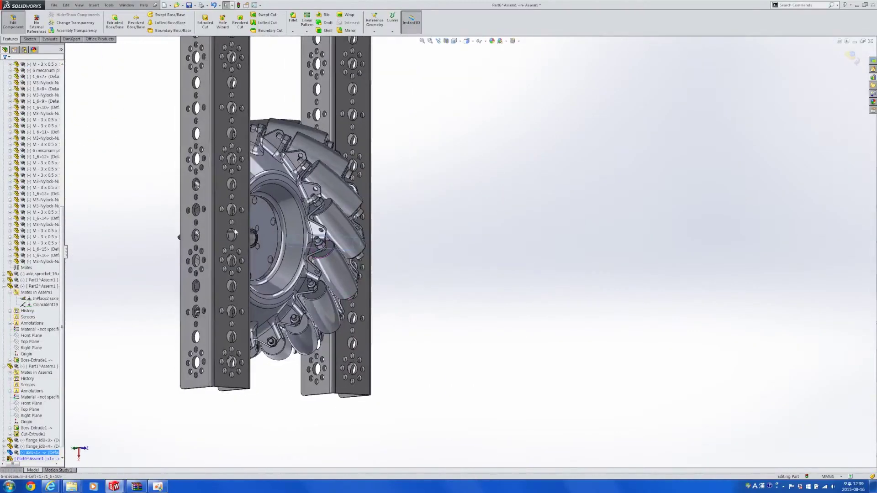
pyautogui.scroll(-3, 243, 253)
pyautogui.moveTo(264, 256); pyautogui.dragTo(329, 252, button='middle')
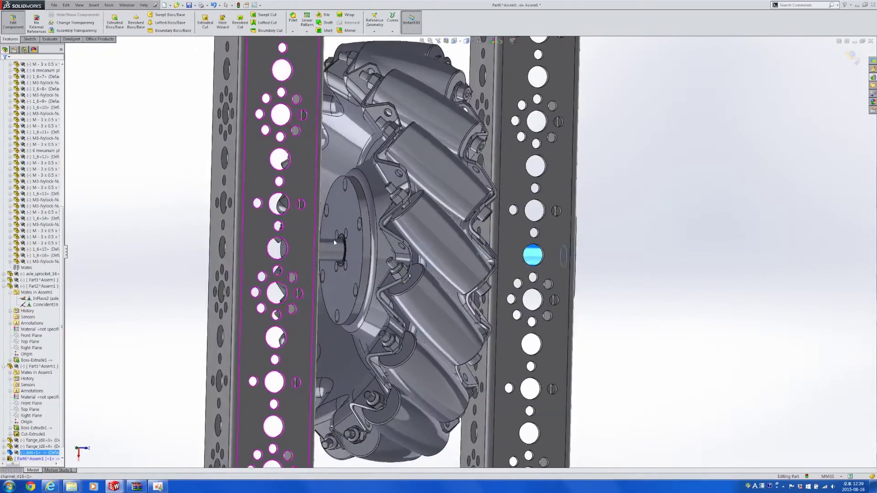
pyautogui.scroll(-5, 342, 250)
pyautogui.scroll(-1, 348, 256)
pyautogui.scroll(4, 371, 257)
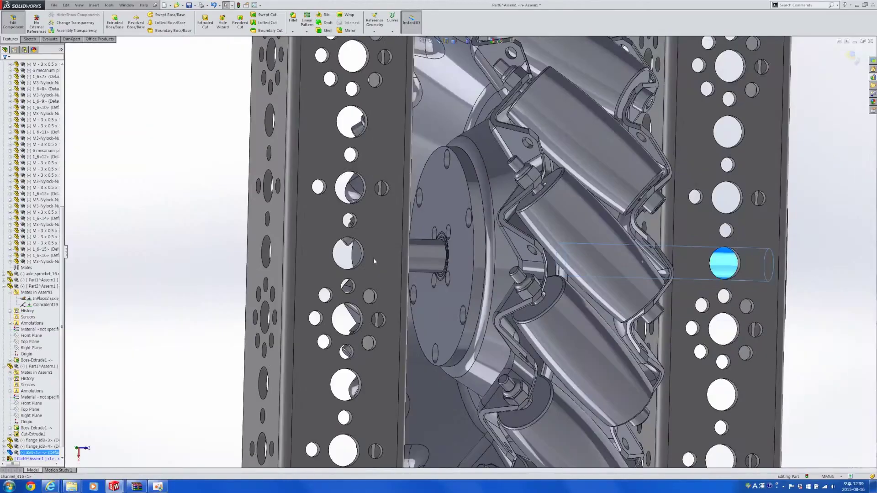
pyautogui.scroll(-1, 359, 257)
pyautogui.moveTo(331, 256); pyautogui.dragTo(441, 263, button='middle')
pyautogui.click(359, 253)
pyautogui.keyDown('ctrl'); pyautogui.click(317, 273); pyautogui.keyUp('ctrl')
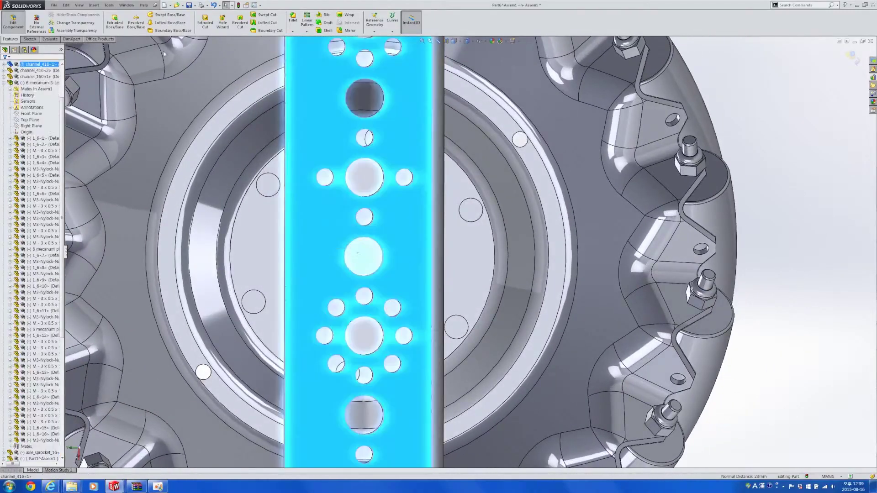
pyautogui.click(50, 39)
pyautogui.click(130, 21)
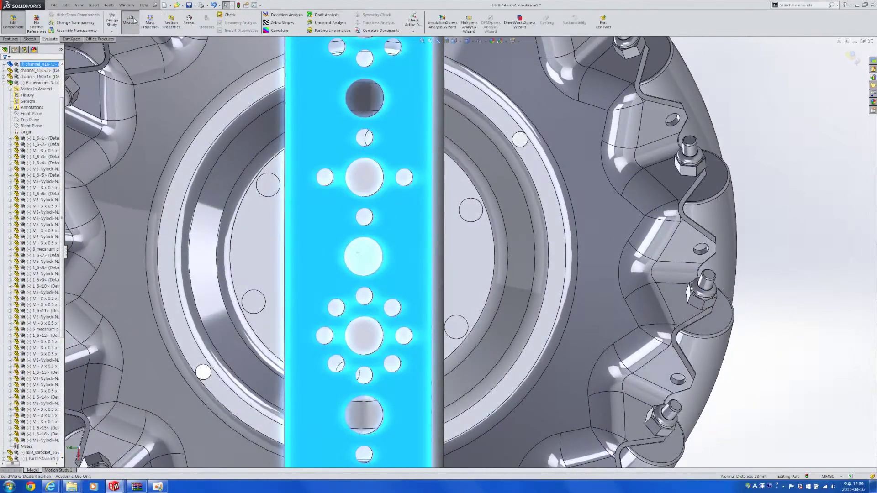
pyautogui.scroll(4, 430, 266)
pyautogui.moveTo(429, 265); pyautogui.dragTo(311, 249, button='middle')
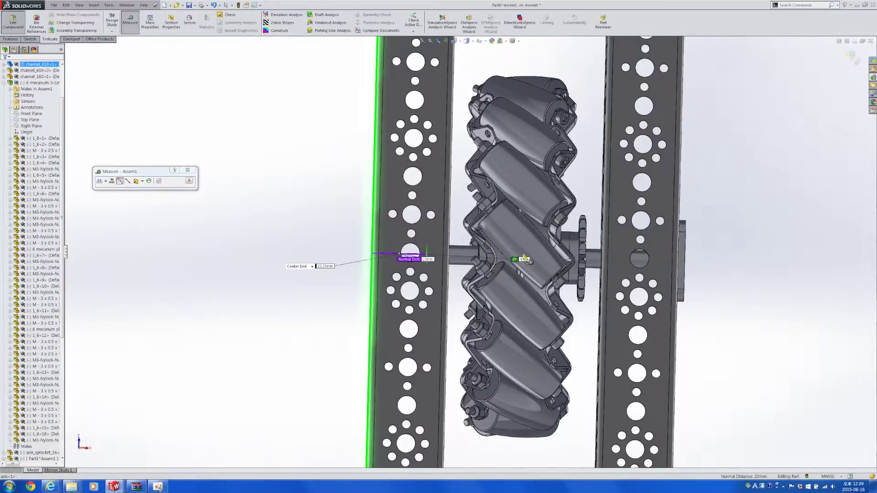
pyautogui.scroll(5, 524, 259)
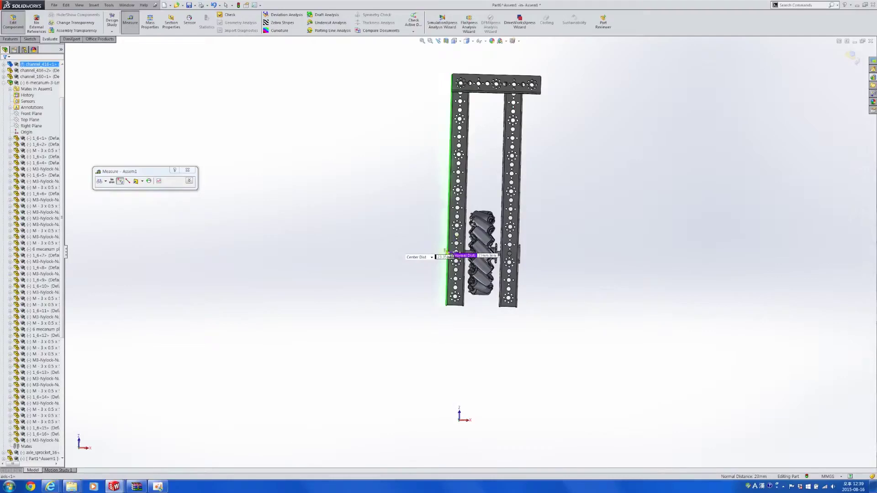
pyautogui.scroll(-4, 457, 235)
pyautogui.scroll(-3, 496, 284)
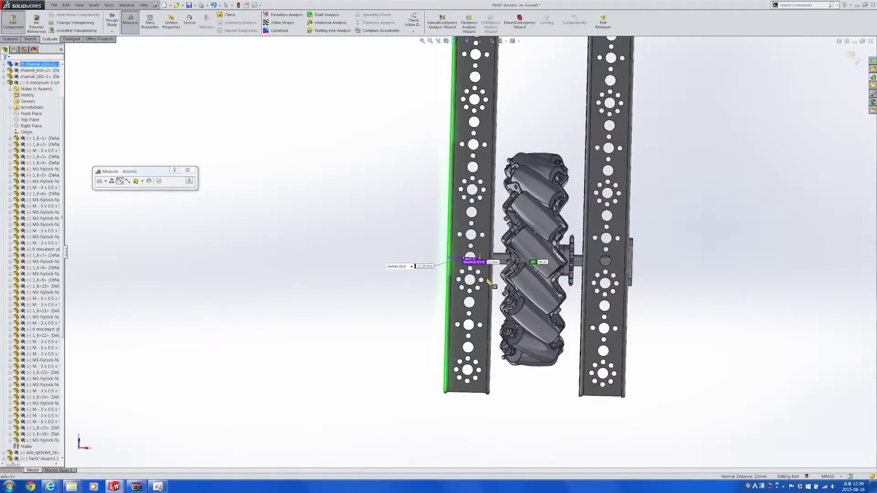
pyautogui.scroll(-3, 490, 263)
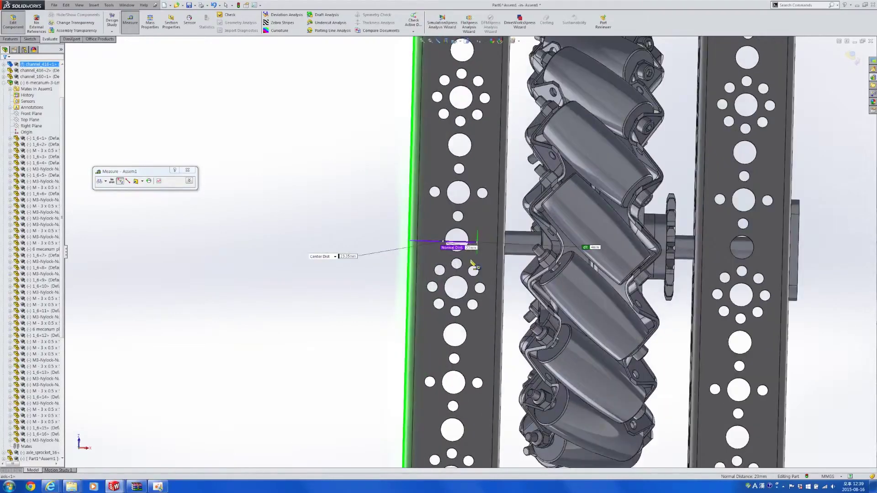
pyautogui.press('Escape')
# - Set the axis's 25 mm extrusion length on the opposite channel's side to 48 mm and rebuild the model
pyautogui.click(516, 242)
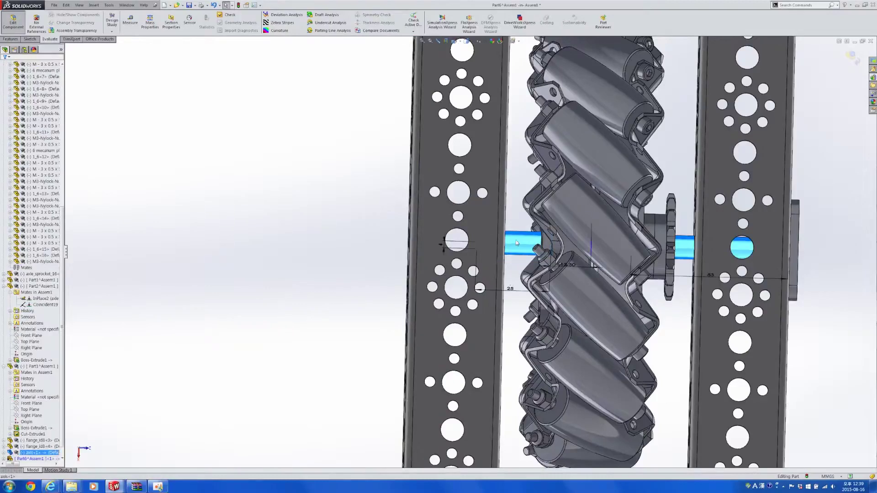
pyautogui.doubleClick(511, 290)
pyautogui.click(498, 288)
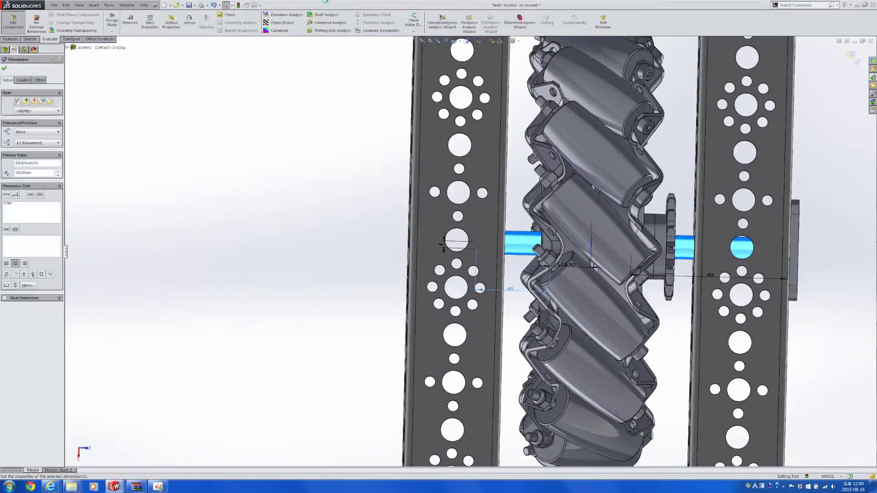
pyautogui.click(238, 5)
pyautogui.click(389, 273)
# - Examine both ends of the lengthened axis against the outer faces of the two channels
pyautogui.scroll(1, 402, 273)
pyautogui.moveTo(425, 273); pyautogui.dragTo(535, 256, button='middle')
pyautogui.scroll(-5, 411, 244)
pyautogui.click(407, 249)
pyautogui.scroll(5, 422, 269)
pyautogui.moveTo(422, 269); pyautogui.dragTo(308, 259, button='middle')
pyautogui.scroll(3, 470, 253)
pyautogui.moveTo(694, 266); pyautogui.dragTo(602, 270, button='middle')
pyautogui.scroll(-5, 628, 269)
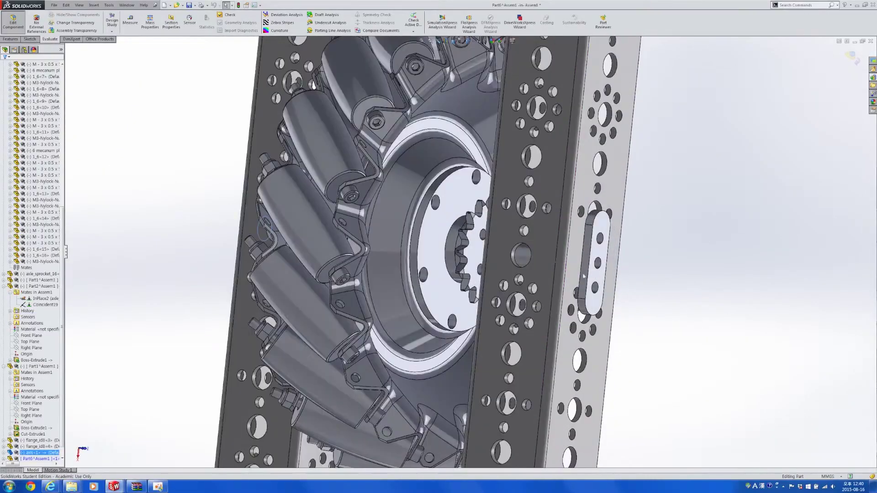
pyautogui.scroll(2, 88, 348)
pyautogui.scroll(-1, 53, 365)
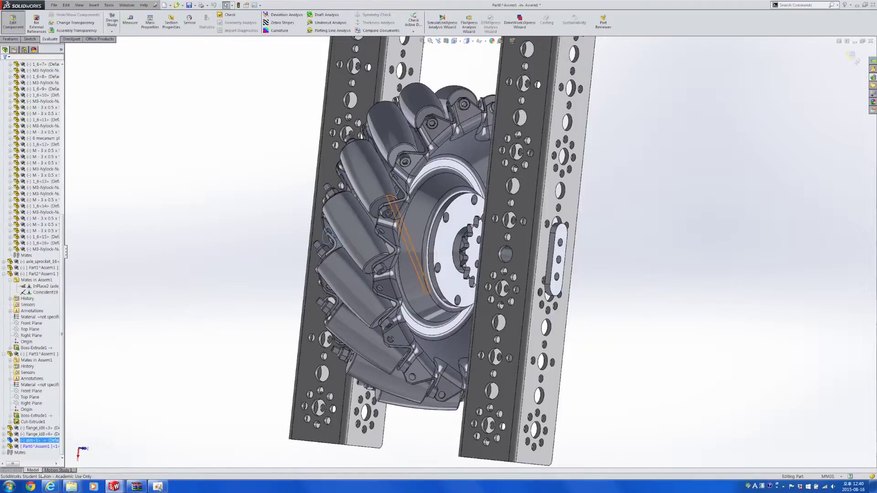
# - Start a sketch on the axis's far end face and draw a circle about 3 mm in diameter at its centre
pyautogui.scroll(1, 254, 317)
pyautogui.moveTo(304, 306); pyautogui.dragTo(402, 267, button='middle')
pyautogui.scroll(-4, 230, 225)
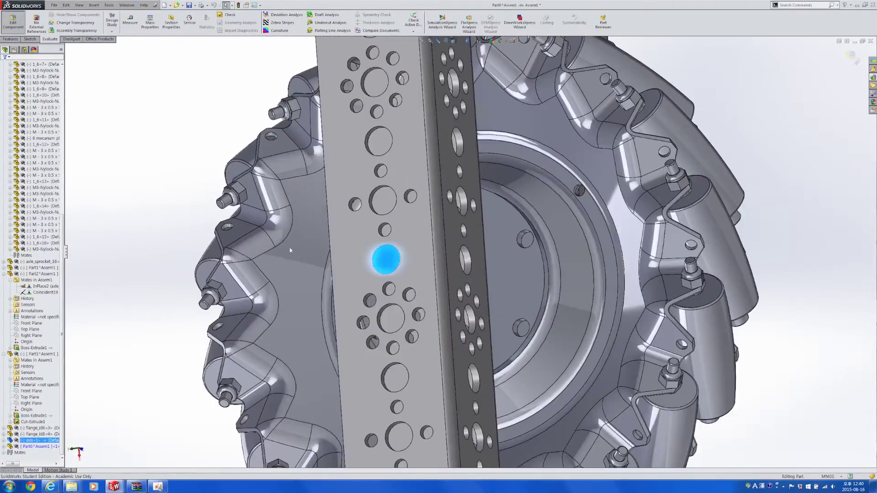
pyautogui.scroll(-4, 378, 270)
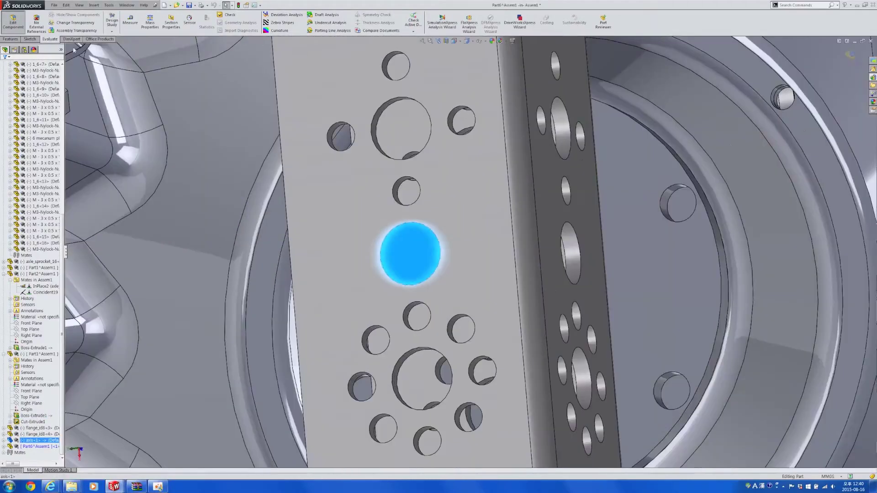
pyautogui.click(12, 39)
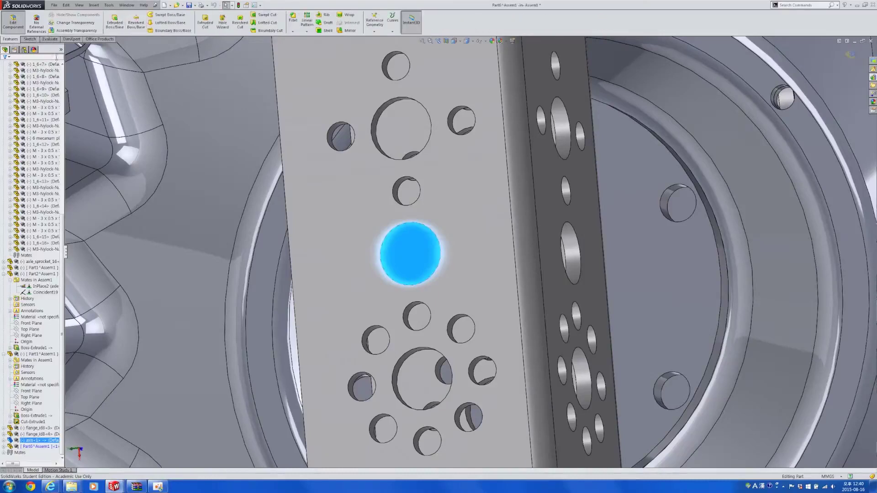
pyautogui.click(30, 40)
pyautogui.click(112, 18)
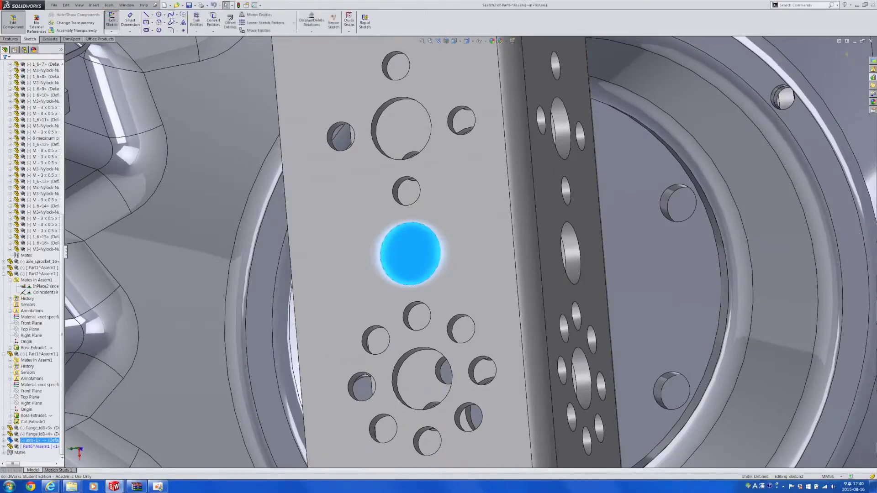
pyautogui.click(159, 15)
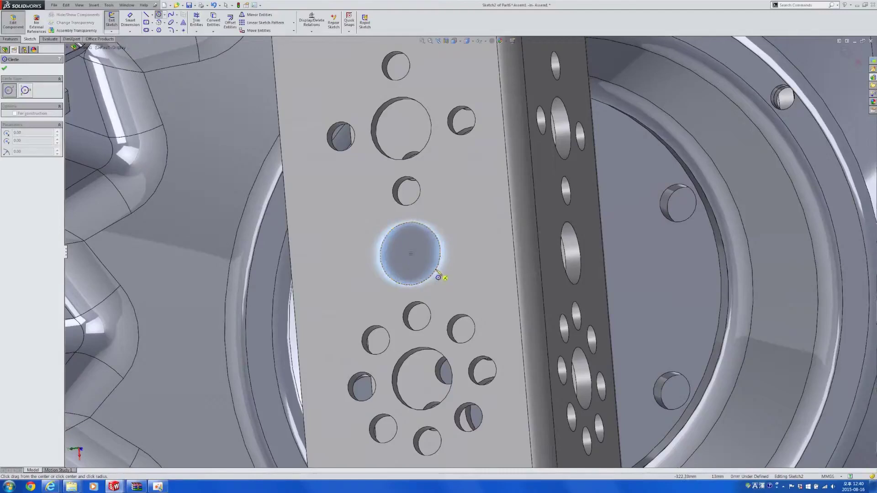
pyautogui.moveTo(410, 253); pyautogui.dragTo(421, 250)
# - Dimension the circle's diameter and set it to 3.7 mm
pyautogui.press('d')
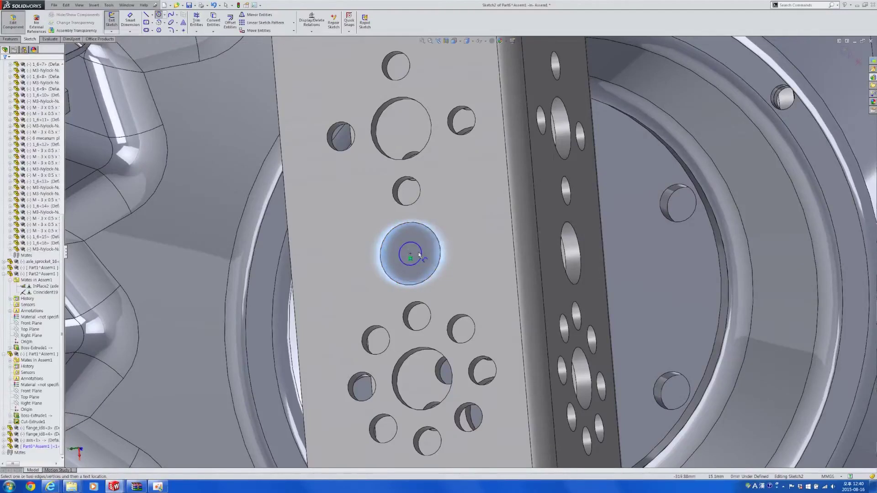
pyautogui.click(421, 250)
pyautogui.click(464, 249)
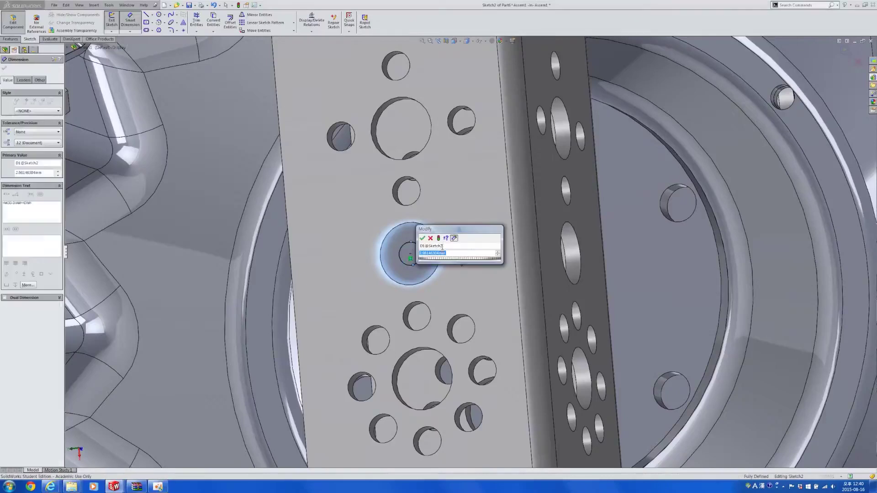
pyautogui.write('3.7')
pyautogui.press('Return')
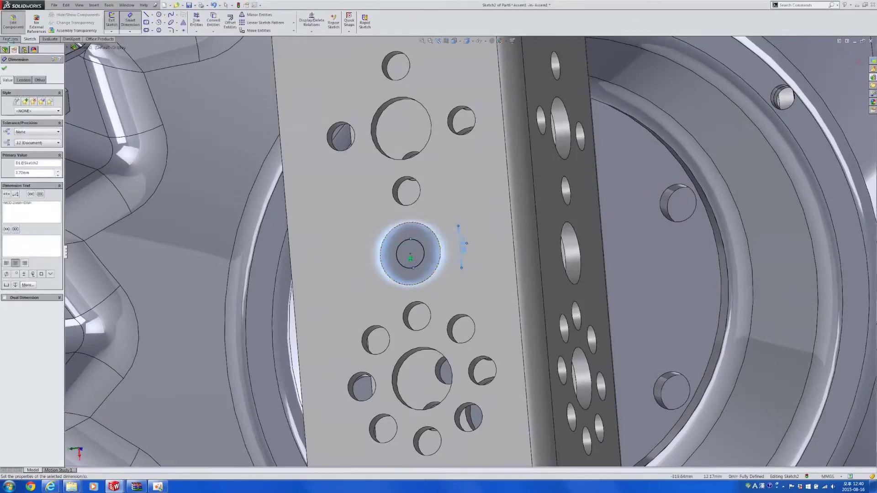
# - Cut-extrude the circle as a blind hole into the axis's far end
pyautogui.click(203, 22)
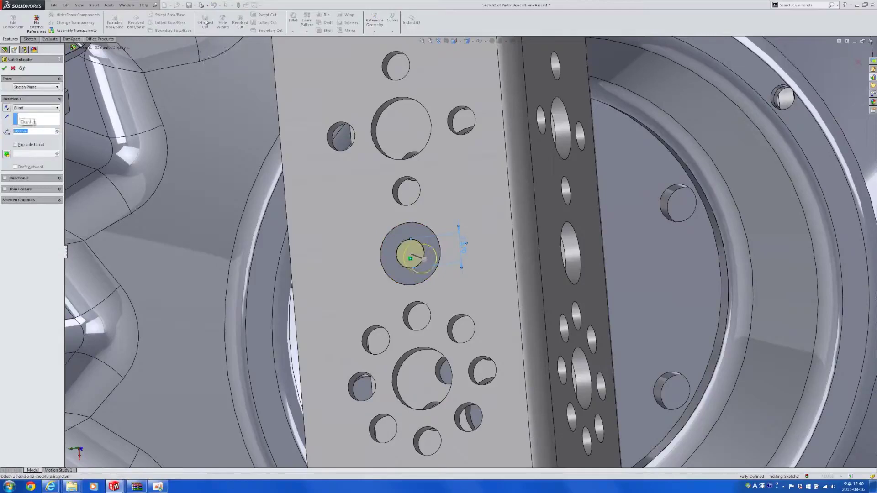
pyautogui.click(4, 68)
pyautogui.scroll(2, 483, 242)
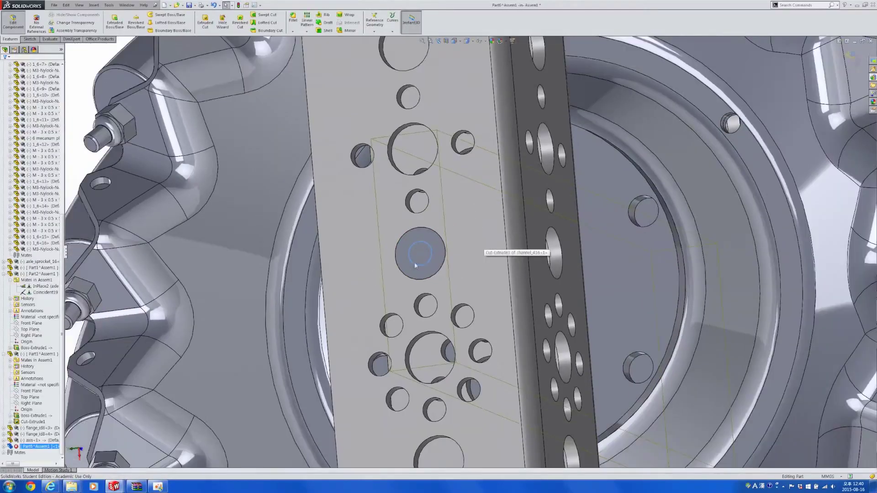
# - Examine the features of the axis and the retaining plate to find which part contains the failed end-hole cut
pyautogui.click(483, 245)
pyautogui.scroll(-3, 62, 265)
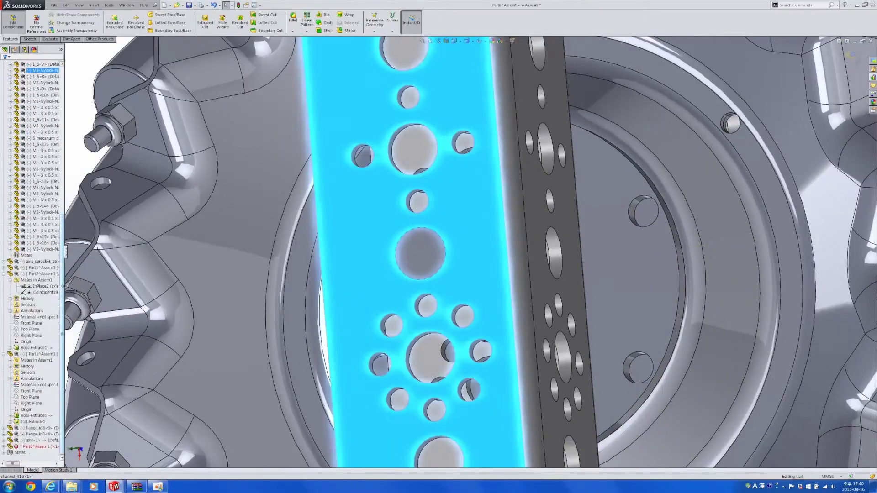
pyautogui.click(33, 416)
pyautogui.click(33, 422)
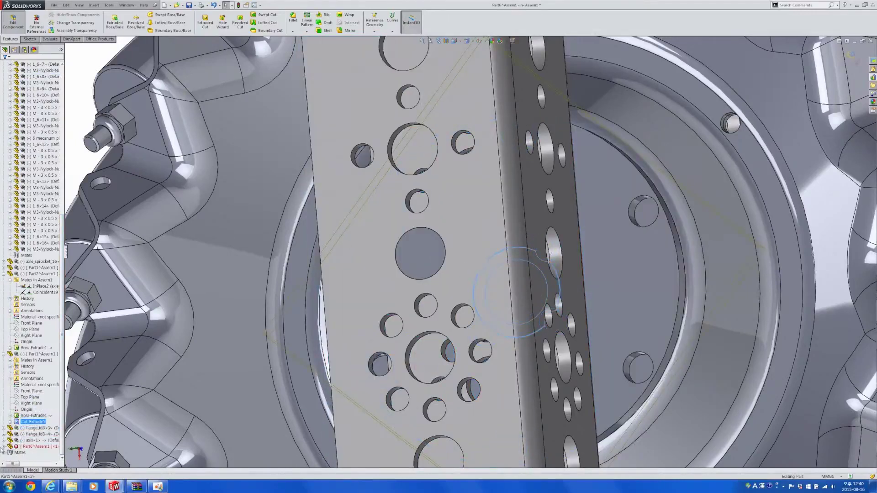
pyautogui.click(4, 446)
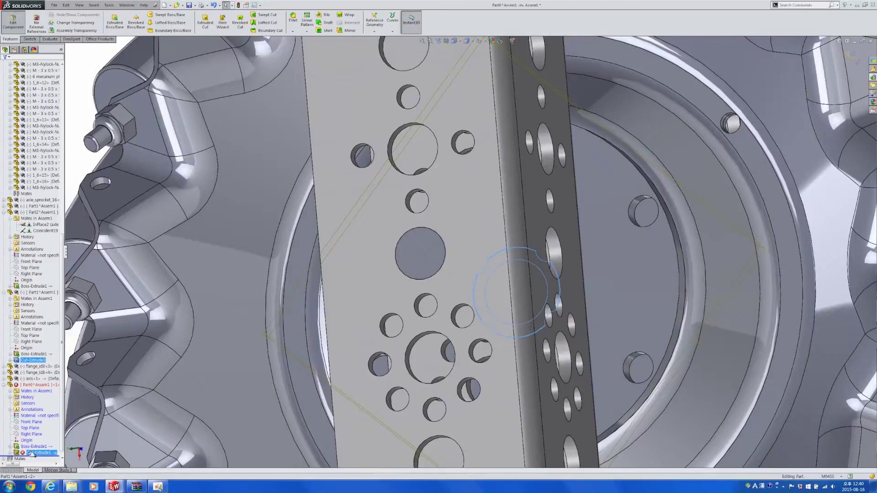
pyautogui.click(45, 453)
pyautogui.click(32, 386)
pyautogui.scroll(10, 511, 260)
pyautogui.moveTo(526, 265); pyautogui.dragTo(462, 273, button='middle')
pyautogui.scroll(-4, 511, 255)
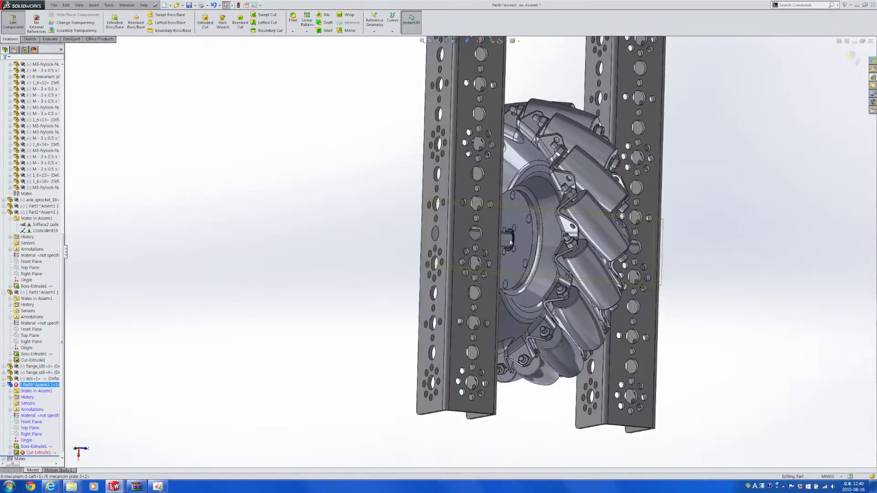
pyautogui.click(505, 236)
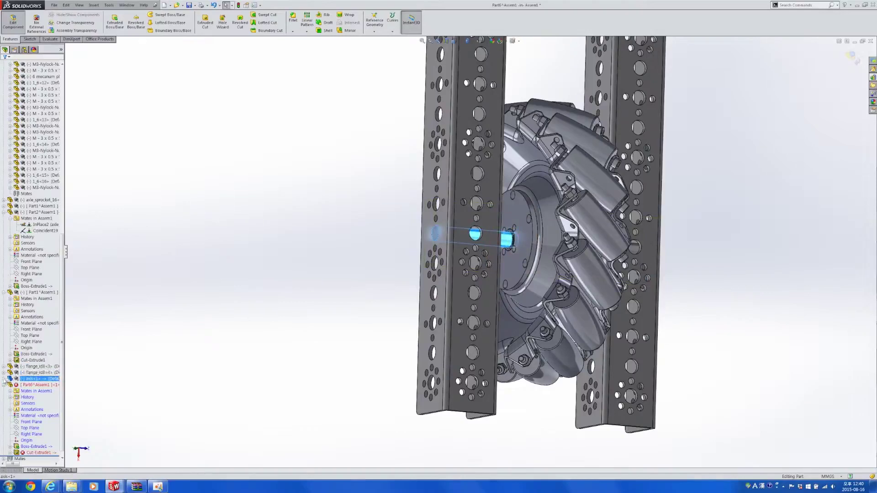
pyautogui.click(35, 372)
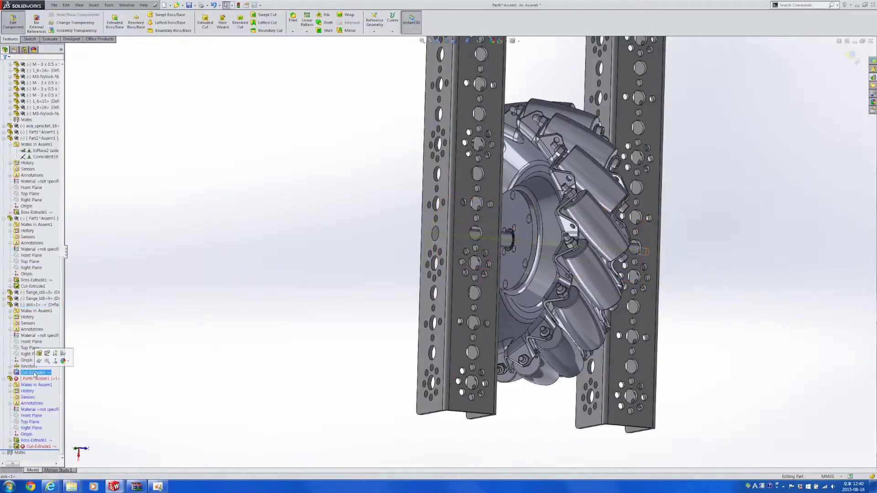
# - Delete the misplaced cut-extrude and its leftover circle sketch from the retaining plate part
pyautogui.click(39, 447)
pyautogui.moveTo(39, 447); pyautogui.dragTo(4, 430)
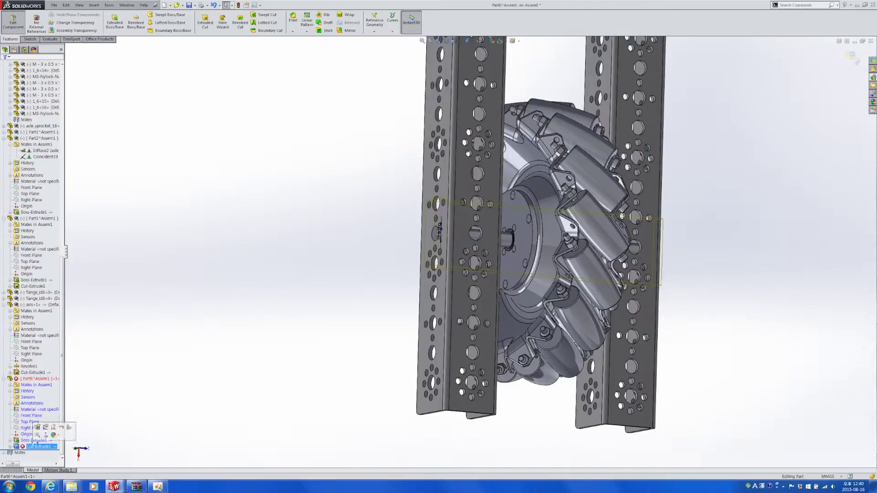
pyautogui.press('Delete')
pyautogui.press('Return')
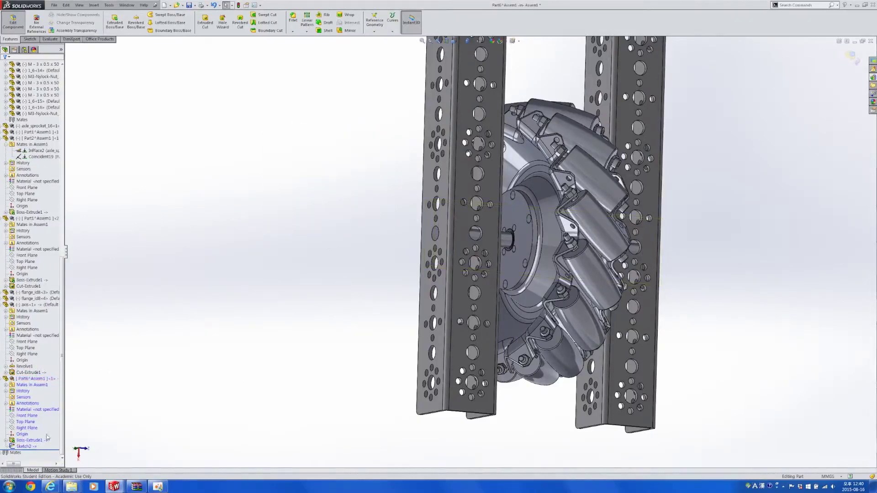
pyautogui.press('Delete')
pyautogui.press('Return')
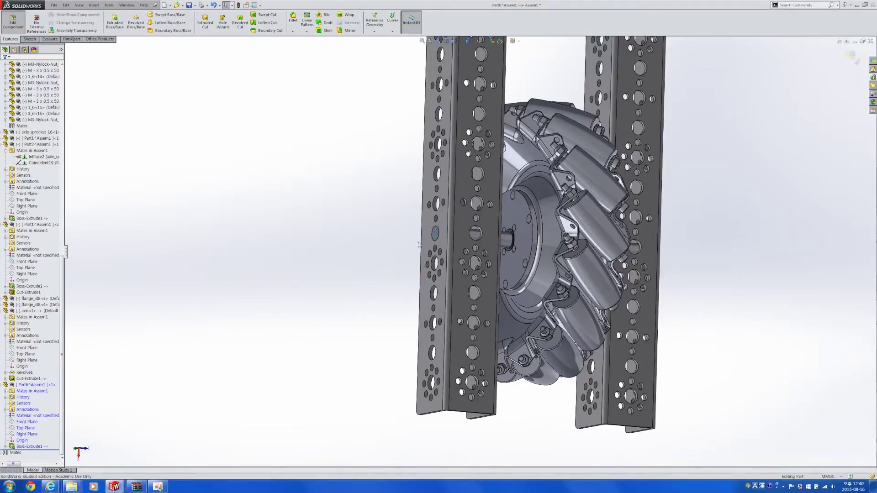
# - Finish editing the retaining plate and open the wheel's axis for editing within the assembly
pyautogui.scroll(-5, 437, 236)
pyautogui.scroll(-3, 455, 235)
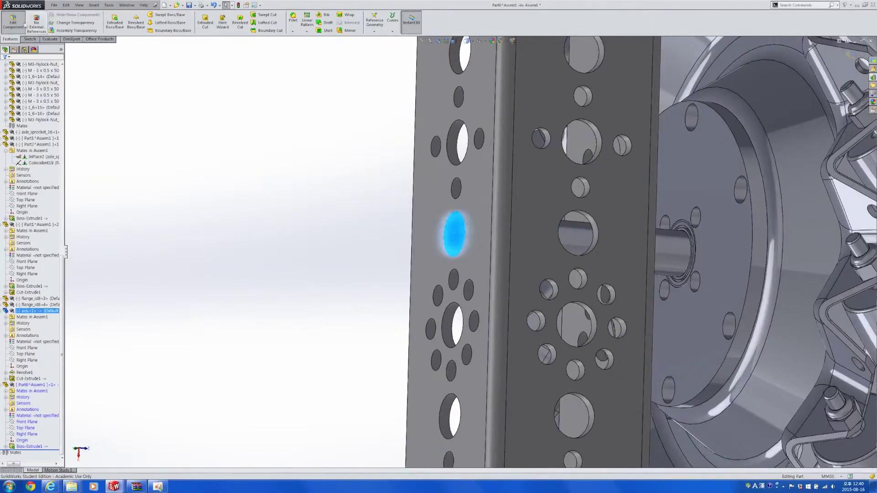
pyautogui.click(25, 26)
pyautogui.click(453, 239)
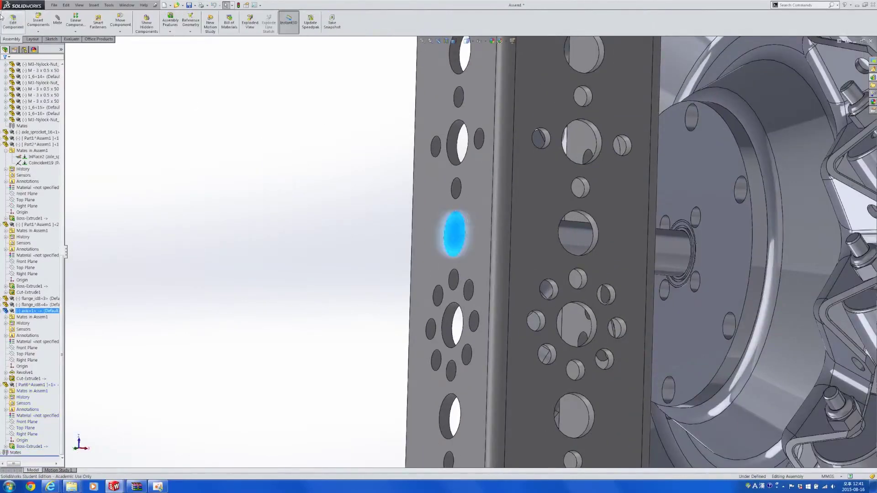
pyautogui.click(13, 23)
# - Start a sketch on the axis's far end face and draw a circle about 4.6 mm in diameter at its centre
pyautogui.click(33, 39)
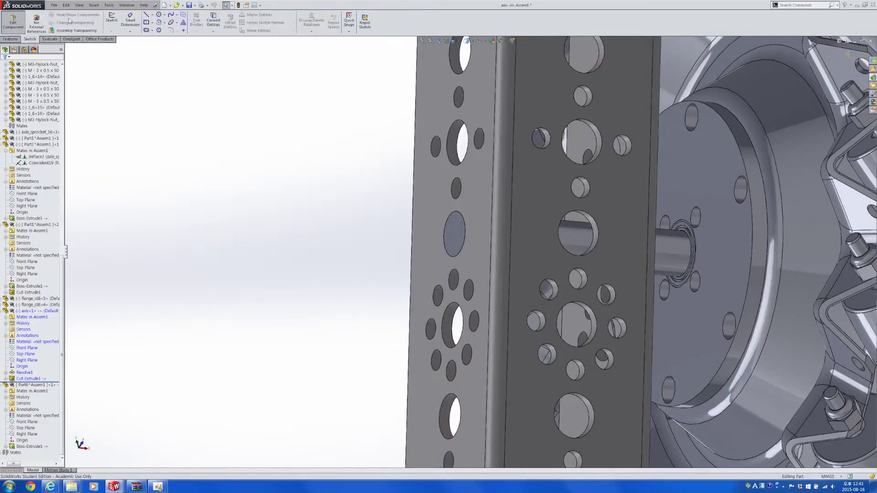
pyautogui.click(112, 20)
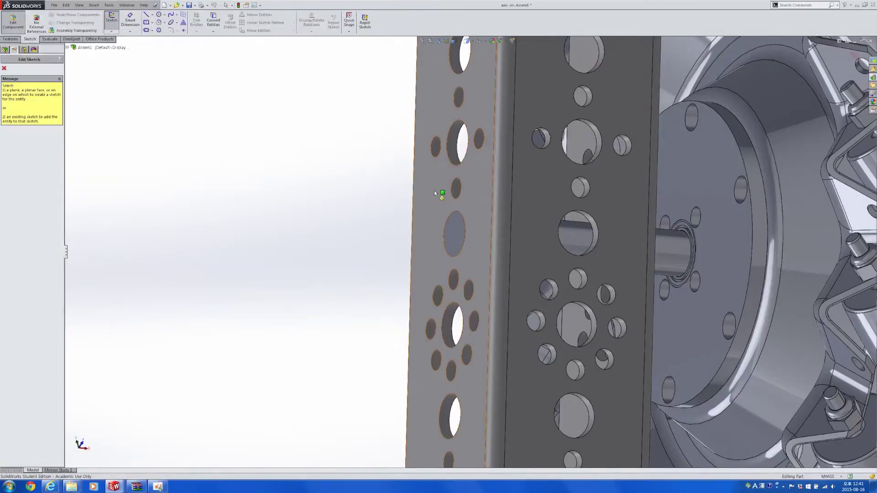
pyautogui.click(455, 235)
pyautogui.click(158, 15)
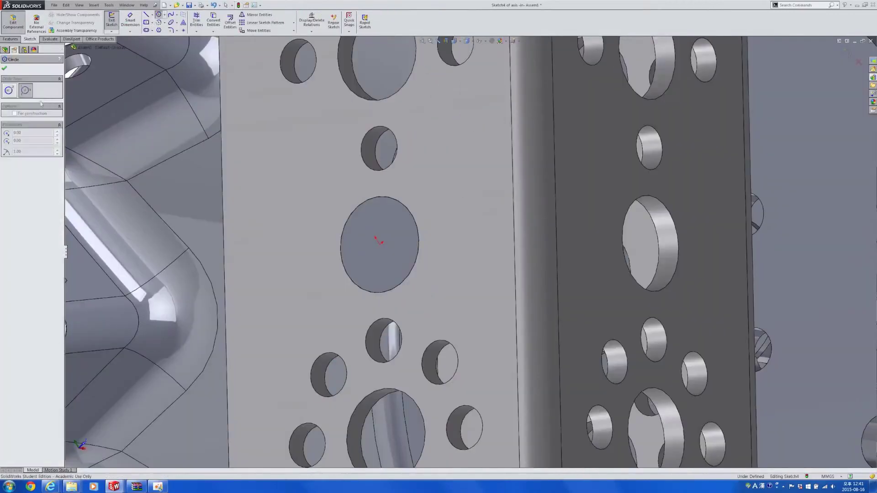
pyautogui.moveTo(381, 246); pyautogui.dragTo(402, 245)
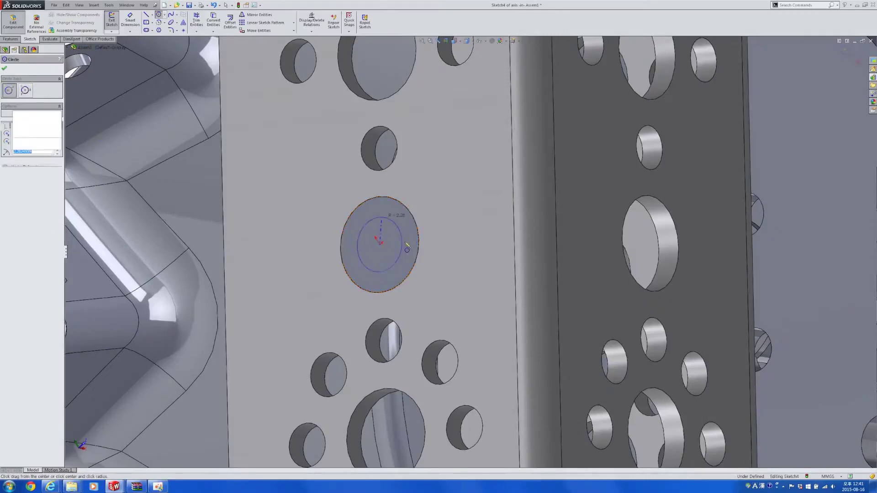
# - Dimension the new circle on the axis end and set its diameter to 3.7 mm
pyautogui.press('d')
pyautogui.click(403, 249)
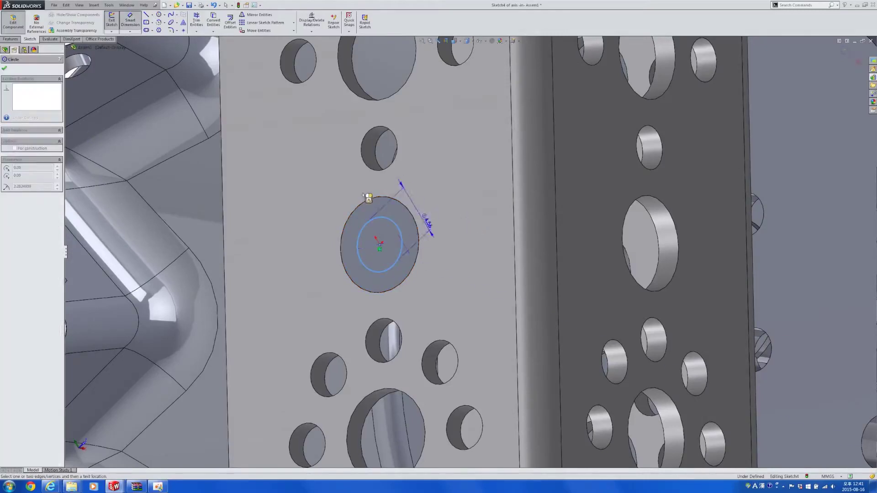
pyautogui.click(443, 185)
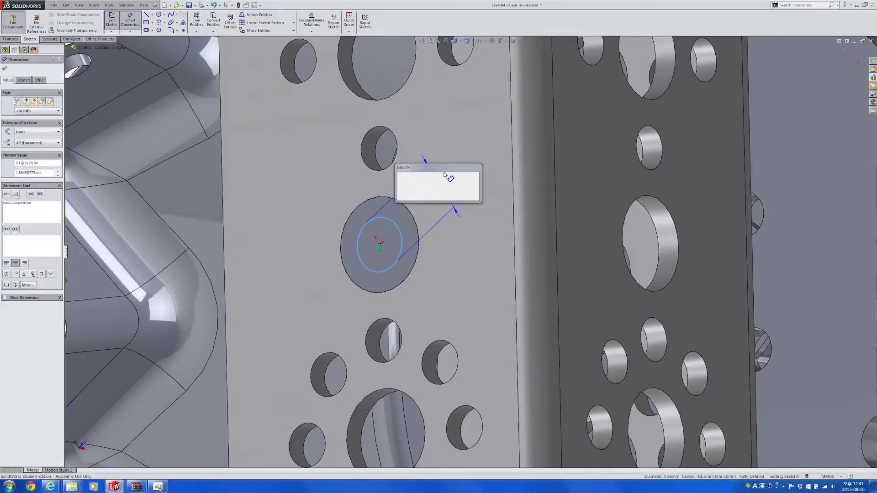
pyautogui.write('3.7')
pyautogui.press('Return')
# - Cut-extrude the 3.7 mm circle as a blind hole into the axis and return to editing the assembly
pyautogui.click(11, 40)
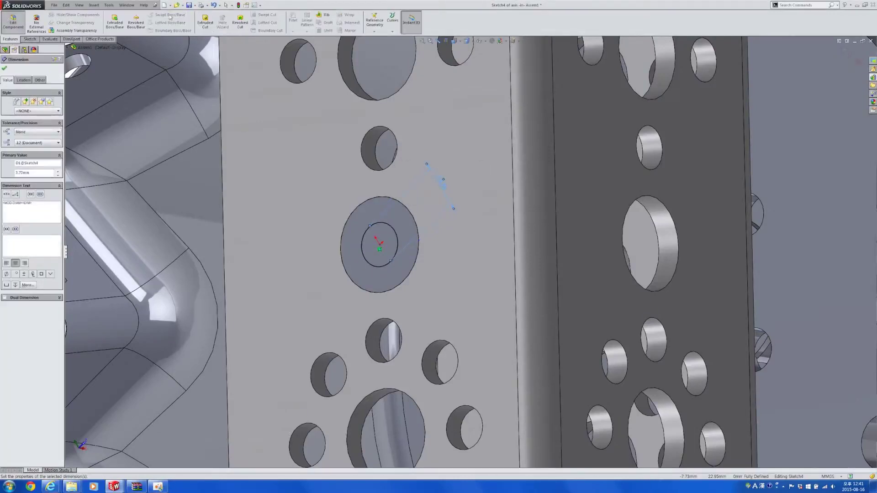
pyautogui.click(212, 28)
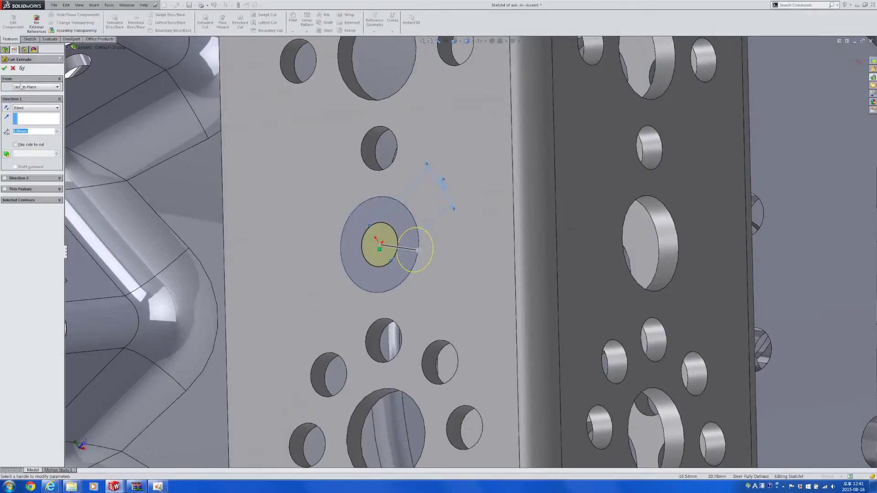
pyautogui.click(5, 69)
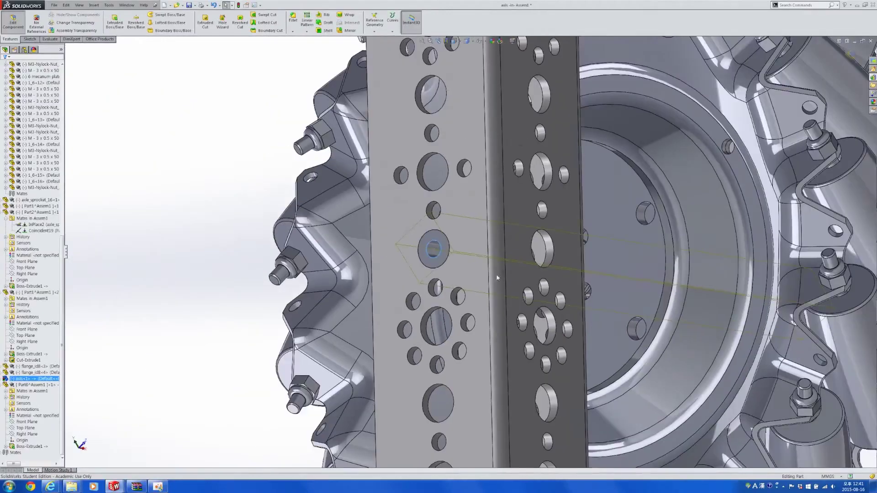
pyautogui.scroll(5, 497, 277)
pyautogui.moveTo(497, 278); pyautogui.dragTo(857, 240, button='middle')
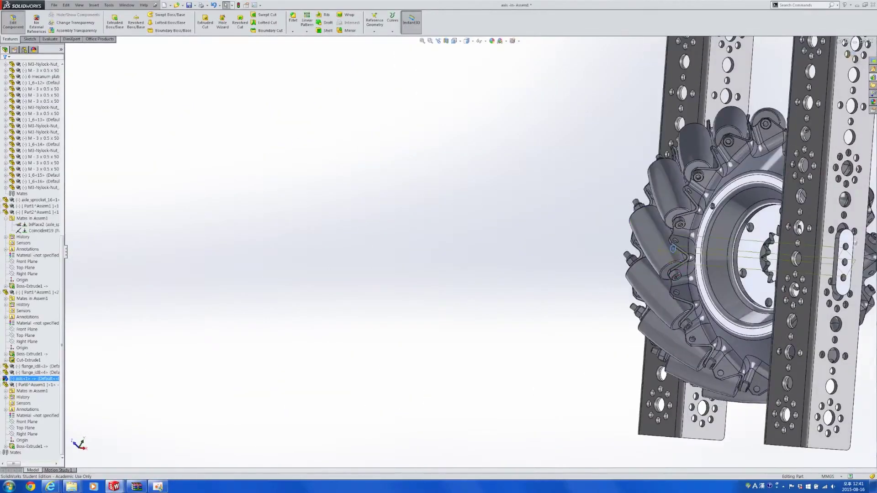
pyautogui.click(589, 244)
pyautogui.click(483, 248)
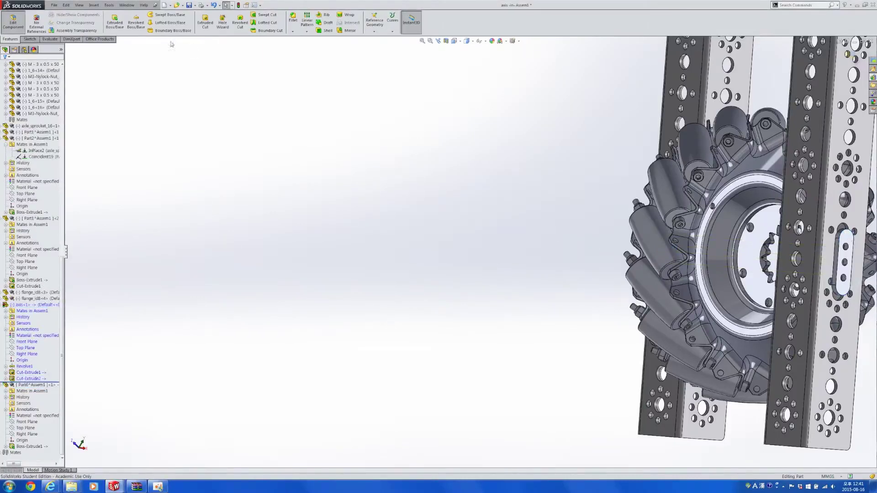
pyautogui.click(13, 22)
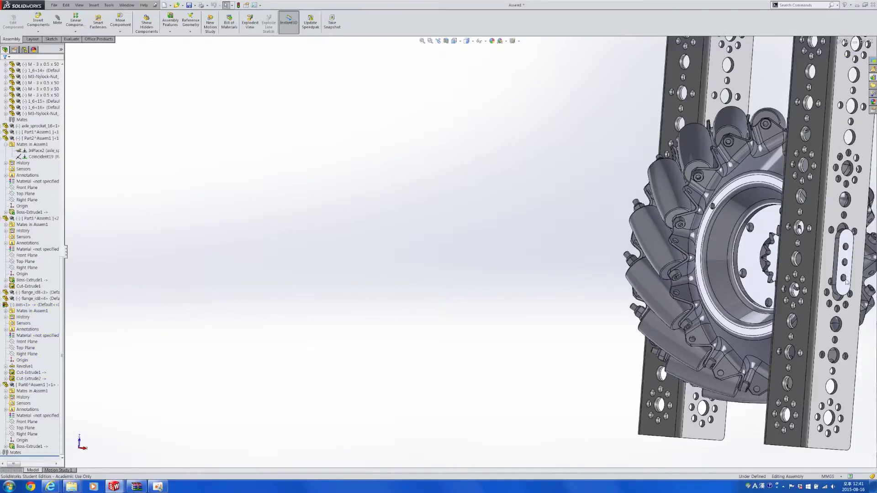
# - Copy the three-hole retaining plate and place the copy in open space beside the wheel
pyautogui.keyDown('ctrl'); pyautogui.moveTo(845, 250); pyautogui.dragTo(560, 225); pyautogui.keyUp('ctrl')
pyautogui.moveTo(626, 275); pyautogui.dragTo(776, 244, button='middle')
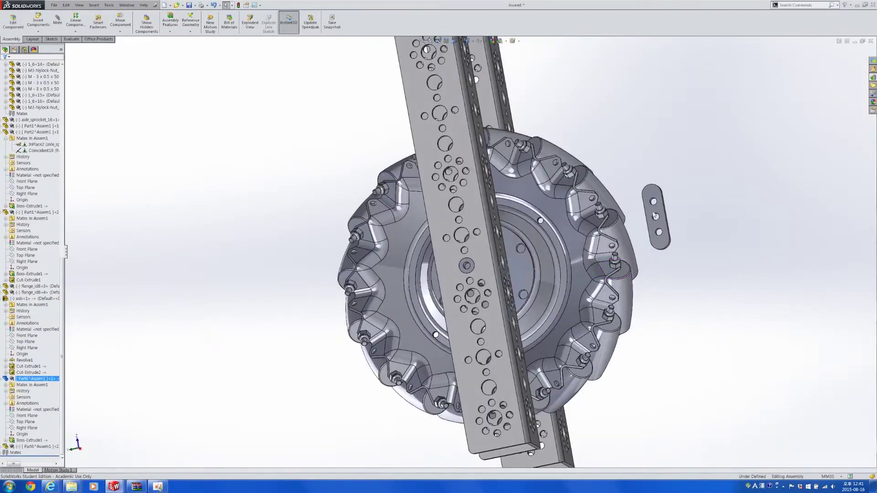
pyautogui.click(654, 216)
pyautogui.moveTo(504, 233); pyautogui.dragTo(302, 258)
pyautogui.scroll(-6, 314, 261)
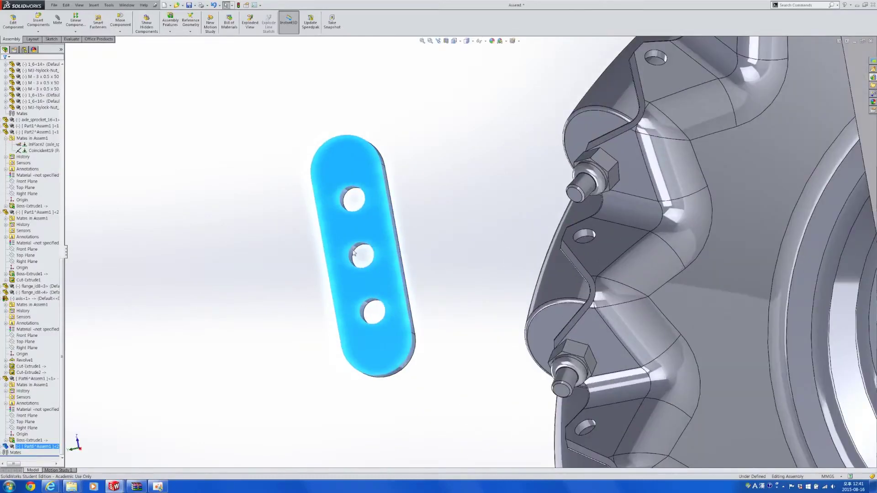
# - Add a coincident mate between the far channel's outer face and the copied plate's flat face
pyautogui.scroll(5, 433, 284)
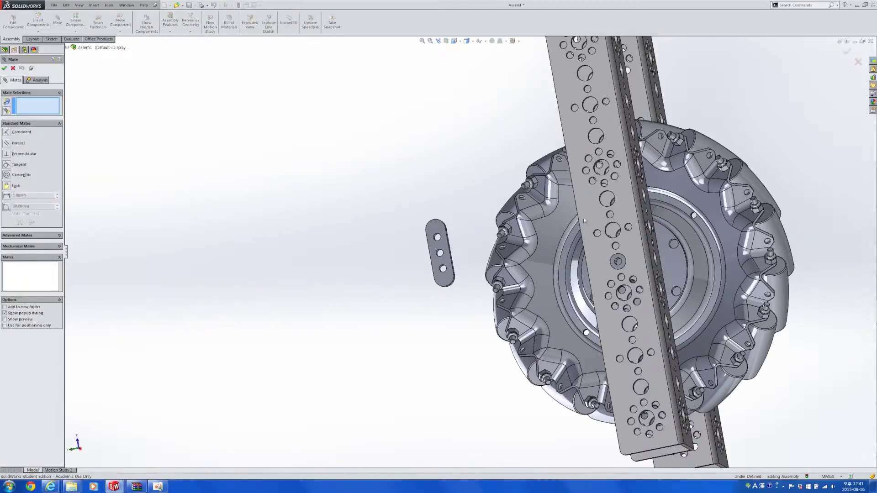
pyautogui.click(583, 221)
pyautogui.moveTo(585, 222); pyautogui.dragTo(599, 222, button='middle')
pyautogui.scroll(-5, 600, 222)
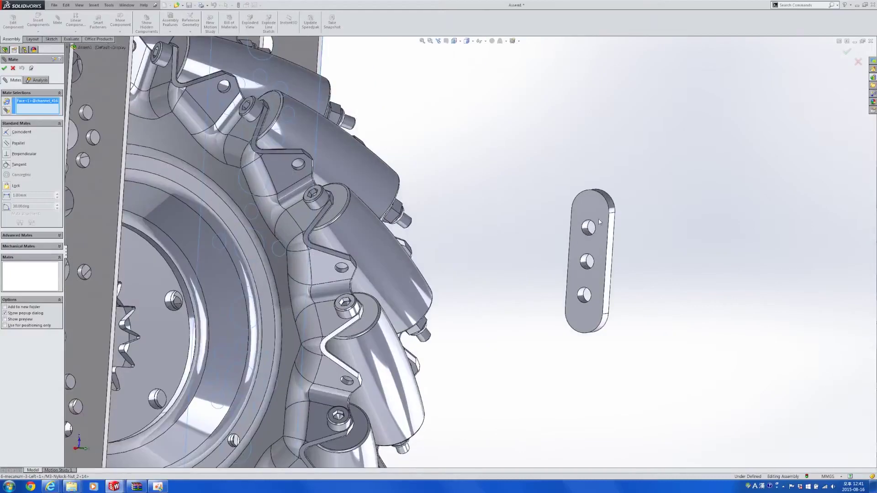
pyautogui.click(599, 223)
pyautogui.click(601, 233)
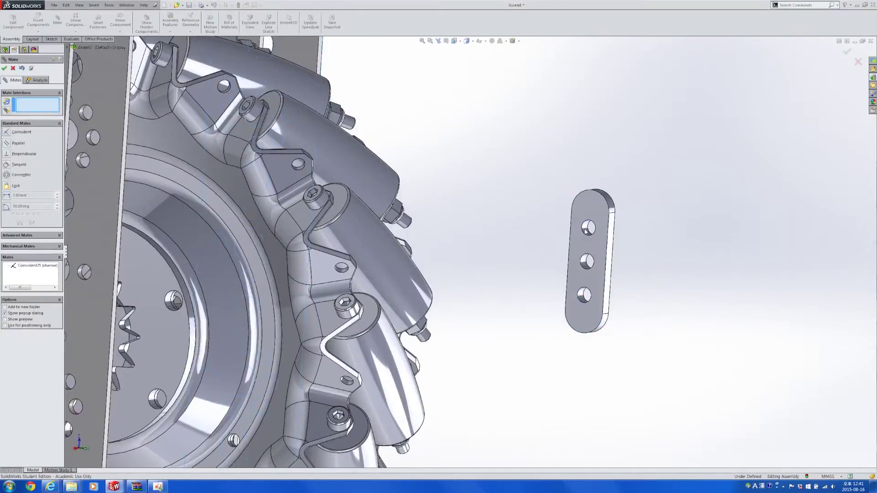
# - Add a concentric mate between the copied plate's end hole and the small channel hole just above the axis
pyautogui.click(586, 232)
pyautogui.scroll(4, 594, 247)
pyautogui.moveTo(595, 249); pyautogui.dragTo(489, 253, button='middle')
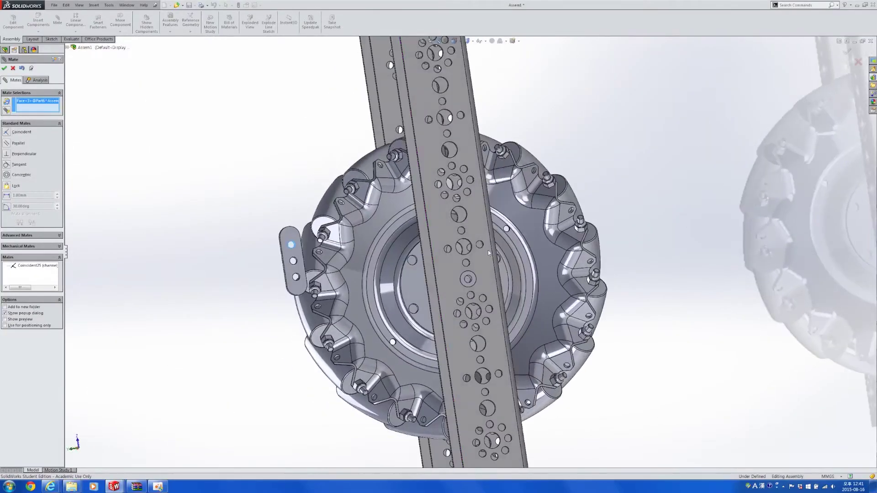
pyautogui.scroll(-3, 489, 253)
pyautogui.scroll(-6, 463, 274)
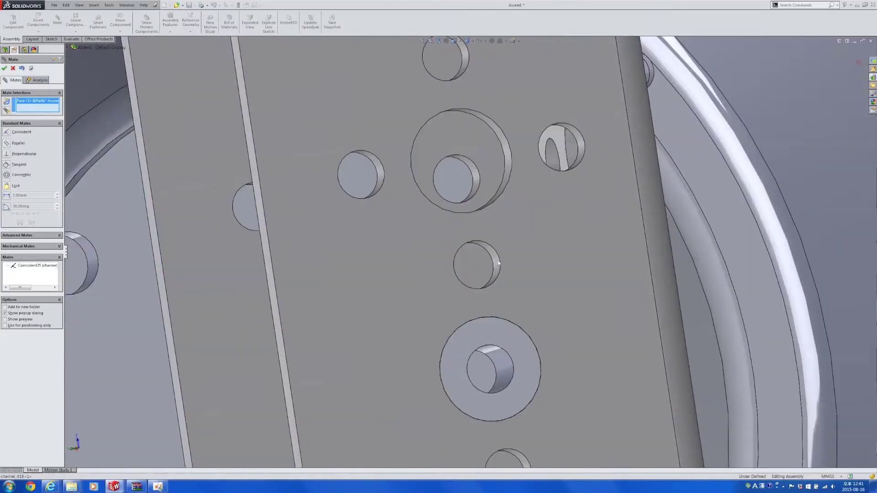
pyautogui.click(502, 271)
pyautogui.press('Return')
pyautogui.scroll(5, 457, 288)
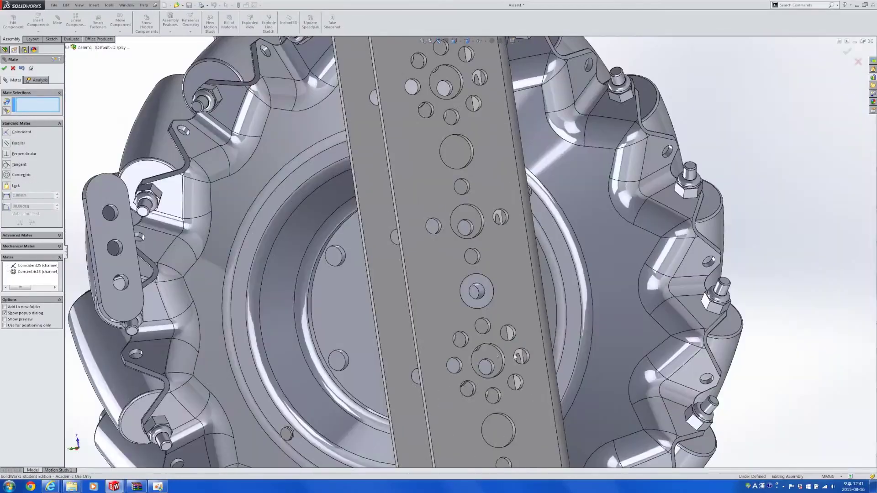
# - Mate the copied plate's other end hole concentric with the small channel hole just below the axis and finish mating
pyautogui.scroll(-5, 456, 290)
pyautogui.click(460, 258)
pyautogui.scroll(6, 460, 257)
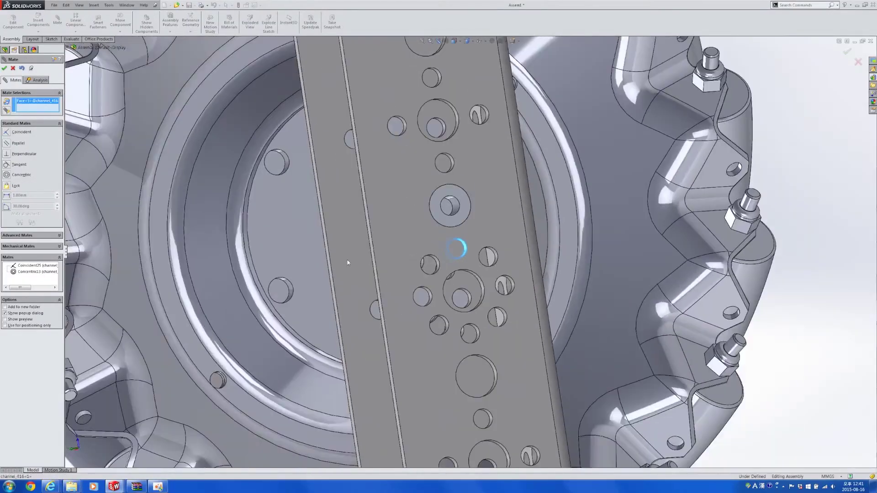
pyautogui.scroll(-6, 308, 227)
pyautogui.click(332, 222)
pyautogui.press('Return')
pyautogui.press('Return')
pyautogui.press('Return')
# - Examine the wheel, sprocket and axis between the two channels with retaining plates on both outer sides
pyautogui.scroll(7, 646, 227)
pyautogui.moveTo(647, 228); pyautogui.dragTo(523, 260, button='middle')
pyautogui.moveTo(459, 220); pyautogui.dragTo(446, 272)
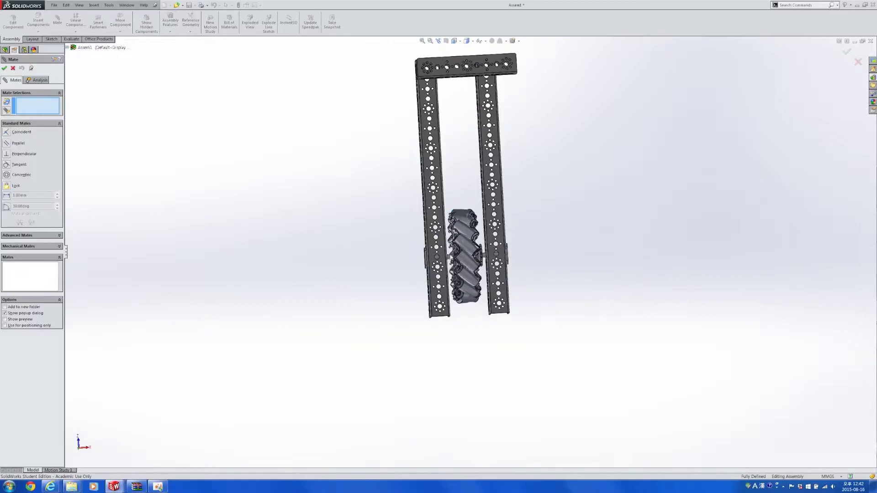
pyautogui.scroll(-10, 446, 272)
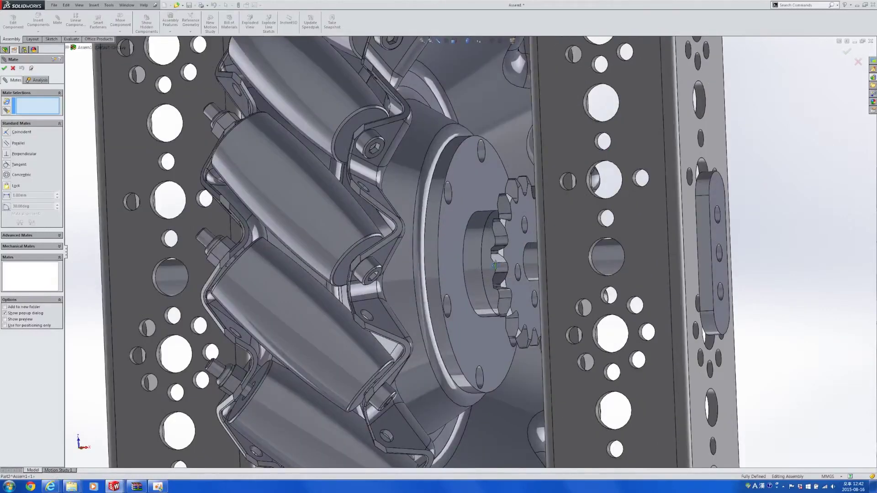
pyautogui.moveTo(495, 265)
pyautogui.mouseDown(button='middle')
pyautogui.moveTo(553, 262)
pyautogui.moveTo(571, 277)
pyautogui.moveTo(497, 262)
pyautogui.mouseUp(button='middle')
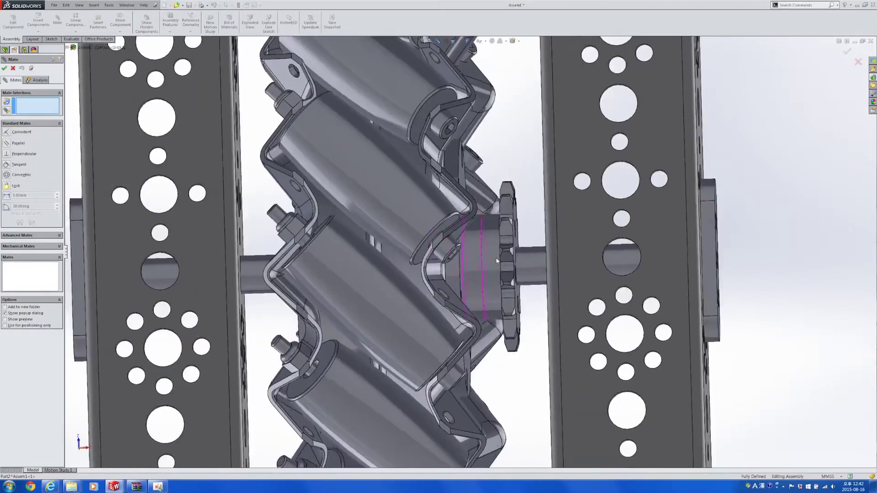
# - Finish mating the retaining plates
pyautogui.scroll(8, 497, 261)
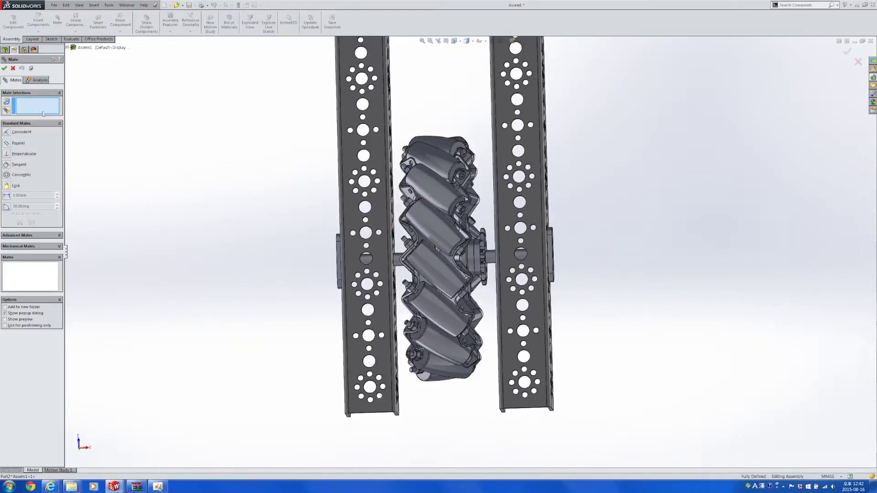
pyautogui.click(5, 68)
pyautogui.scroll(3, 460, 256)
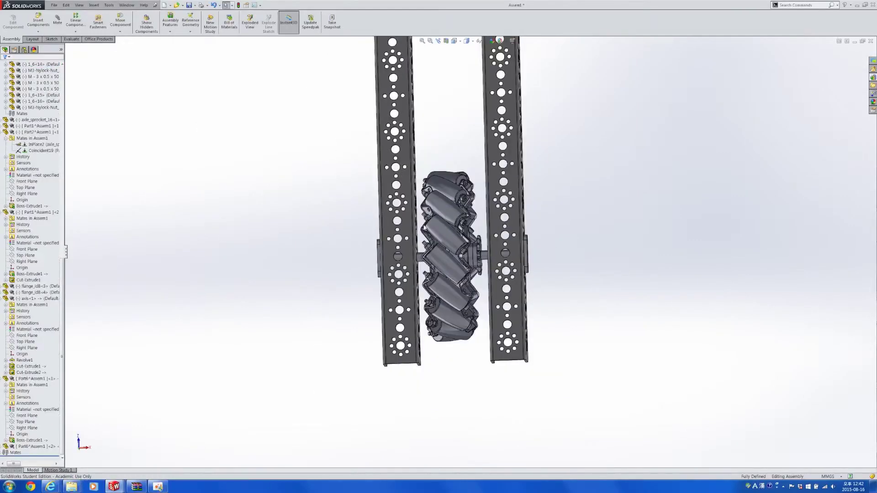
# - Place a copy of the outer retaining plate beside the channels, then try a sprocket copy and undo it
pyautogui.scroll(-5, 527, 268)
pyautogui.scroll(-3, 527, 269)
pyautogui.scroll(8, 531, 244)
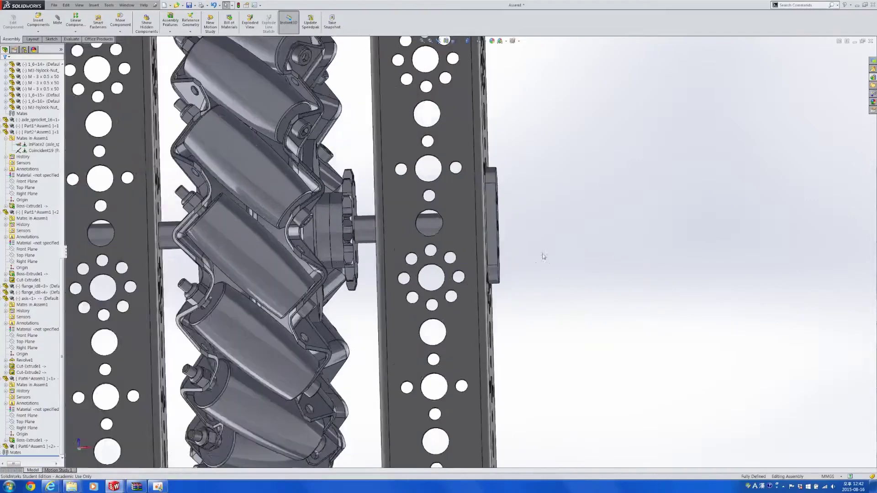
pyautogui.moveTo(470, 249); pyautogui.dragTo(555, 183)
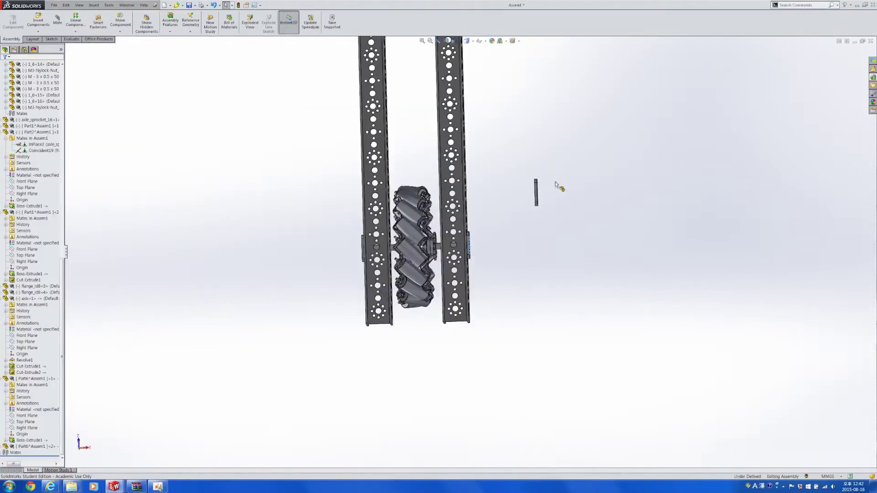
pyautogui.scroll(-1, 432, 247)
pyautogui.moveTo(433, 247); pyautogui.dragTo(592, 221)
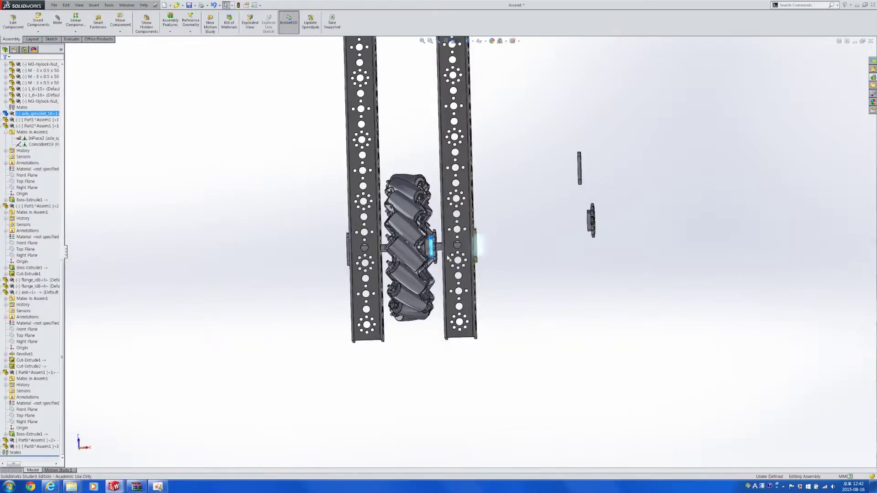
pyautogui.hotkey('ctrl', 'z')
# - Place copies of the small round spacer between wheel and sprocket and of the slotted retaining plate beside the channels
pyautogui.scroll(-2, 434, 251)
pyautogui.moveTo(426, 247); pyautogui.dragTo(618, 183)
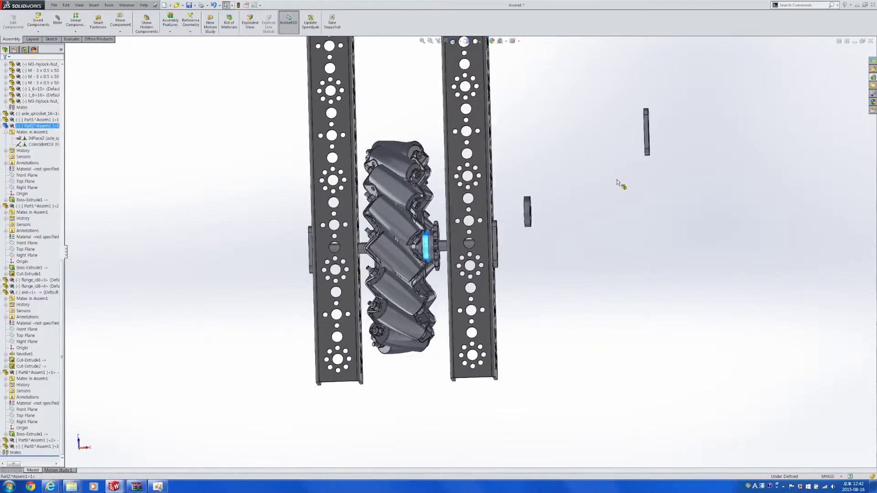
pyautogui.keyDown('ctrl'); pyautogui.moveTo(652, 140); pyautogui.dragTo(619, 135); pyautogui.keyUp('ctrl')
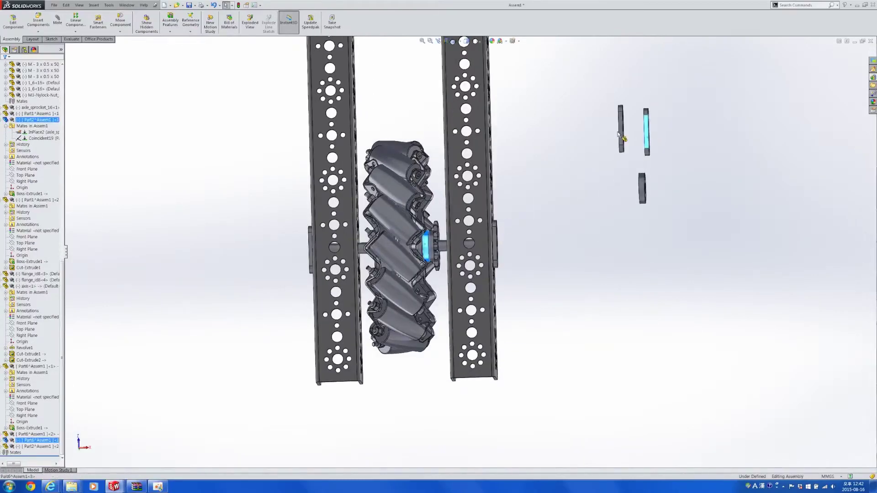
# - Place two copies of the large round adapter plate and one copy of the axis beside the channels
pyautogui.scroll(-1, 422, 247)
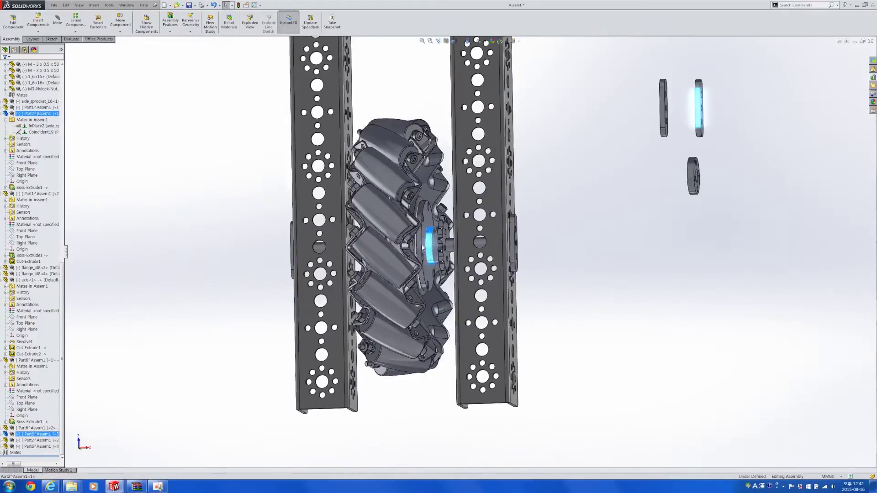
pyautogui.keyDown('ctrl'); pyautogui.moveTo(422, 247); pyautogui.dragTo(655, 251); pyautogui.keyUp('ctrl')
pyautogui.click(658, 263)
pyautogui.keyDown('ctrl'); pyautogui.moveTo(480, 242); pyautogui.dragTo(726, 335); pyautogui.keyUp('ctrl')
# - Spread out the copied adapter plate, retaining plate and axis so every custom part stands separately beside the wheel
pyautogui.moveTo(722, 301); pyautogui.dragTo(697, 256, button='middle')
pyautogui.moveTo(698, 256); pyautogui.dragTo(749, 258)
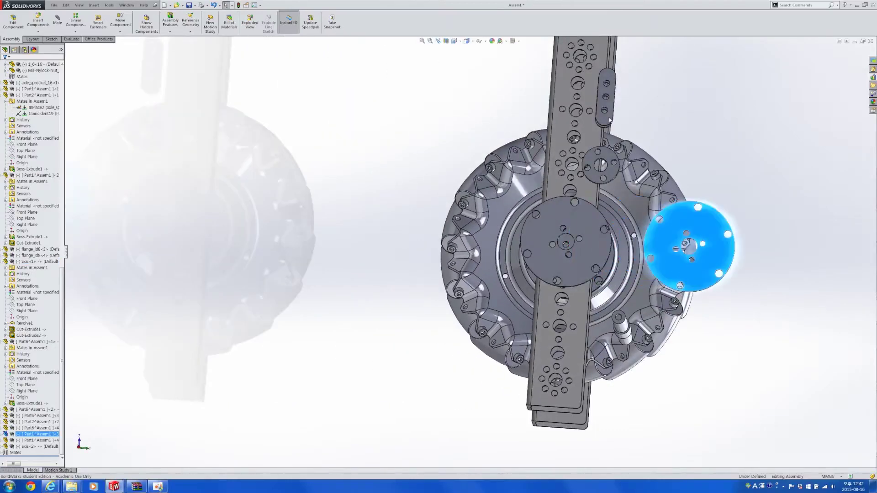
pyautogui.moveTo(605, 111); pyautogui.dragTo(670, 119)
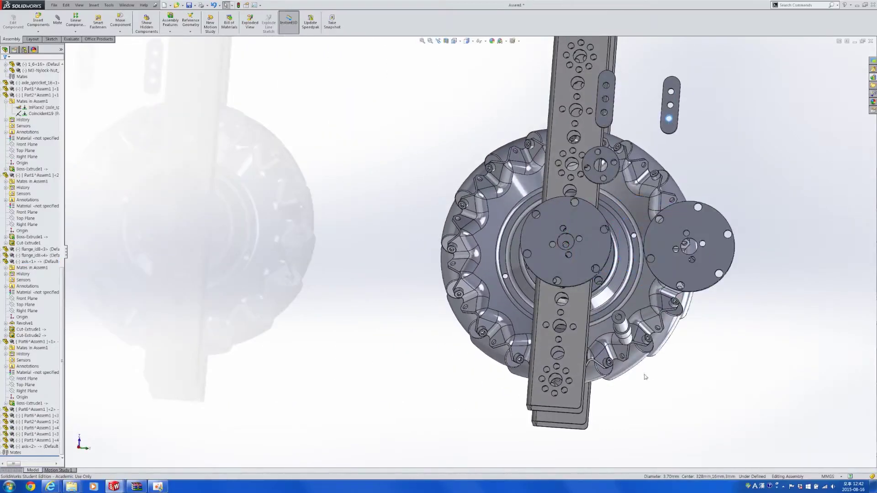
pyautogui.moveTo(623, 322); pyautogui.dragTo(724, 139)
pyautogui.moveTo(716, 243); pyautogui.dragTo(772, 251, button='middle')
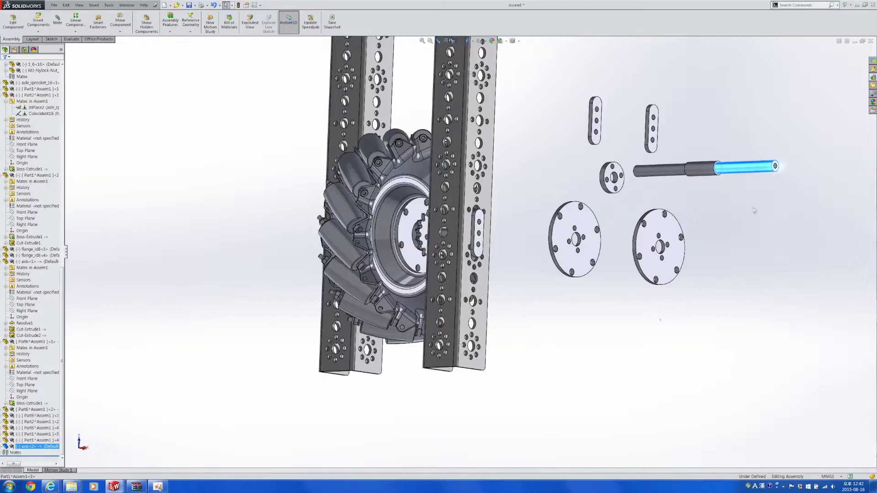
pyautogui.click(742, 222)
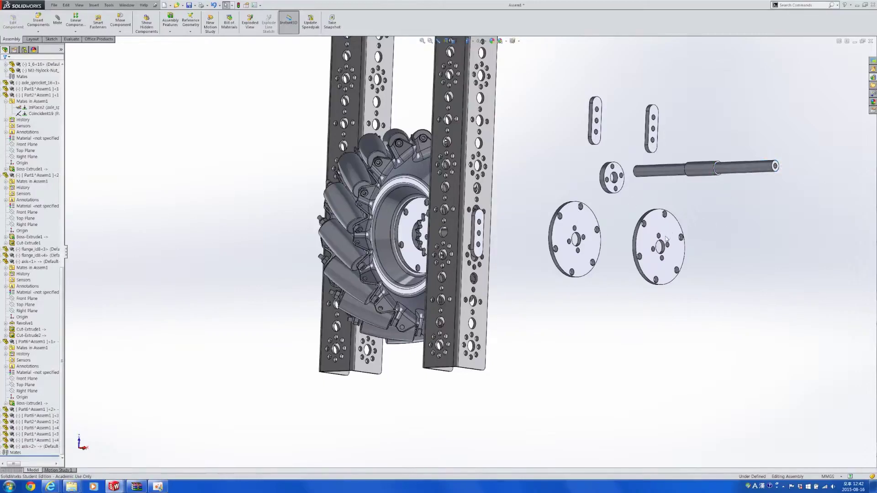
pyautogui.scroll(-2, 594, 305)
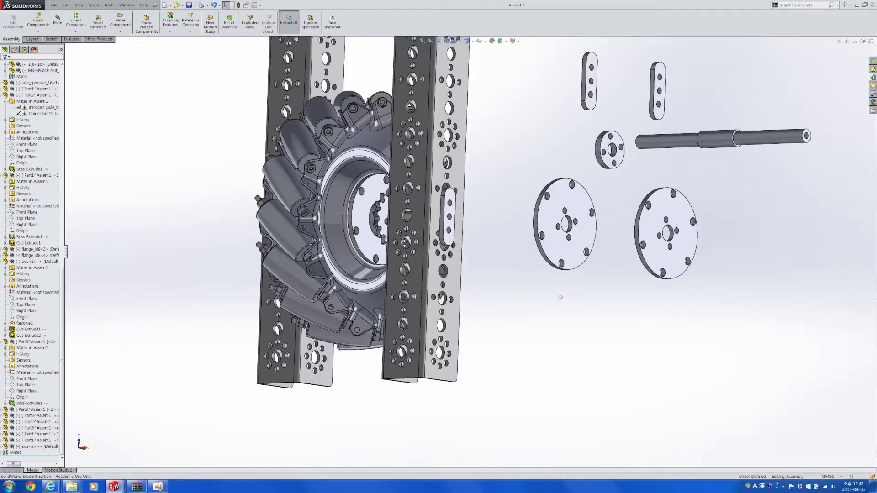
# - Browse the Wheels project folders and open Assem2 from the Video 2 Assembly folder
pyautogui.hotkey('alt', 'Tab')
pyautogui.click(398, 235)
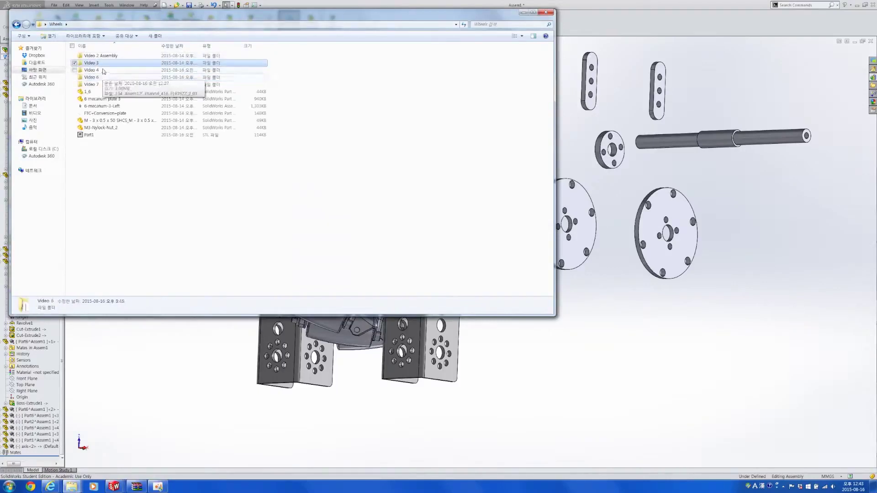
pyautogui.doubleClick(91, 63)
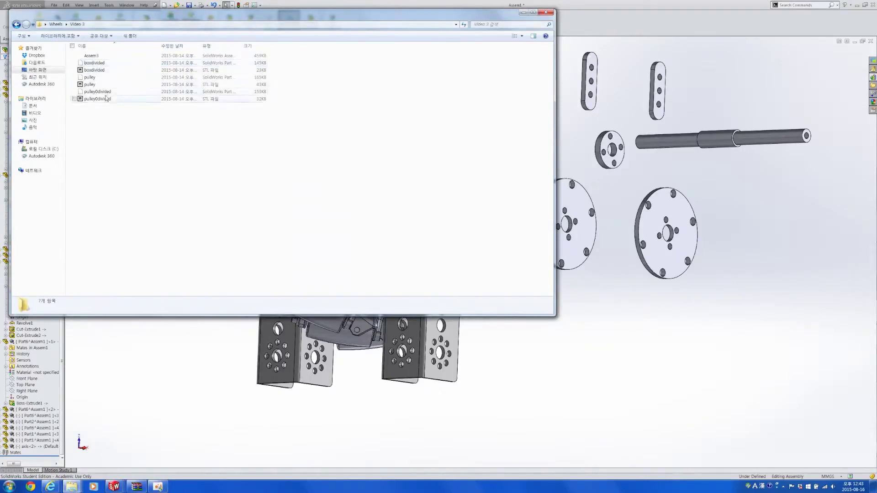
pyautogui.click(58, 25)
pyautogui.doubleClick(94, 70)
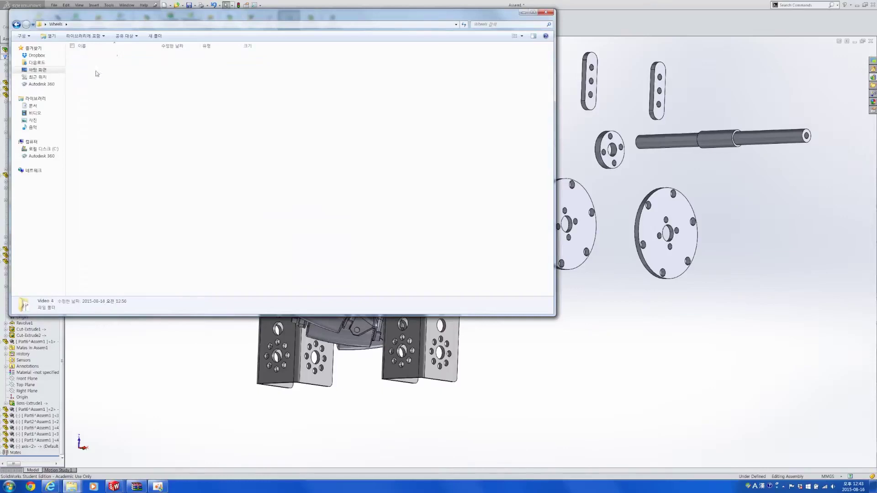
pyautogui.click(54, 25)
pyautogui.doubleClick(91, 57)
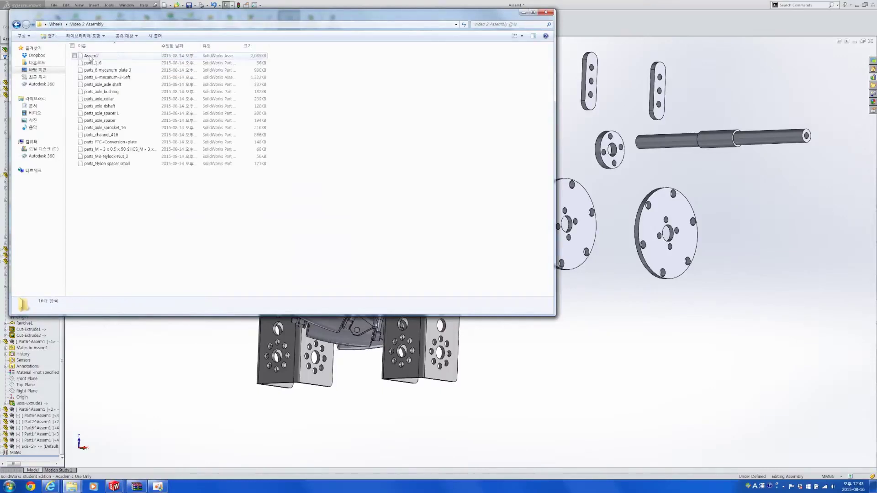
pyautogui.doubleClick(97, 57)
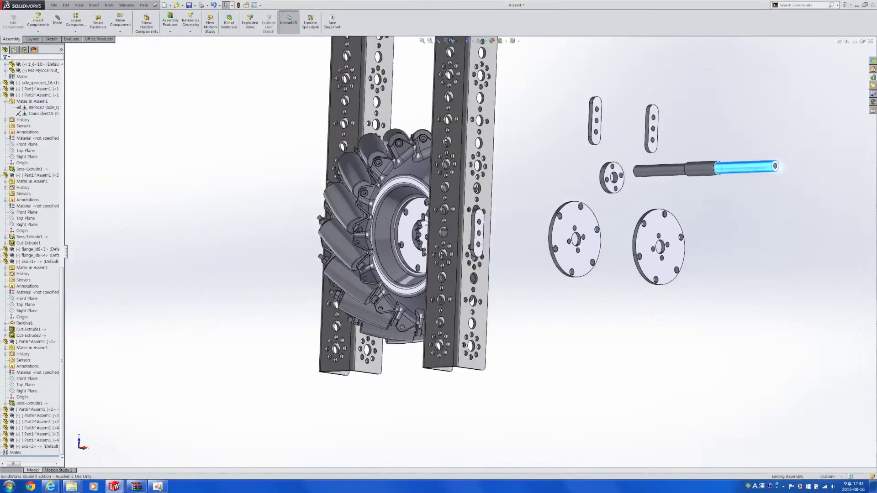
# - Examine the shaft, bushings, collar, sprocket and spacers that hold the wheel on the channel in Assem2
pyautogui.scroll(-8, 416, 274)
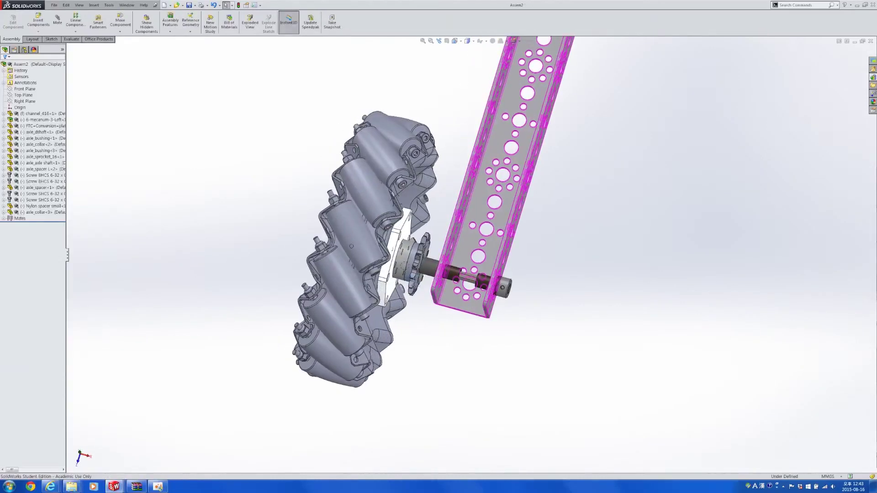
pyautogui.moveTo(477, 299); pyautogui.dragTo(561, 227, button='middle')
pyautogui.moveTo(379, 290); pyautogui.dragTo(412, 276)
pyautogui.scroll(-4, 580, 343)
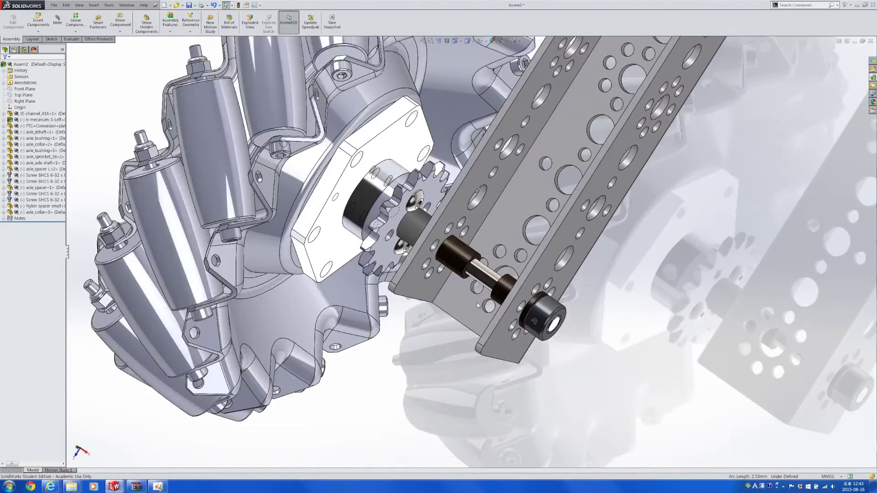
pyautogui.click(485, 274)
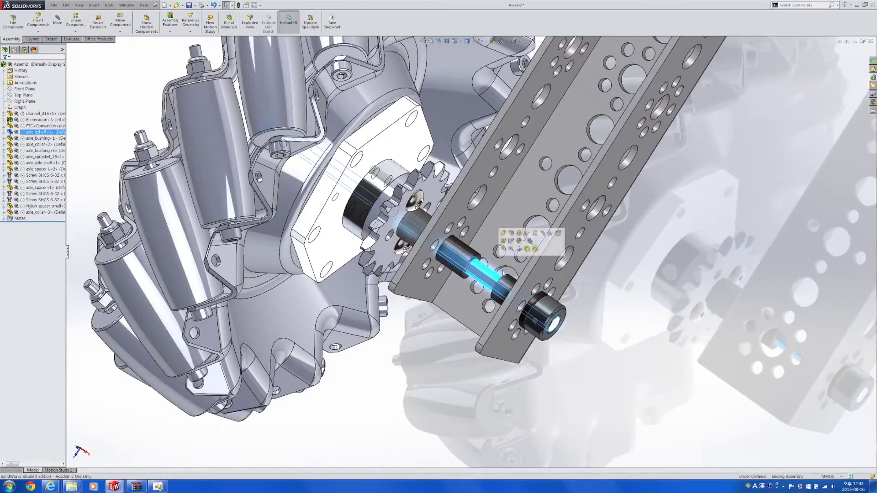
pyautogui.click(647, 355)
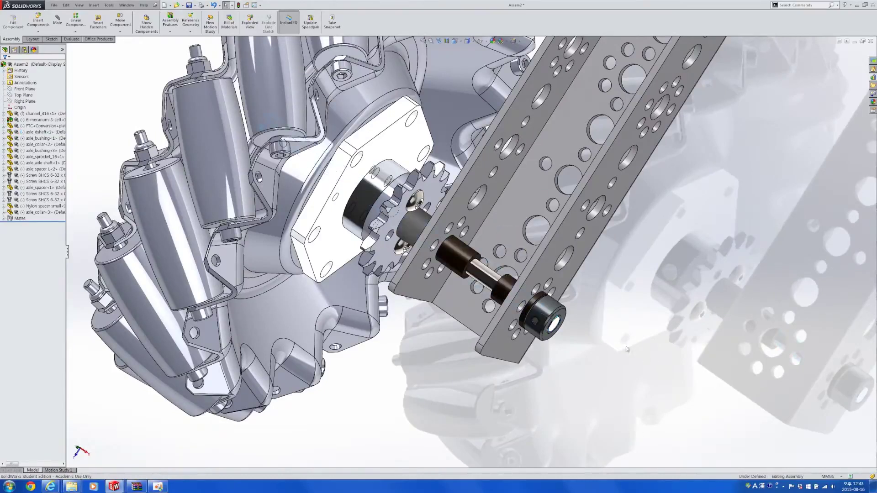
# - Return to Assem1 and examine the channel frame with the copied parts beside it
pyautogui.hotkey('ctrl', 's')
pyautogui.click(145, 106)
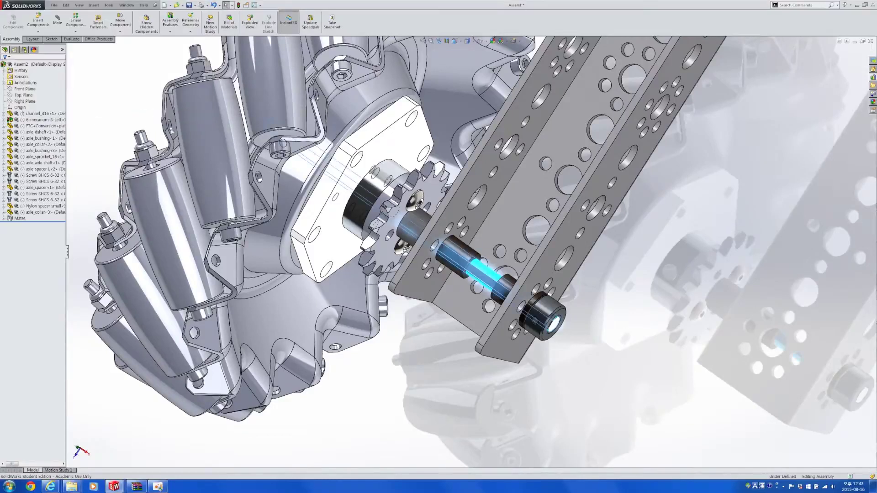
pyautogui.moveTo(519, 289); pyautogui.dragTo(542, 302, button='middle')
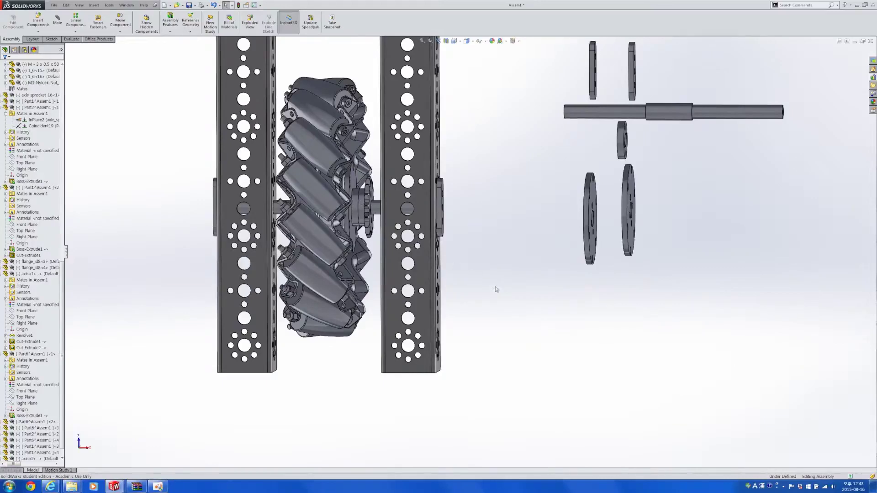
pyautogui.moveTo(491, 297); pyautogui.dragTo(519, 276, button='middle')
pyautogui.scroll(7, 560, 255)
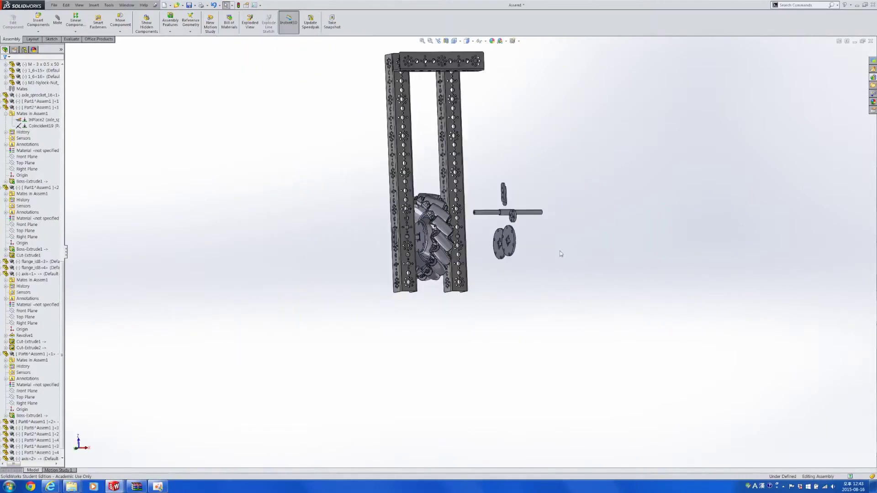
pyautogui.moveTo(534, 204); pyautogui.dragTo(507, 204, button='middle')
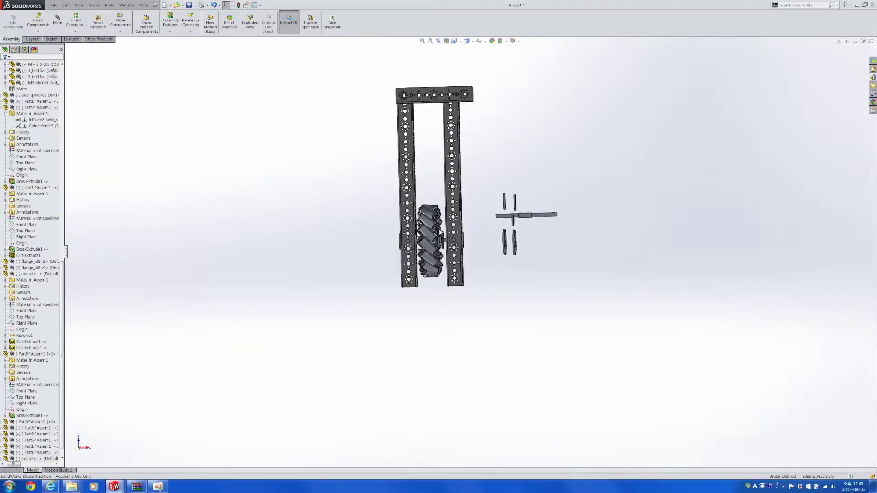
pyautogui.moveTo(428, 223); pyautogui.dragTo(471, 237)
pyautogui.click(527, 216)
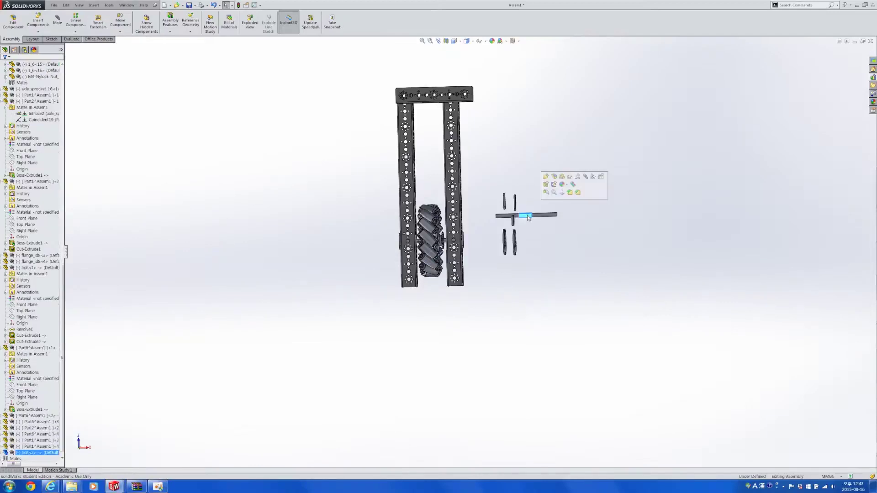
pyautogui.moveTo(554, 275); pyautogui.dragTo(499, 167)
pyautogui.click(563, 265)
pyautogui.moveTo(570, 287); pyautogui.dragTo(489, 183)
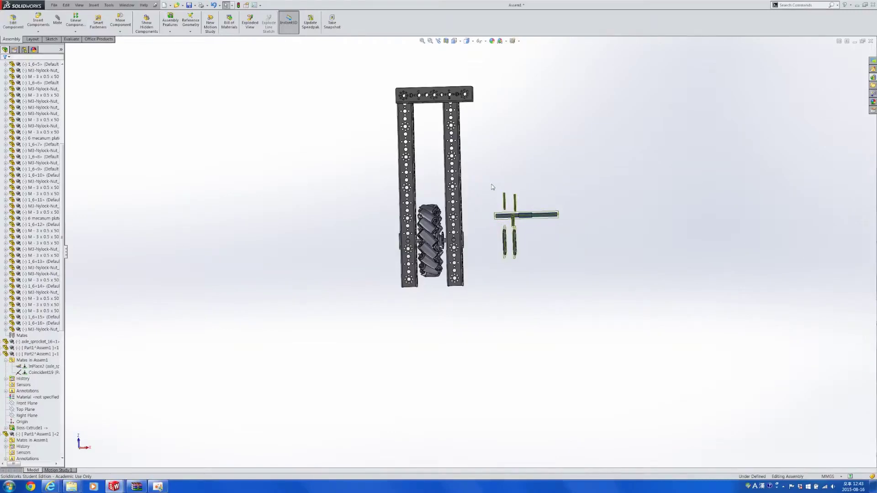
pyautogui.click(542, 240)
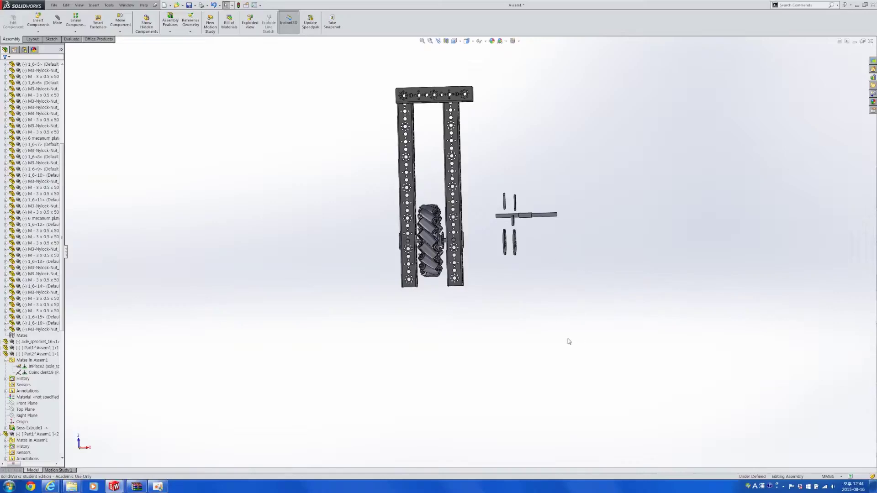
# - Delete all the copied parts beside the frame: axis, spacer, two retaining plates and two adapter plates
pyautogui.scroll(-2, 511, 201)
pyautogui.moveTo(574, 345); pyautogui.dragTo(428, 132)
pyautogui.click(607, 383)
pyautogui.moveTo(607, 383); pyautogui.dragTo(446, 137)
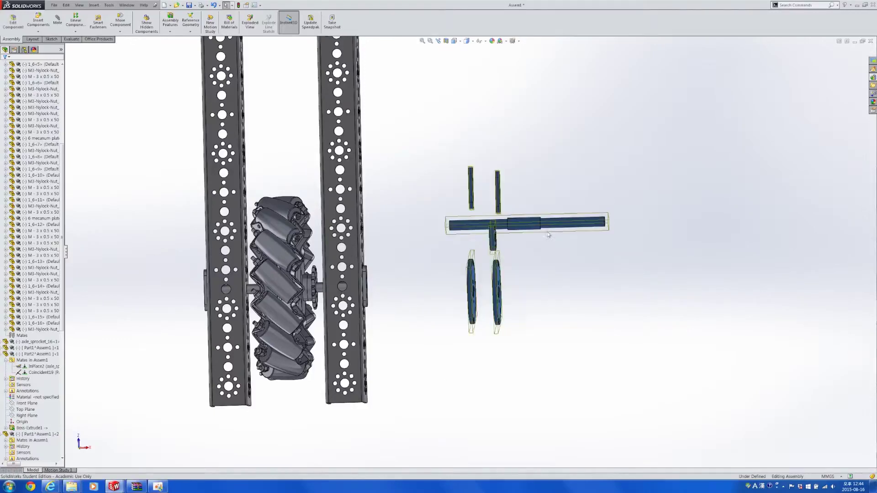
pyautogui.press('Delete')
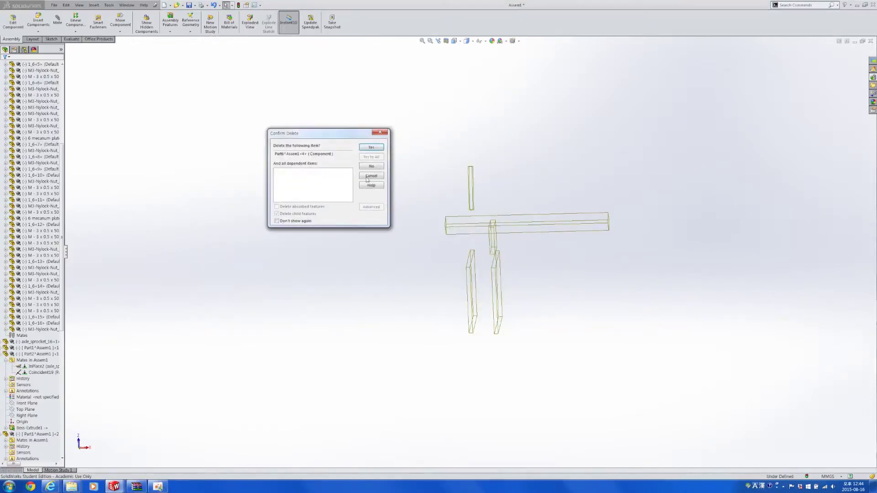
pyautogui.press('Return')
pyautogui.press('Return')
pyautogui.press('Return')
pyautogui.press('Return')
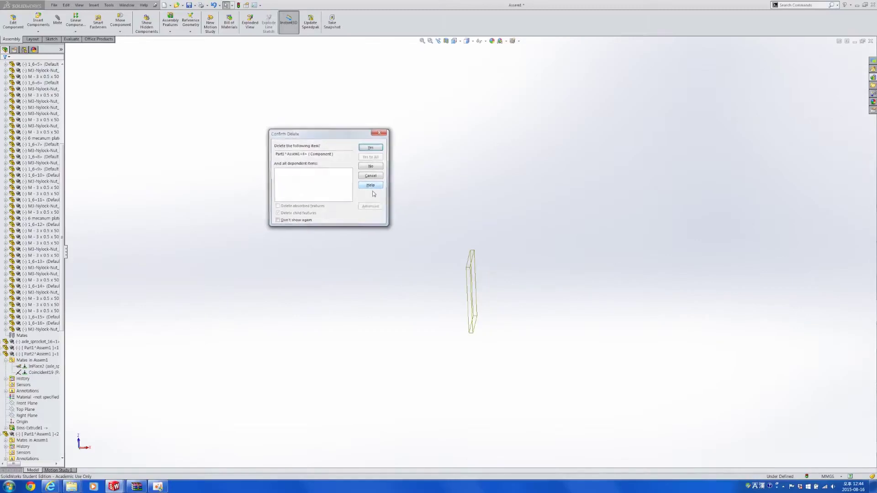
# - Locate the outer retaining plate in the feature tree and collapse the expanded component branches around it
pyautogui.scroll(-5, 457, 254)
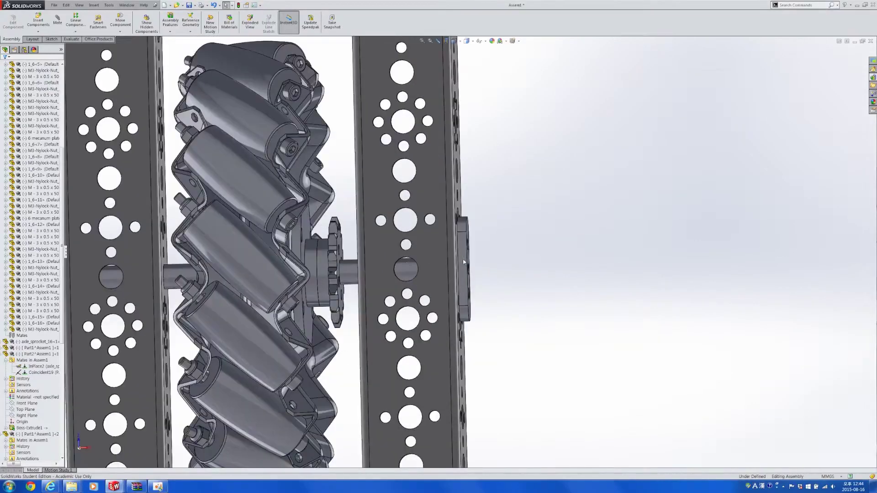
pyautogui.click(464, 262)
pyautogui.click(6, 212)
pyautogui.scroll(2, 19, 319)
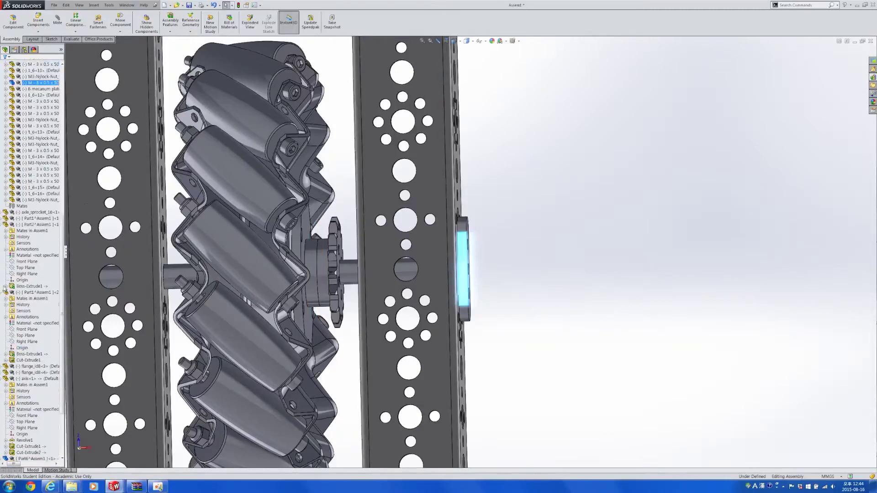
pyautogui.click(10, 464)
pyautogui.click(4, 243)
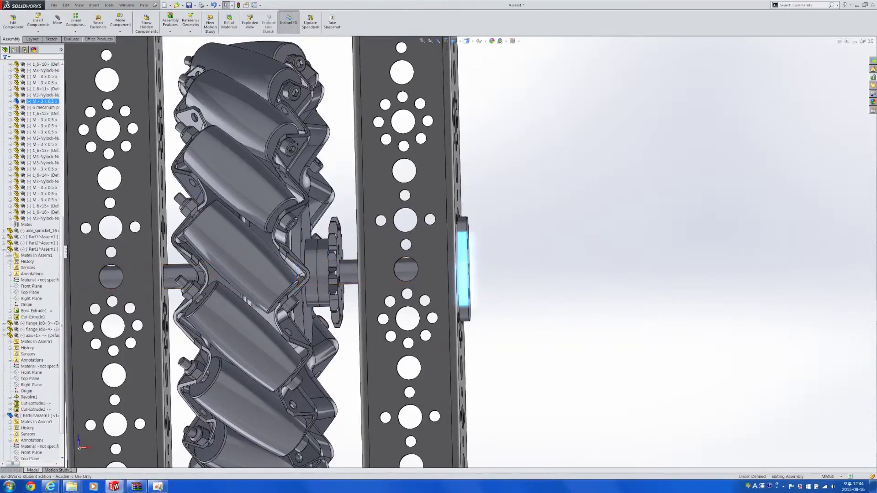
pyautogui.click(4, 249)
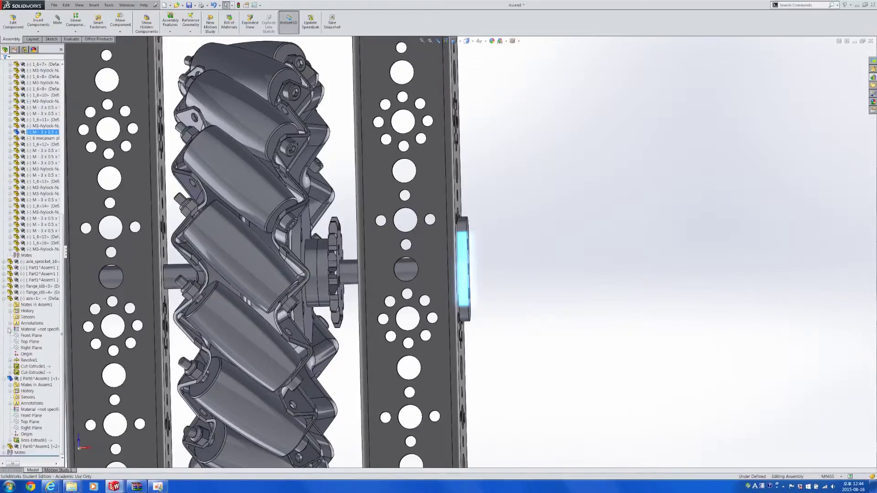
pyautogui.click(4, 298)
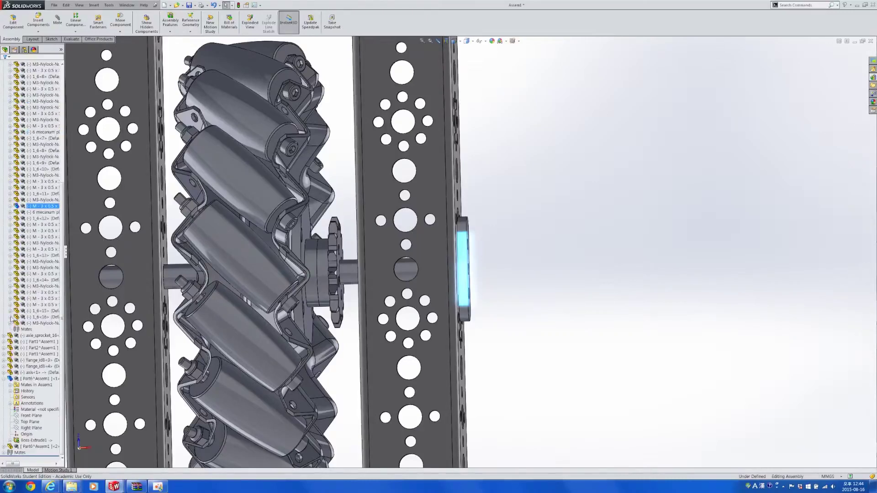
pyautogui.click(4, 379)
# - Save the virtual retaining plate Part6 to an external part file in the Wheels project folder
pyautogui.click(37, 441)
pyautogui.keyDown('ctrl'); pyautogui.click(41, 447); pyautogui.keyUp('ctrl')
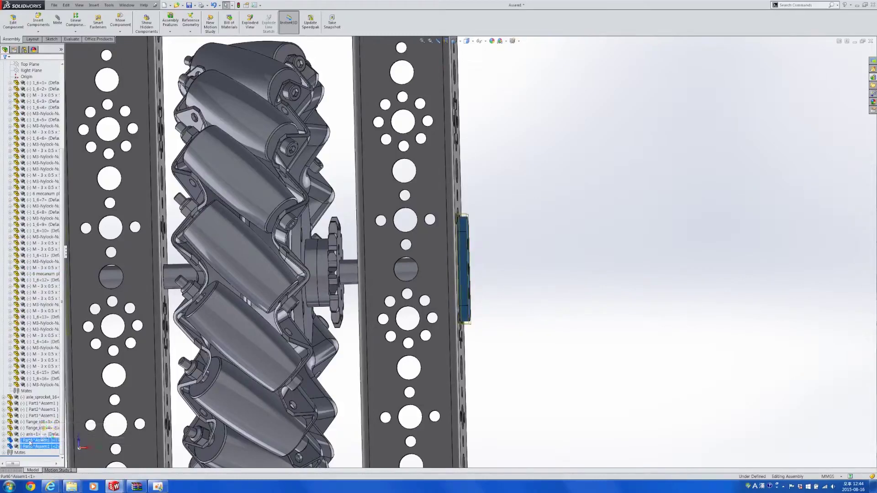
pyautogui.rightClick(34, 443)
pyautogui.click(453, 287)
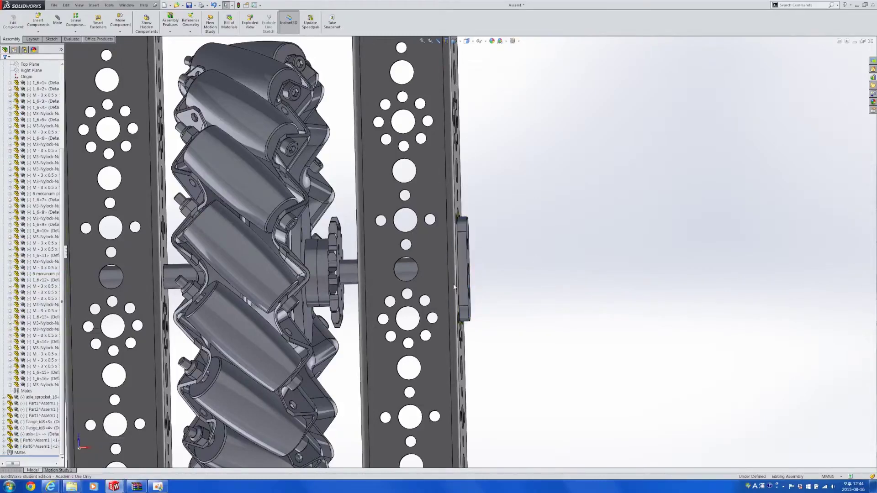
pyautogui.rightClick(41, 441)
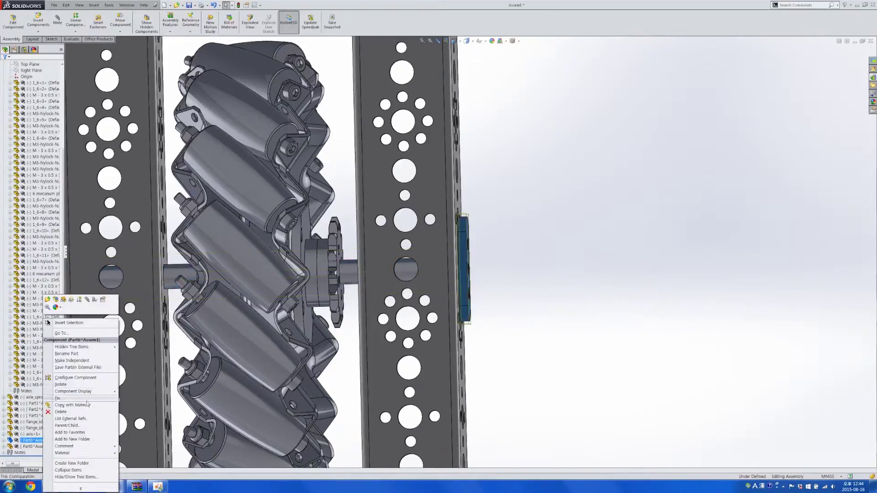
pyautogui.click(77, 367)
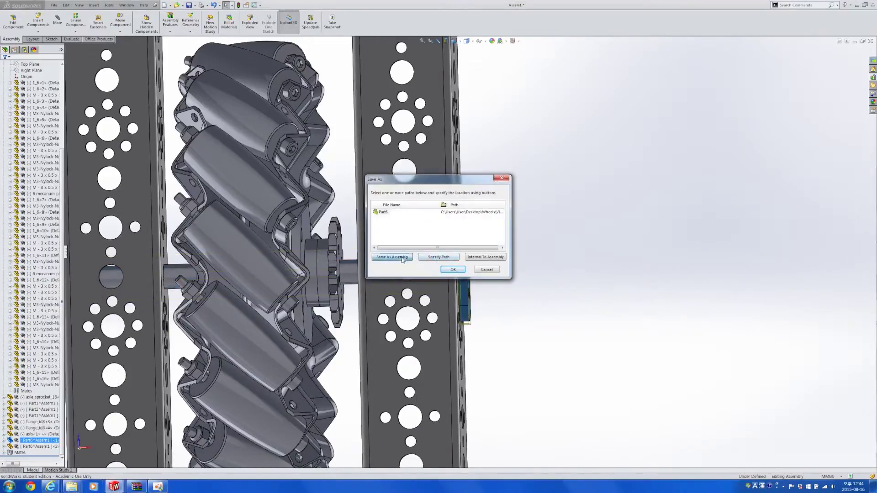
pyautogui.click(451, 269)
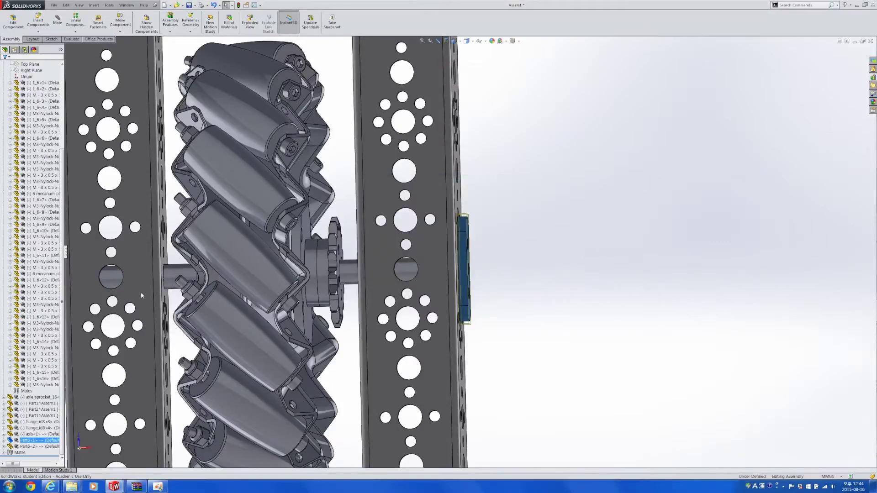
# - Save the spacer between the wheel plate and sprocket, Part2, to an external part file
pyautogui.click(313, 266)
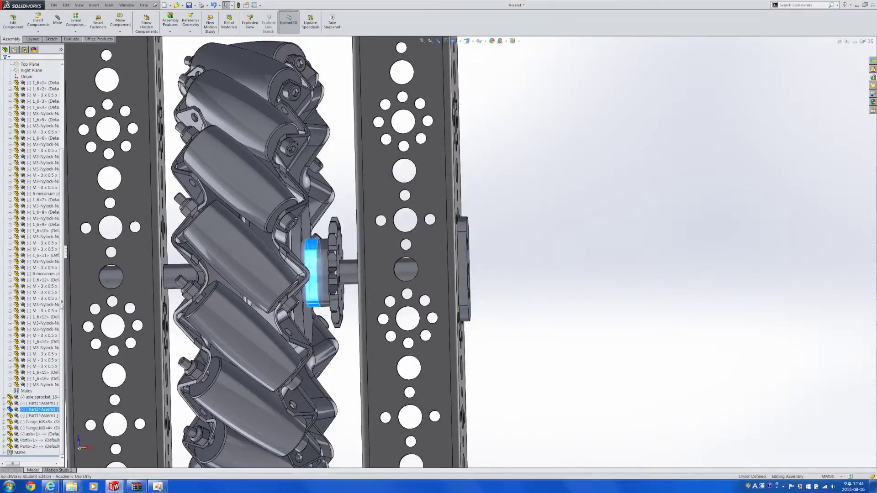
pyautogui.rightClick(48, 409)
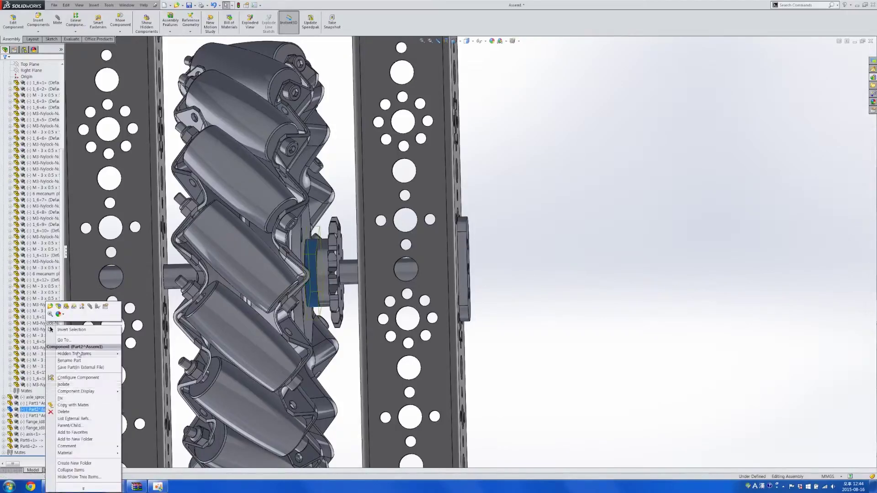
pyautogui.click(79, 368)
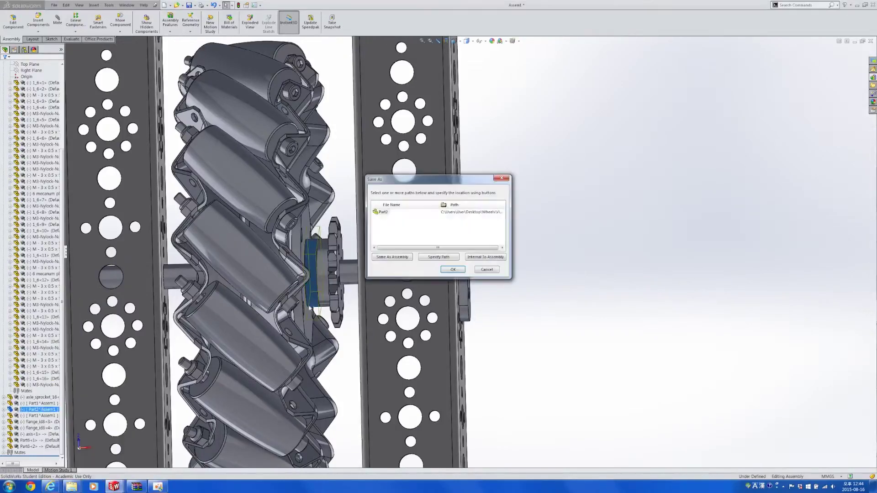
pyautogui.click(453, 270)
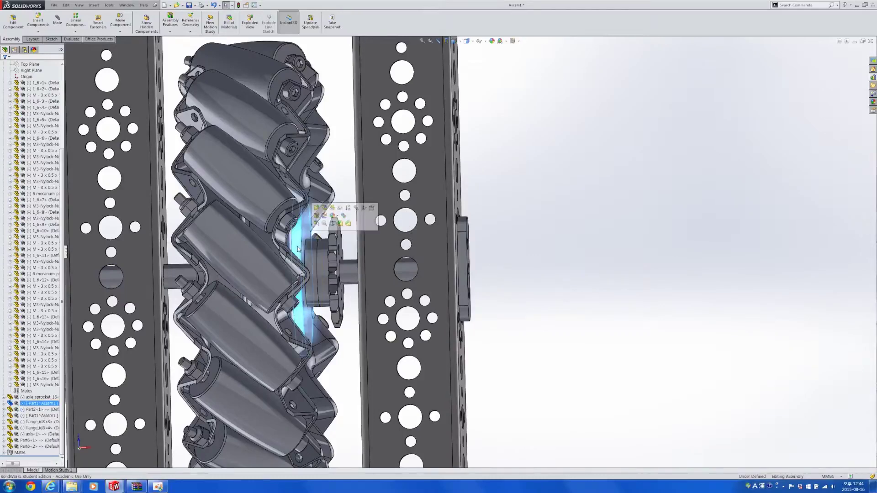
# - Save the large adapter plate on the wheel's side, Part1, to an external part file
pyautogui.rightClick(34, 405)
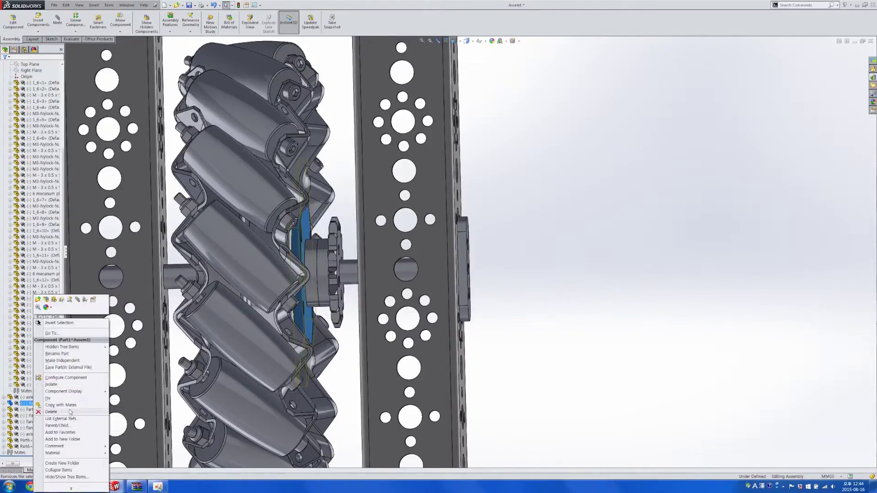
pyautogui.click(75, 362)
pyautogui.click(453, 270)
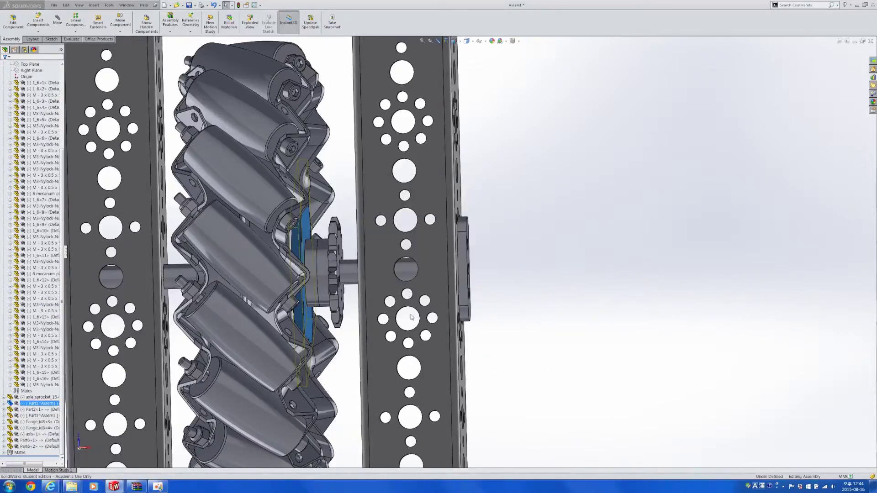
pyautogui.scroll(1, 447, 323)
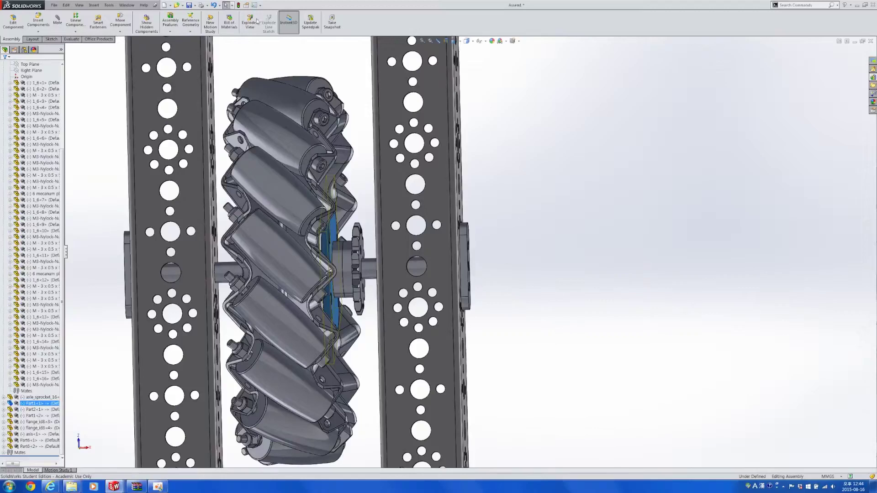
# - Create a new assembly and insert the saved Part1, Part2 and Part6 side by side
pyautogui.hotkey('ctrl', 'n')
pyautogui.click(161, 128)
pyautogui.doubleClick(158, 130)
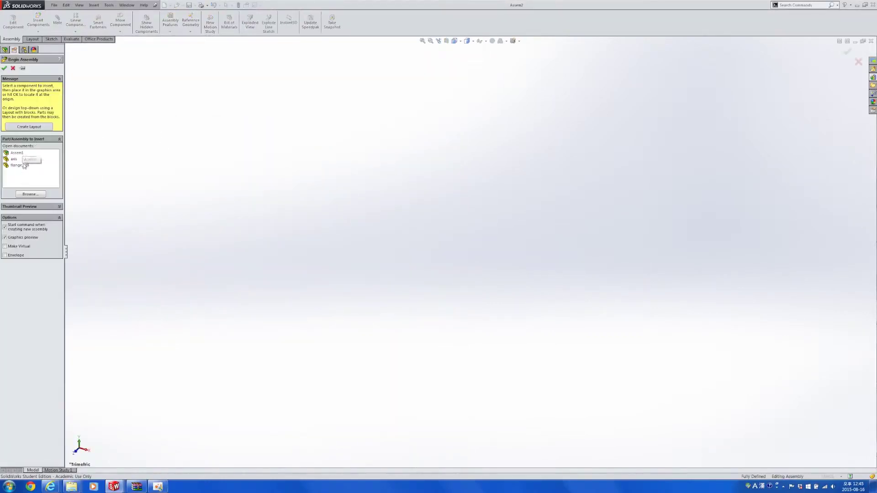
pyautogui.click(31, 194)
pyautogui.moveTo(326, 177); pyautogui.dragTo(314, 142)
pyautogui.press('Return')
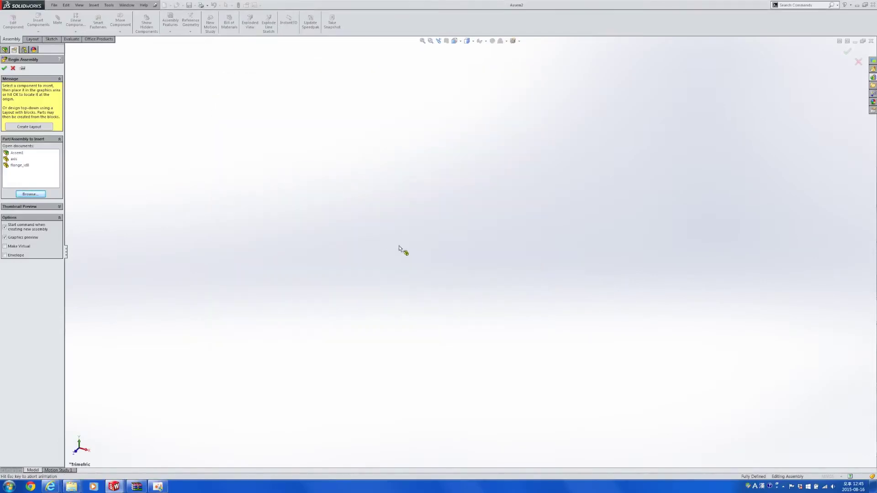
pyautogui.click(423, 251)
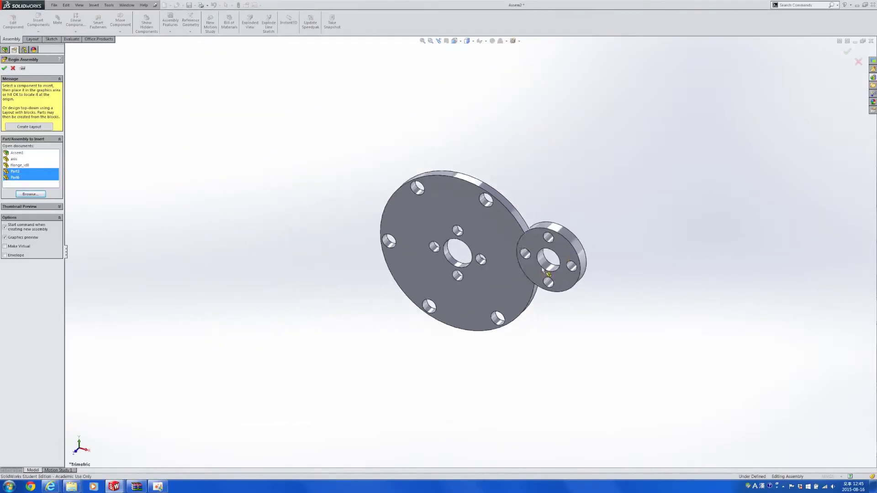
pyautogui.click(595, 264)
pyautogui.click(618, 346)
# - Examine the centre bore, shallow recess and small holes of the large adapter plate from both sides
pyautogui.scroll(1, 638, 262)
pyautogui.moveTo(638, 262); pyautogui.dragTo(475, 237, button='middle')
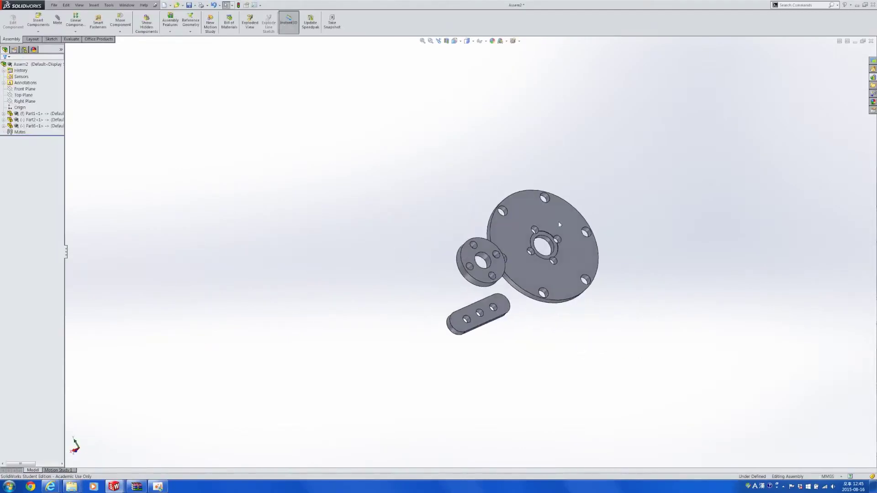
pyautogui.scroll(-7, 564, 228)
pyautogui.scroll(-10, 488, 288)
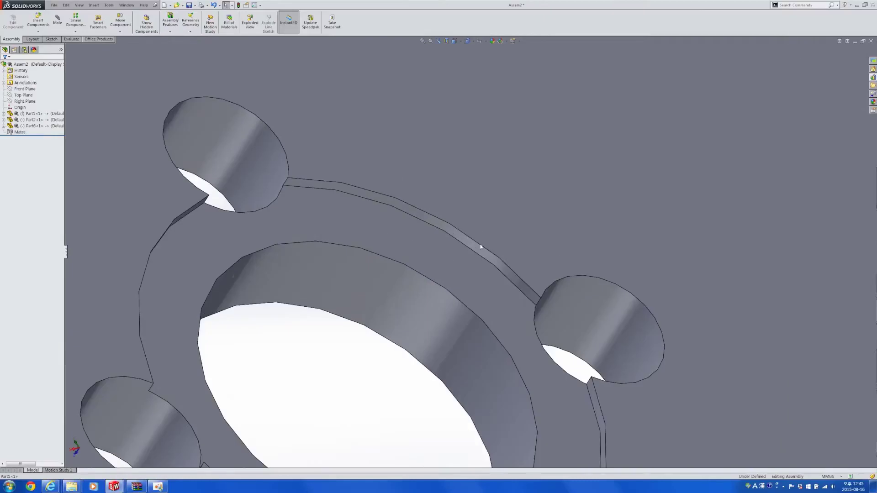
pyautogui.scroll(12, 484, 264)
pyautogui.click(500, 289)
pyautogui.moveTo(499, 290); pyautogui.dragTo(455, 275, button='middle')
pyautogui.scroll(3, 355, 418)
pyautogui.click(263, 242)
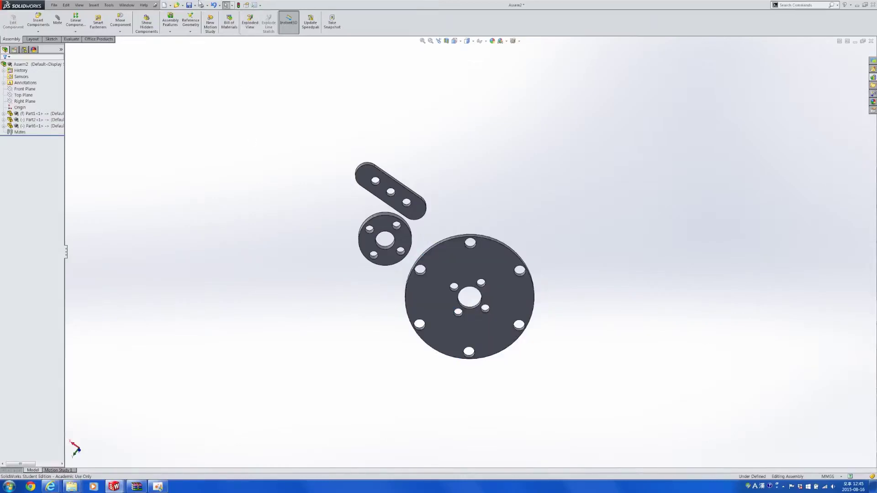
pyautogui.click(57, 19)
pyautogui.click(402, 237)
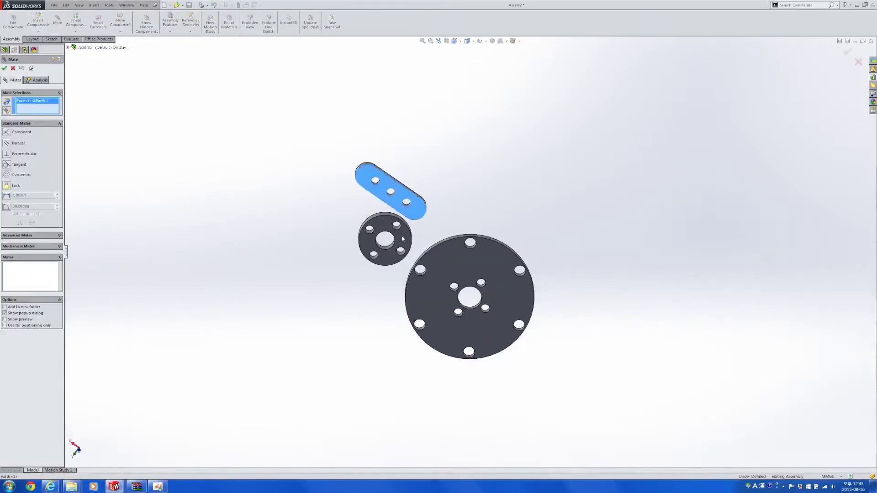
pyautogui.click(402, 242)
pyautogui.click(398, 255)
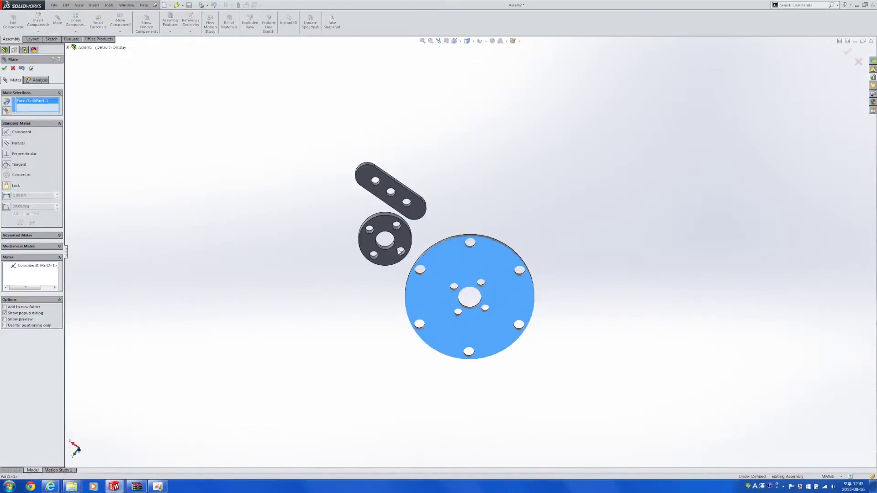
pyautogui.click(404, 242)
pyautogui.click(407, 239)
pyautogui.moveTo(418, 157); pyautogui.dragTo(354, 297, button='middle')
pyautogui.press('Escape')
# - Face the flat sides of the parts and move the retaining plate directly beneath the round spacer
pyautogui.moveTo(215, 208); pyautogui.dragTo(160, 286, button='middle')
pyautogui.moveTo(413, 260); pyautogui.dragTo(386, 324, button='middle')
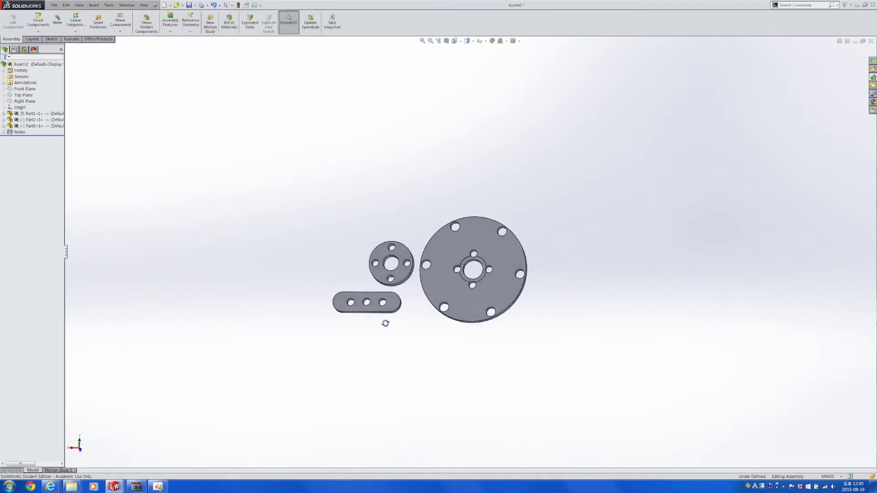
pyautogui.moveTo(383, 303); pyautogui.dragTo(407, 315)
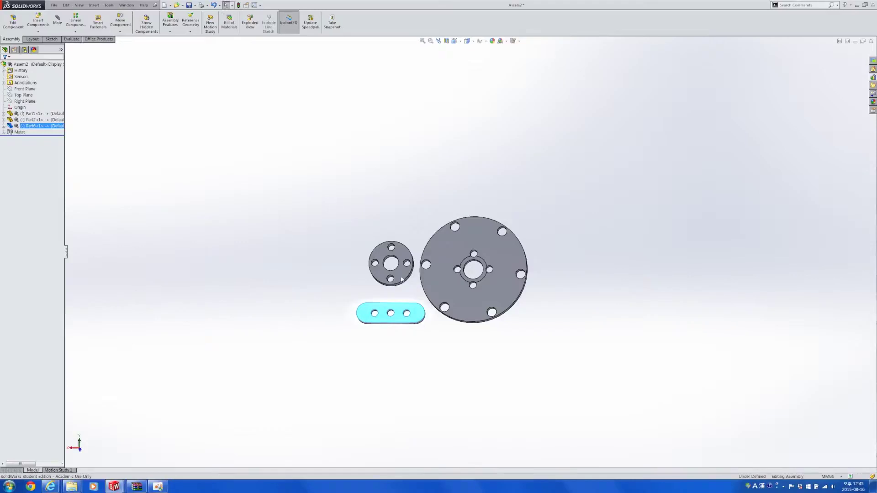
pyautogui.moveTo(401, 279); pyautogui.dragTo(402, 282)
# - Place three copies of the large adapter plate around the original in a two-by-two layout
pyautogui.keyDown('ctrl'); pyautogui.moveTo(483, 295); pyautogui.dragTo(616, 252); pyautogui.keyUp('ctrl')
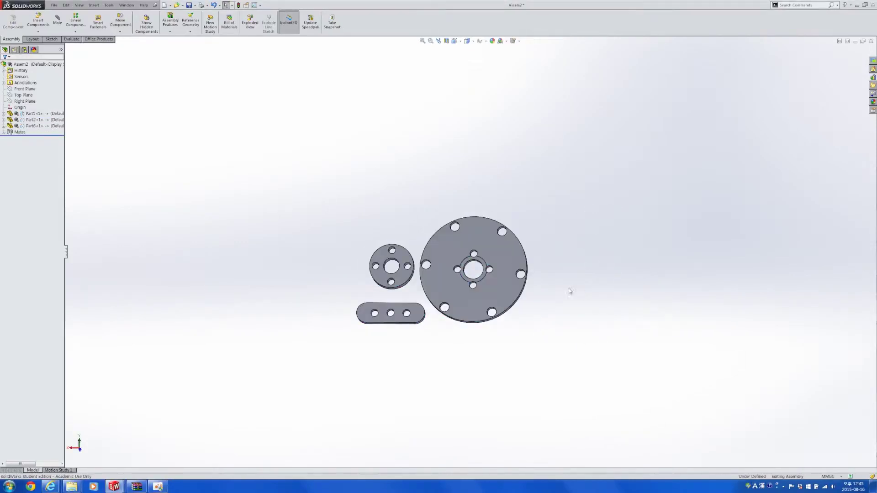
pyautogui.keyDown('ctrl'); pyautogui.moveTo(514, 261); pyautogui.dragTo(655, 253); pyautogui.keyUp('ctrl')
pyautogui.keyDown('ctrl'); pyautogui.moveTo(609, 283); pyautogui.dragTo(614, 410); pyautogui.keyUp('ctrl')
pyautogui.keyDown('ctrl'); pyautogui.moveTo(606, 389); pyautogui.dragTo(478, 398); pyautogui.keyUp('ctrl')
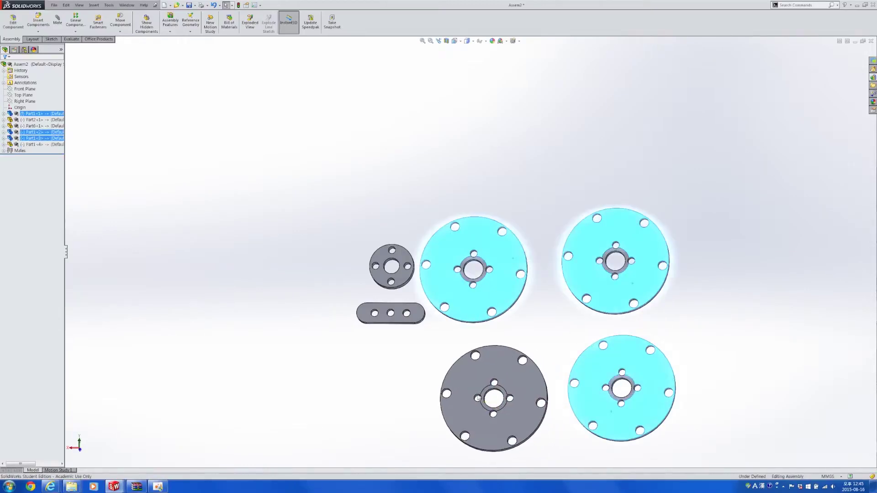
# - Undo the three copies of the large adapter plate
pyautogui.click(417, 395)
pyautogui.hotkey('ctrl', 'z')
pyautogui.hotkey('ctrl', 'z')
pyautogui.hotkey('ctrl', 'z')
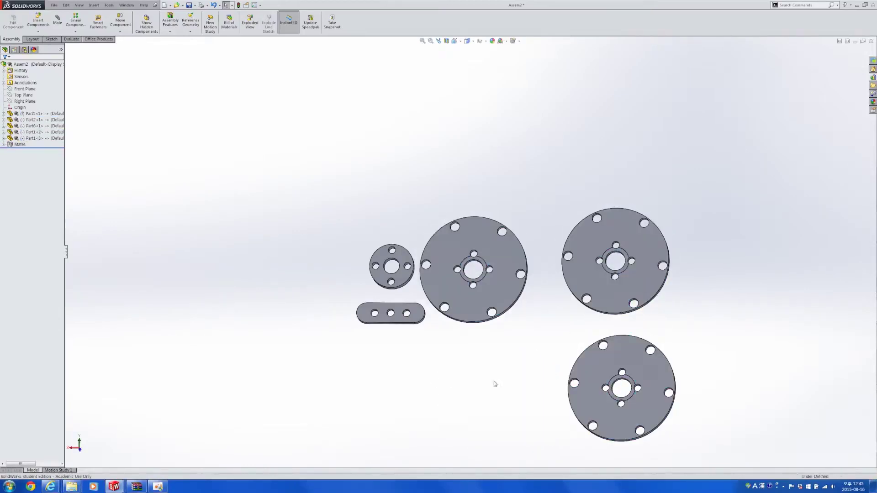
pyautogui.moveTo(271, 38); pyautogui.dragTo(267, 38)
pyautogui.click(264, 209)
# - Move the round spacer and the retaining plate up slightly so they sit compactly beside the large plate
pyautogui.moveTo(405, 268); pyautogui.dragTo(404, 258)
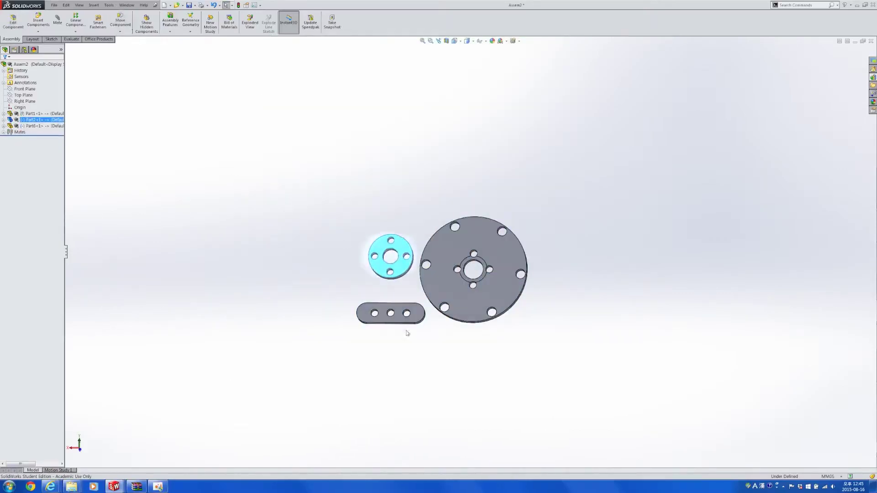
pyautogui.moveTo(407, 319); pyautogui.dragTo(402, 306)
pyautogui.click(432, 394)
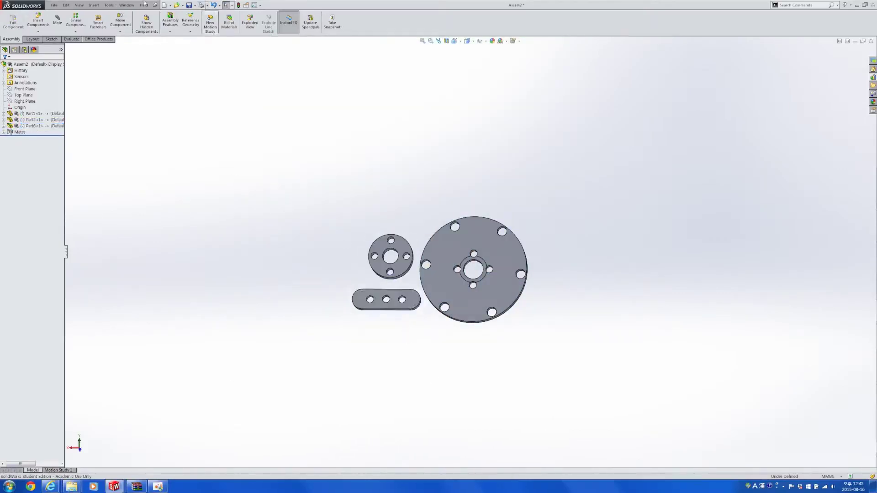
# - Save the flat layout assembly as a part file named Assem2 in the Video 7 folder
pyautogui.click(54, 5)
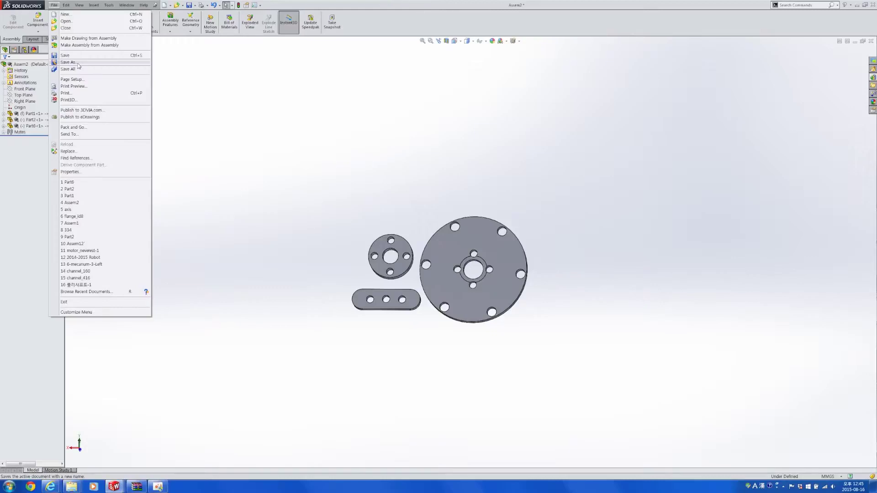
pyautogui.click(73, 62)
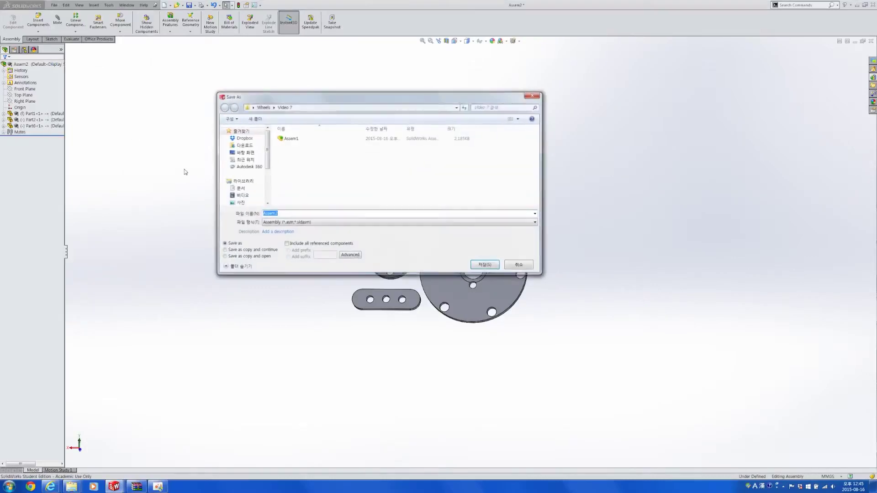
pyautogui.click(283, 223)
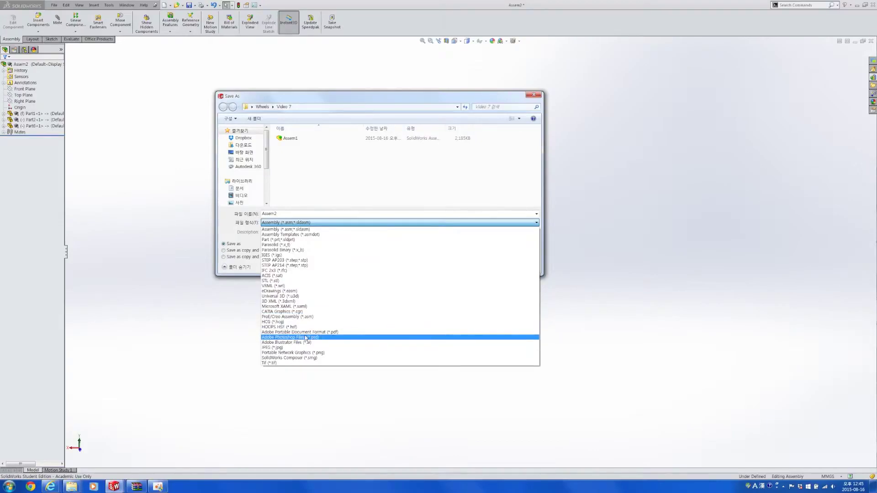
pyautogui.click(291, 240)
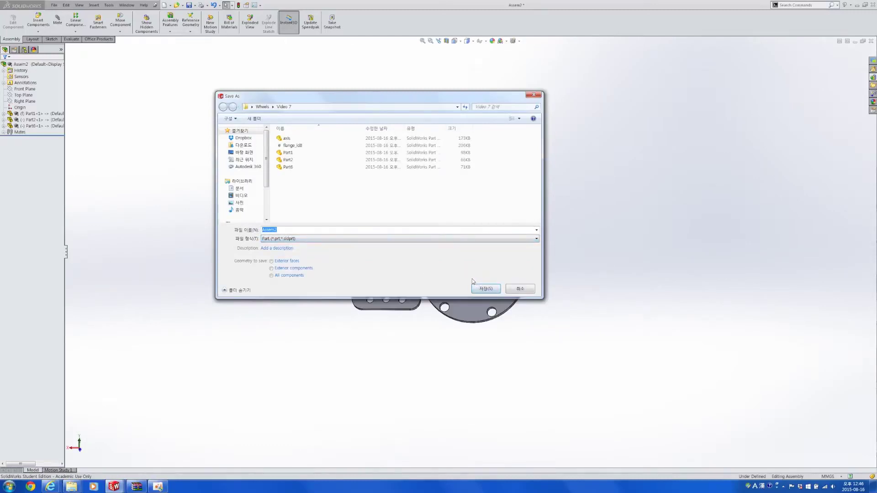
pyautogui.click(485, 288)
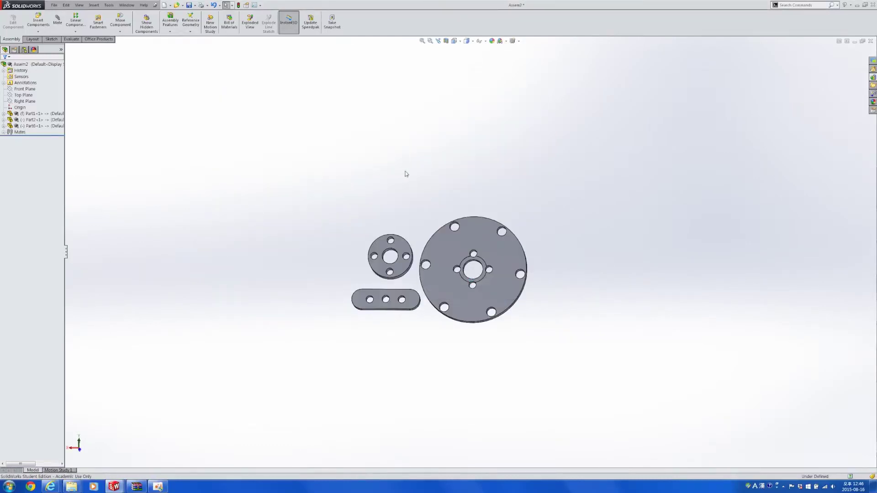
# - Open the Assem2 part file from the Video 7 folder
pyautogui.hotkey('ctrl', 'o')
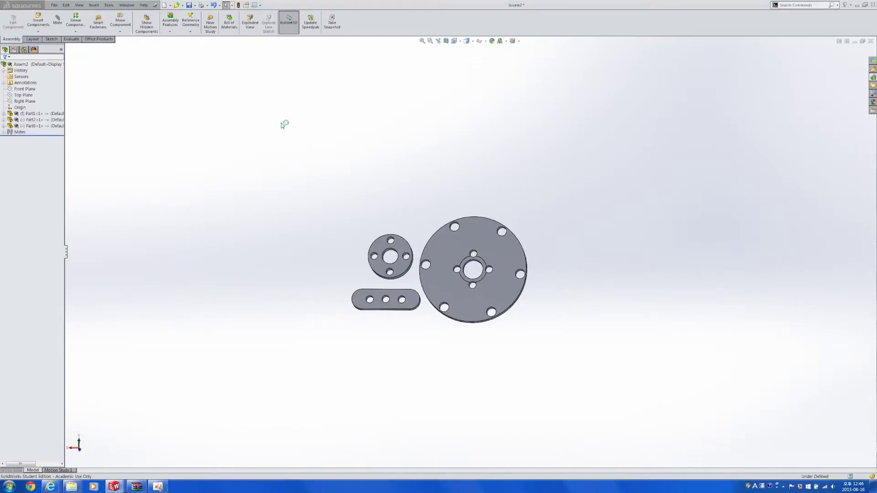
pyautogui.click(313, 160)
pyautogui.click(305, 131)
pyautogui.click(306, 124)
pyautogui.doubleClick(306, 126)
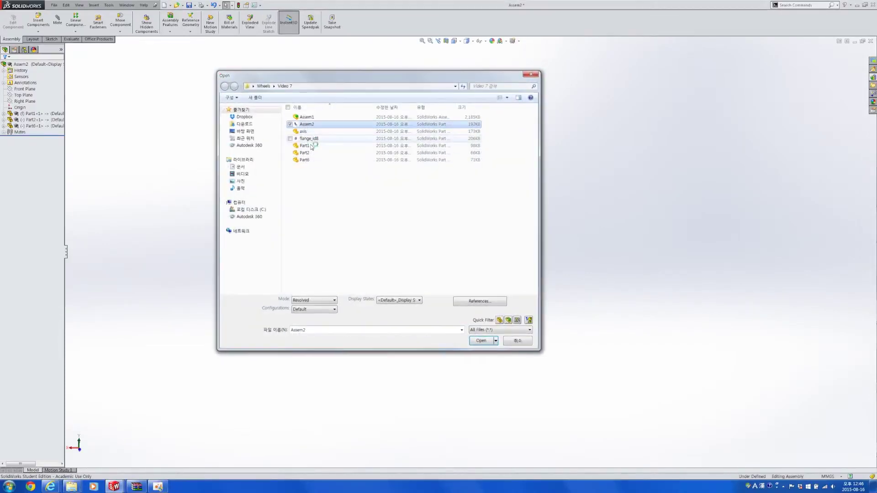
# - Try to export the Assem2 part to DWG by faces, loops and edges with all entities selected
pyautogui.click(53, 5)
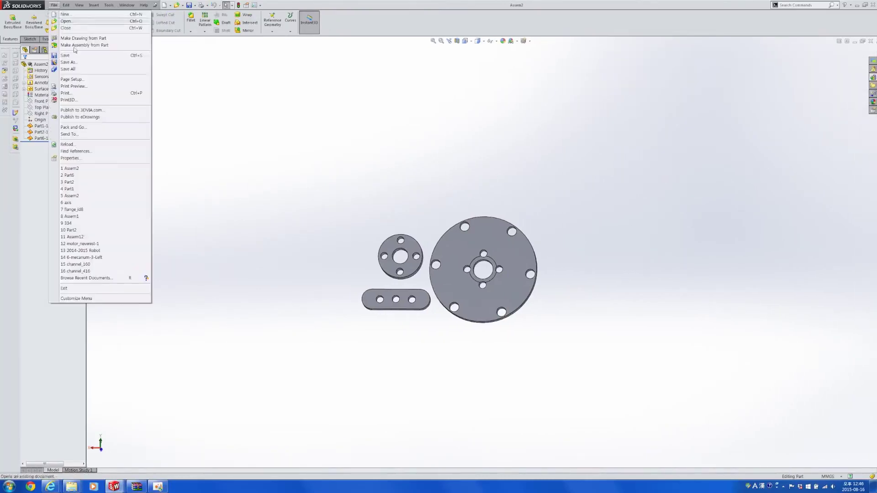
pyautogui.click(68, 62)
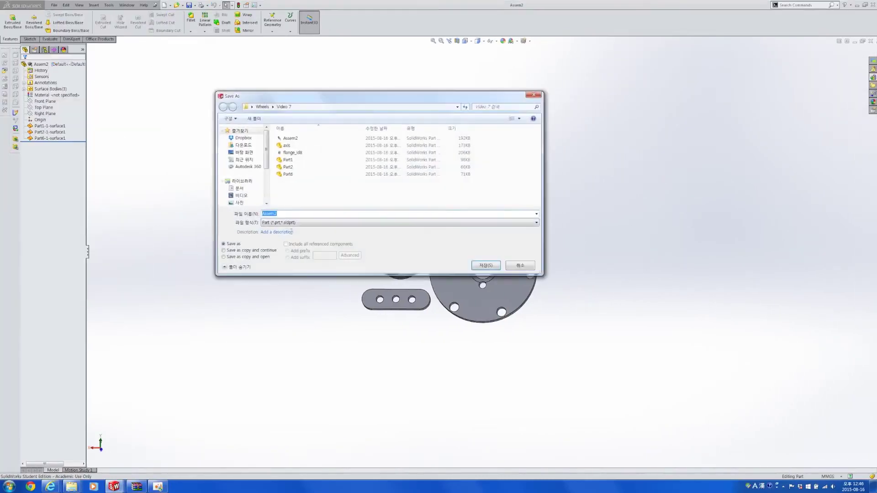
pyautogui.click(299, 223)
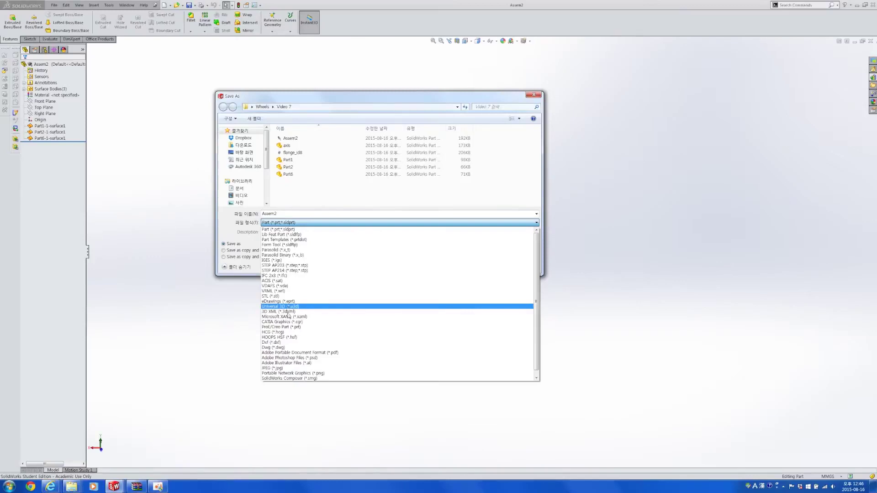
pyautogui.click(289, 348)
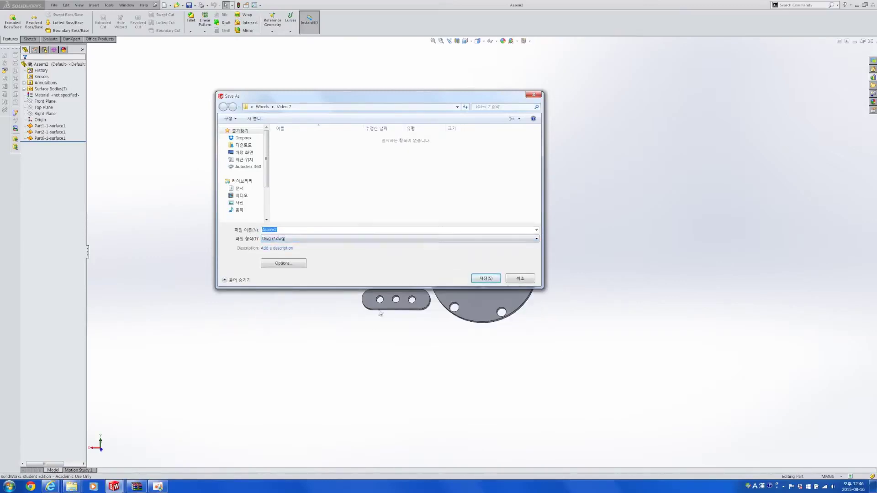
pyautogui.click(280, 263)
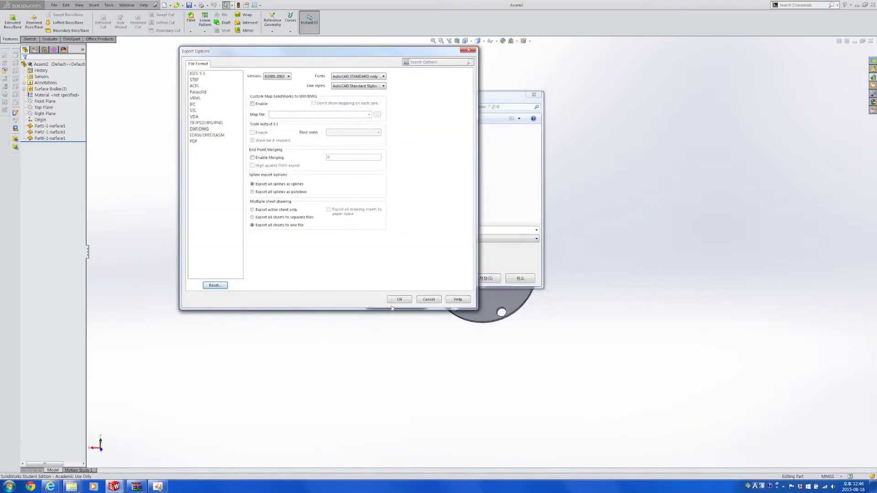
pyautogui.click(399, 300)
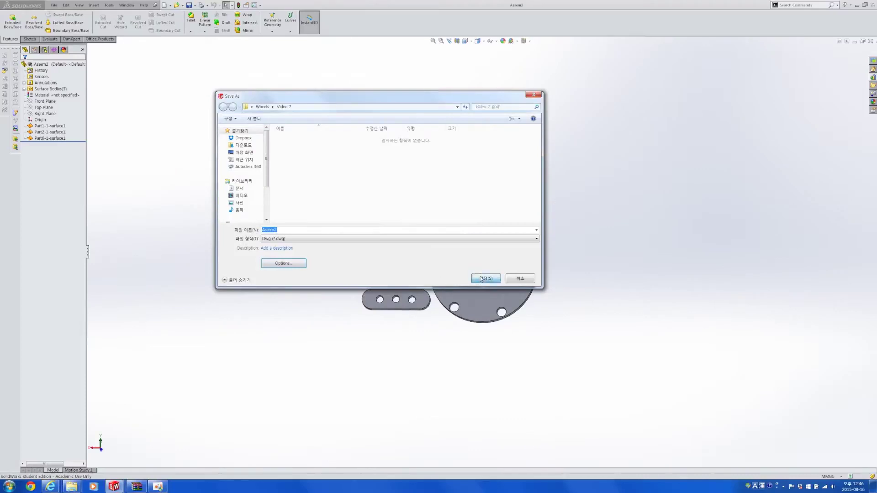
pyautogui.click(481, 279)
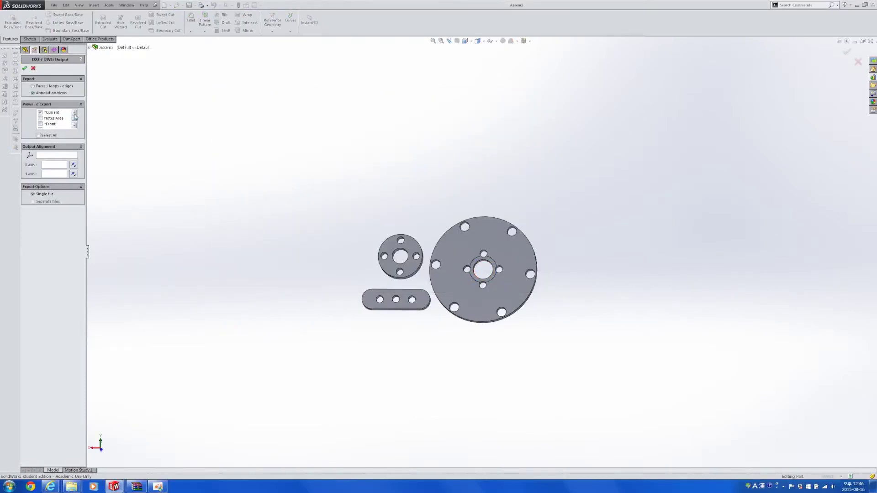
pyautogui.click(32, 86)
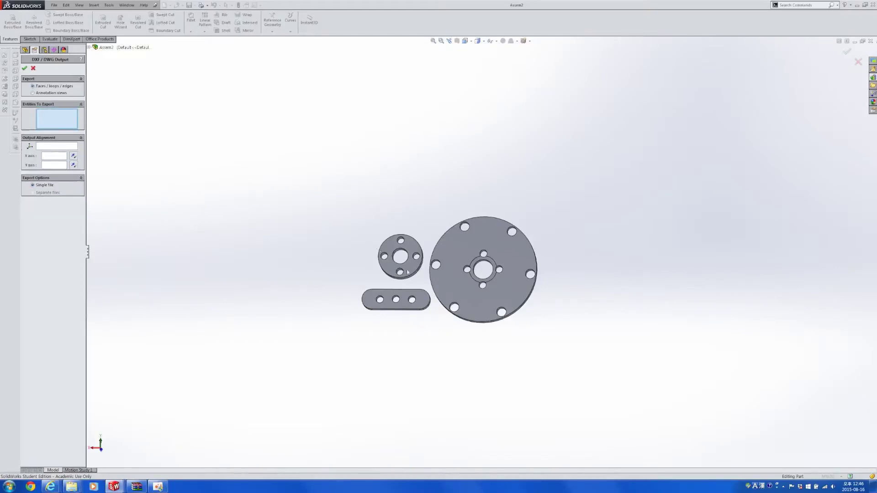
pyautogui.hotkey('ctrl', 'a')
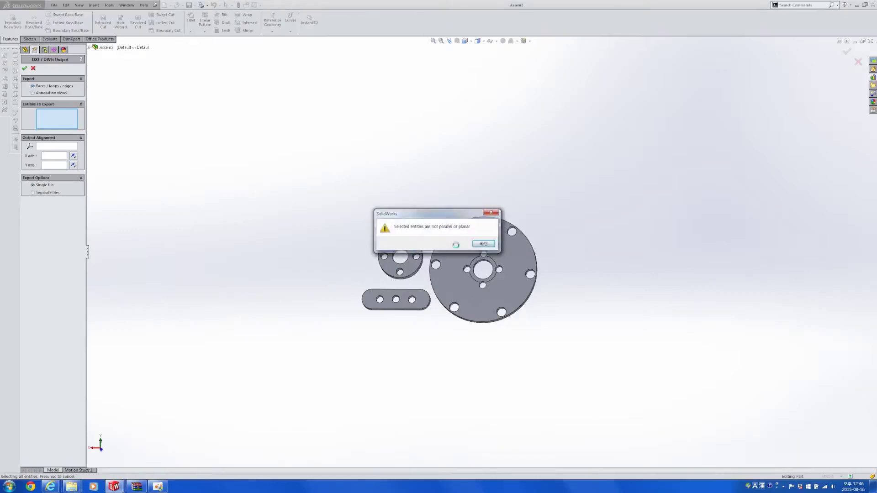
pyautogui.press('Escape')
pyautogui.press('Escape')
pyautogui.press('Escape')
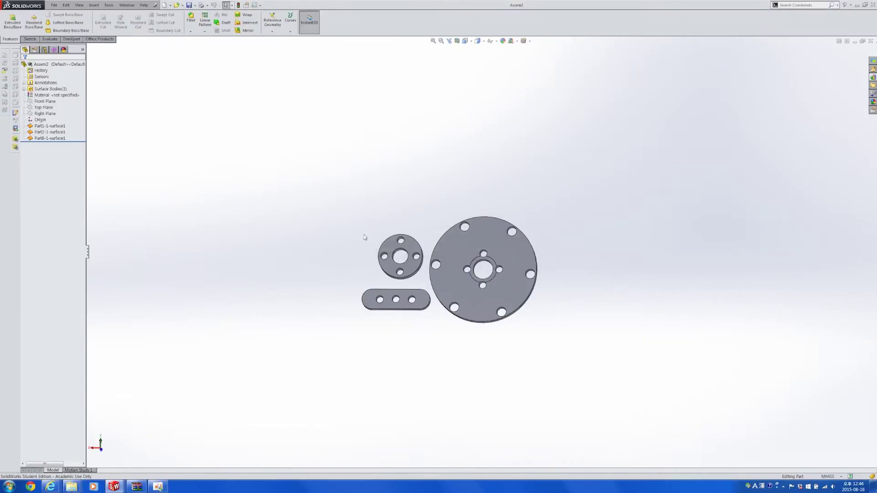
pyautogui.click(54, 5)
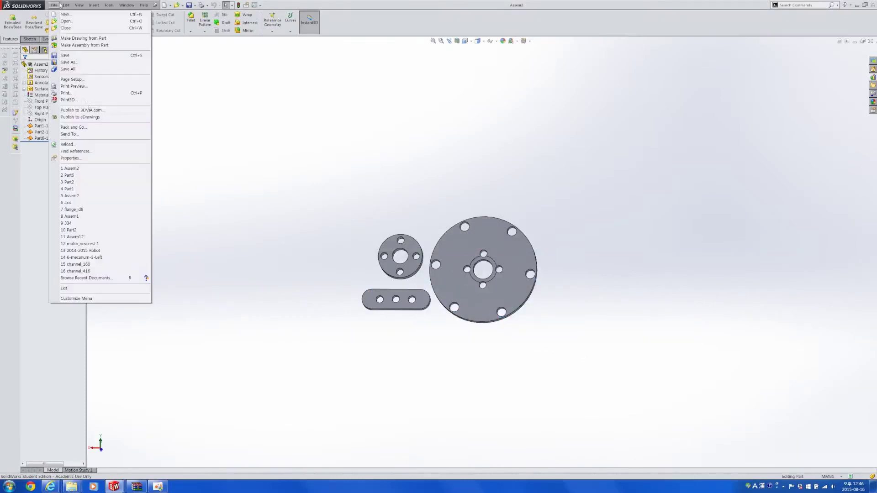
pyautogui.click(81, 64)
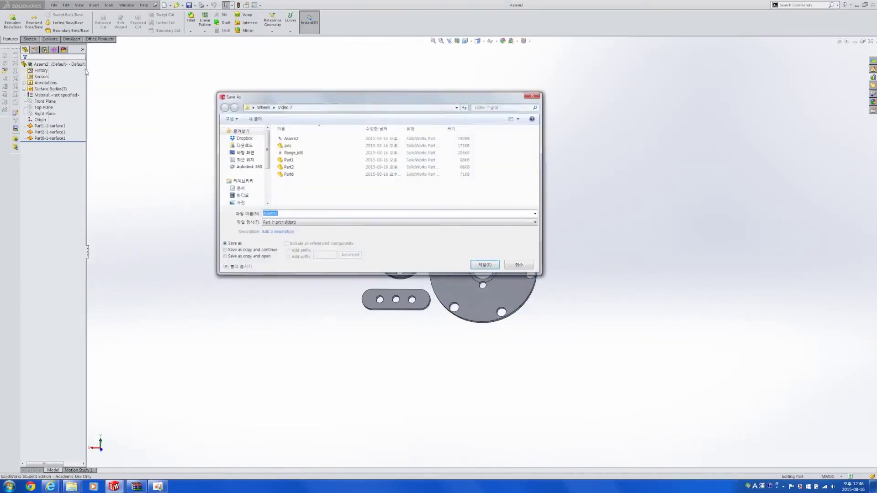
pyautogui.click(293, 223)
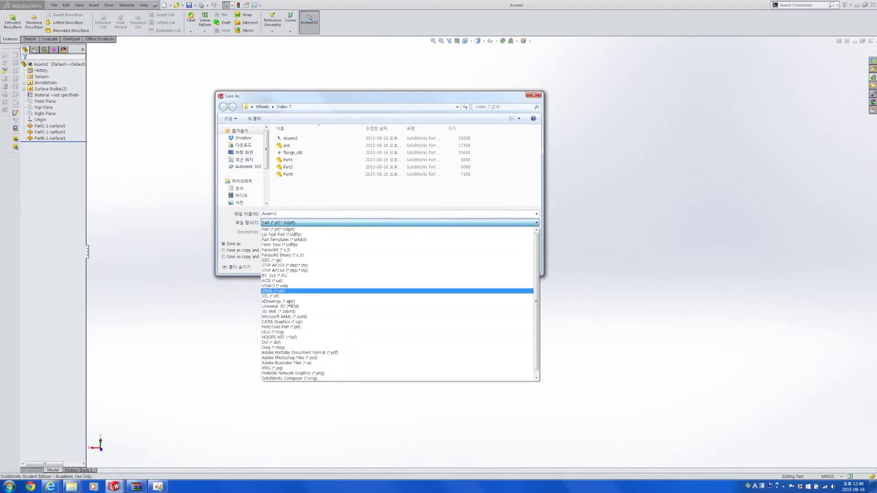
pyautogui.click(292, 348)
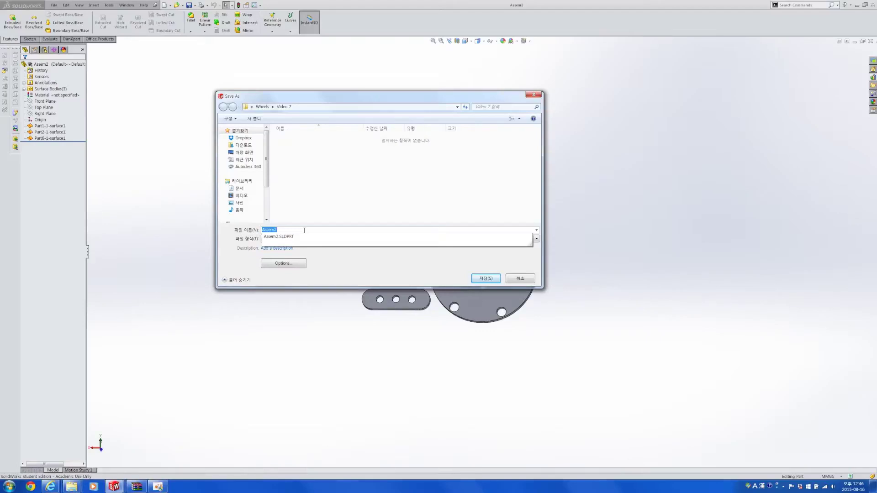
pyautogui.write('3T 6061 aluminium')
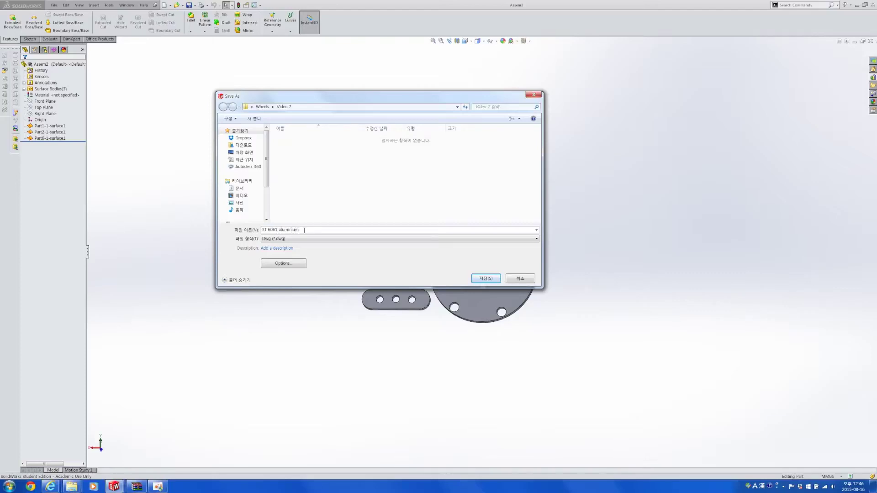
pyautogui.press('Return')
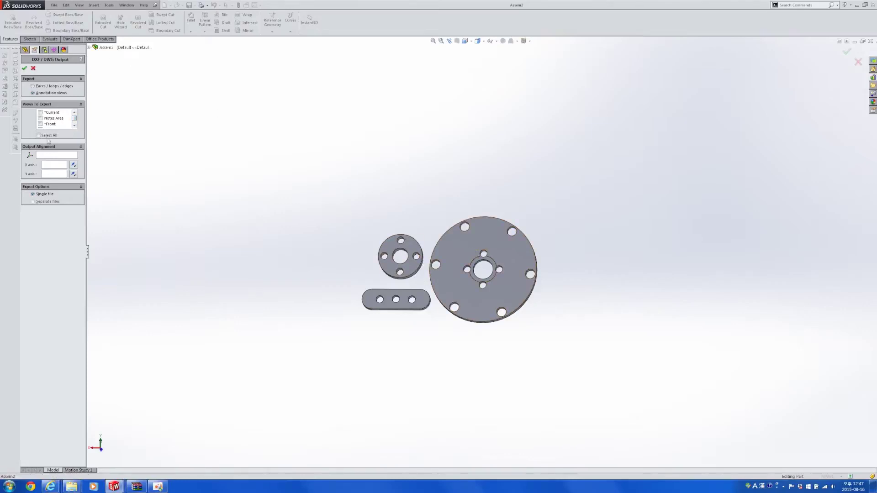
pyautogui.click(34, 68)
# - Face the flat sides of the three parts squarely and export the current view as a DWG file named Assem2
pyautogui.rightClick(486, 243)
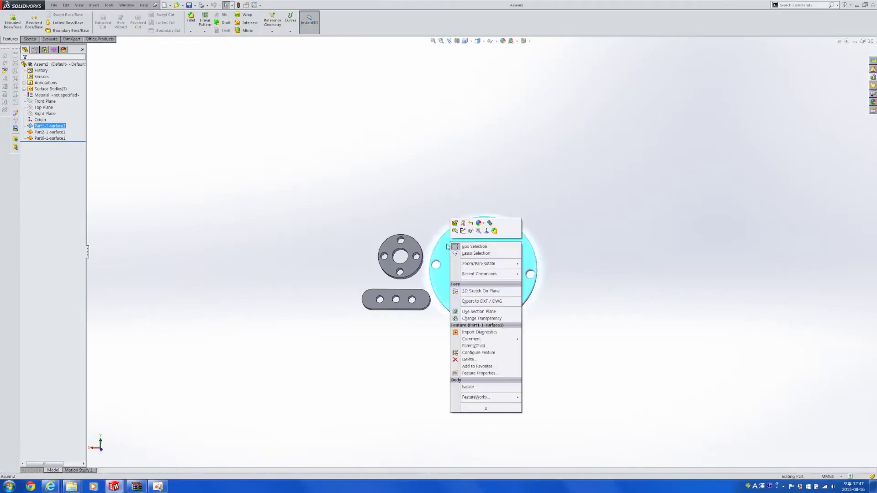
pyautogui.press('Escape')
pyautogui.press('f')
pyautogui.click(608, 411)
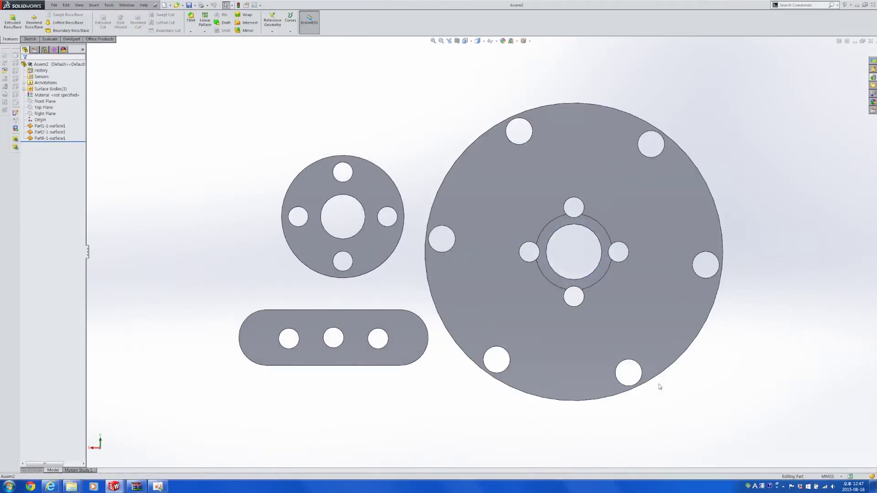
pyautogui.click(56, 4)
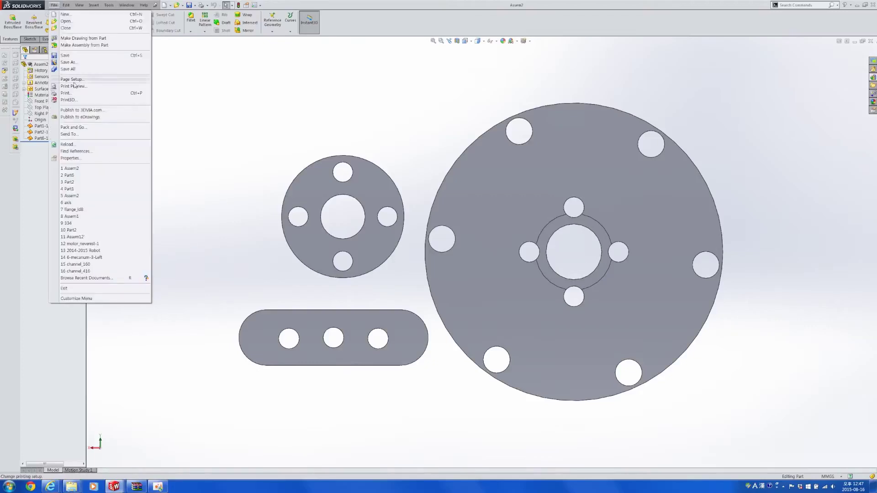
pyautogui.click(68, 62)
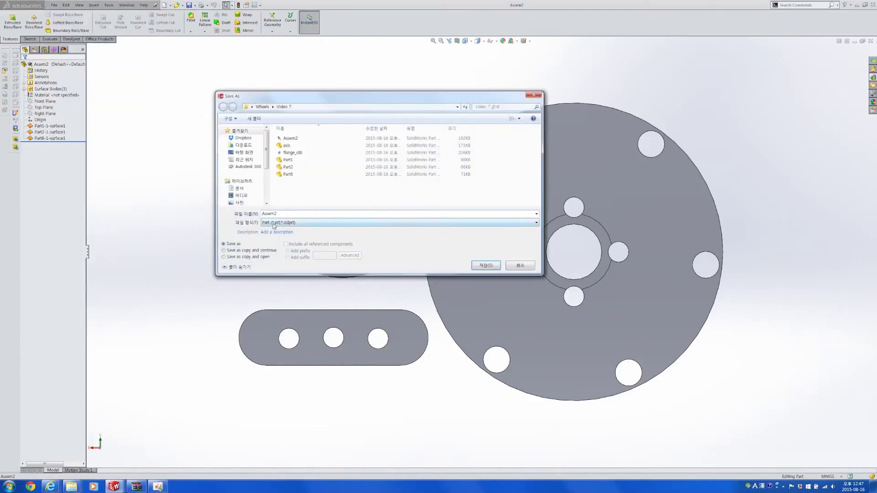
pyautogui.click(273, 224)
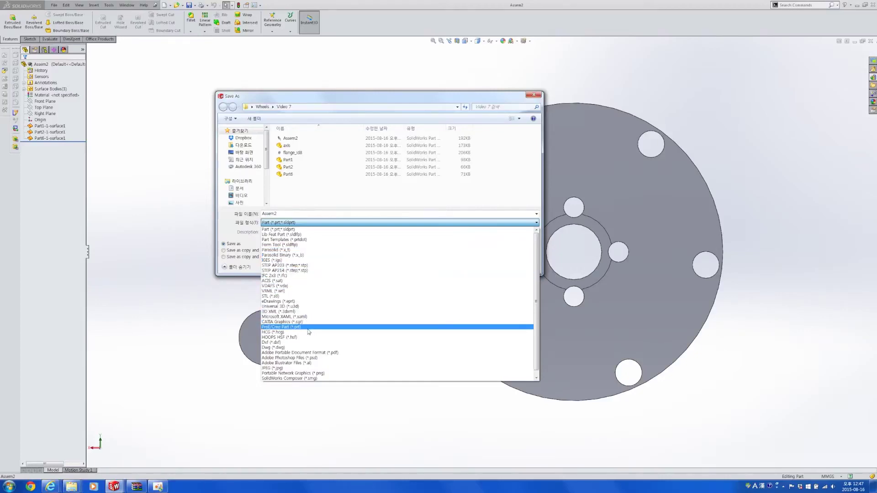
pyautogui.click(319, 348)
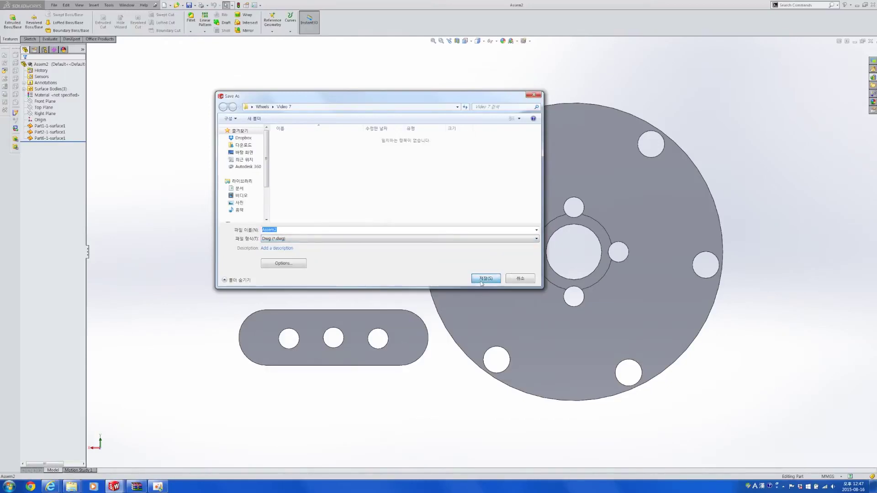
pyautogui.click(485, 278)
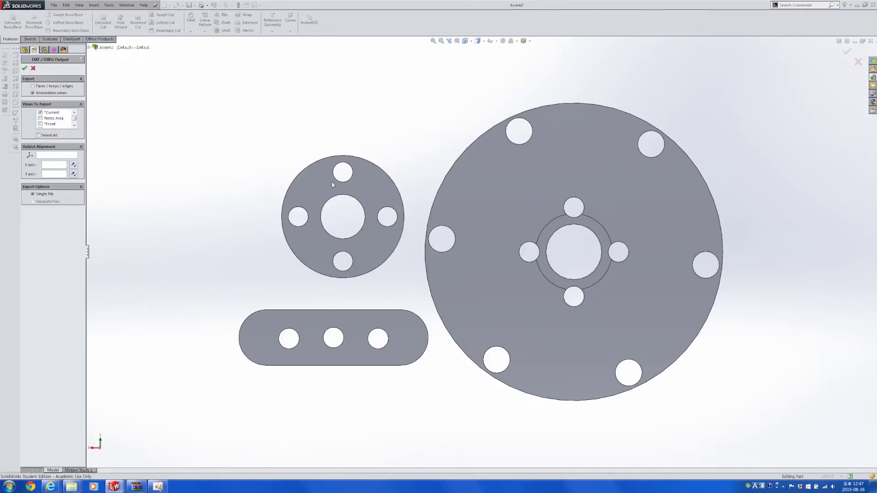
pyautogui.click(25, 68)
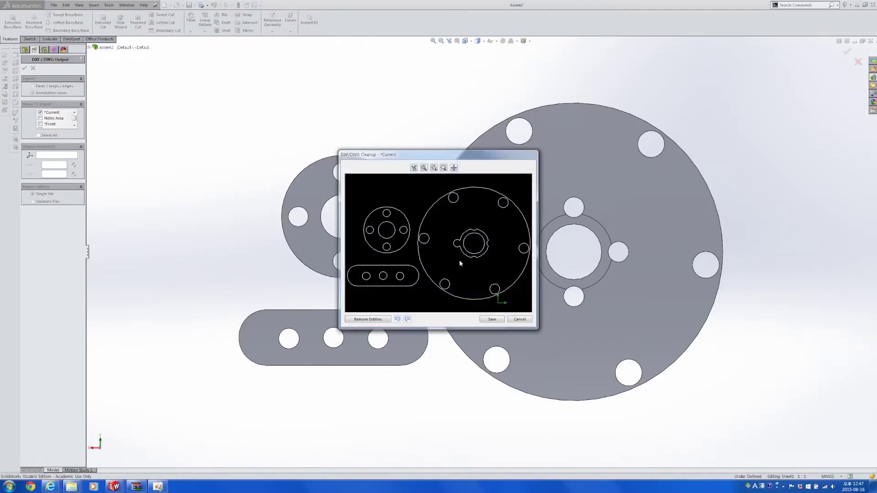
pyautogui.click(492, 319)
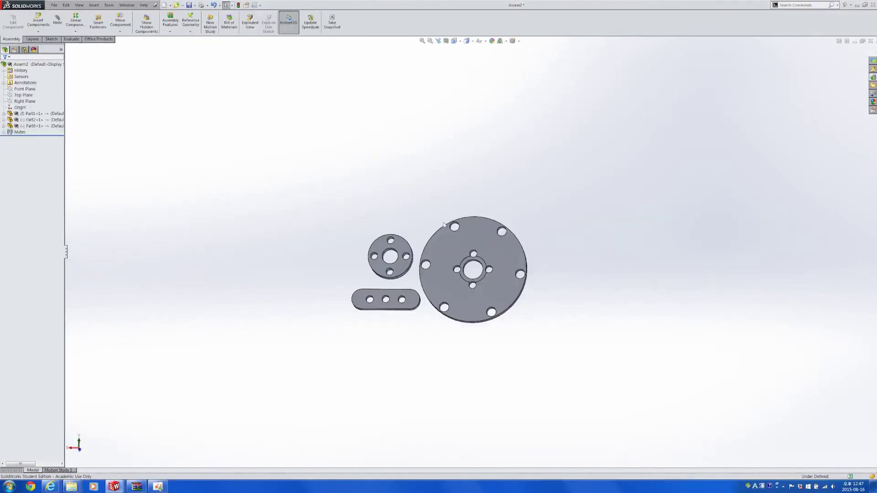
# - Close the flat layout assembly and switch to Windows Explorer to open the Video 7 folder inside Wheels
pyautogui.hotkey('ctrl', 'w')
pyautogui.click(438, 252)
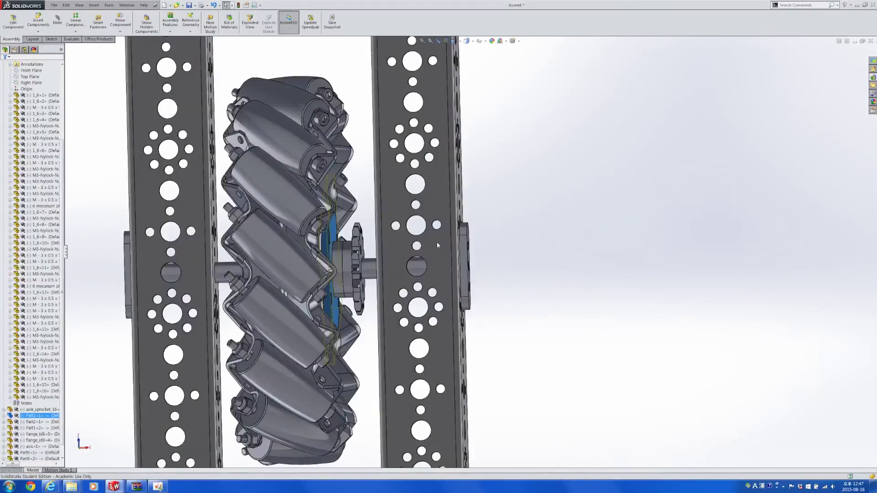
pyautogui.hotkey('alt', 'Tab')
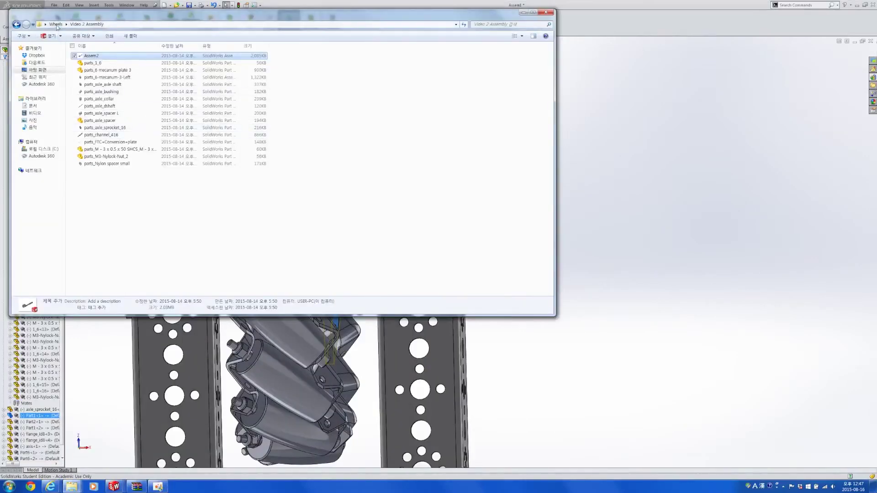
pyautogui.press('BackSpace')
pyautogui.doubleClick(97, 84)
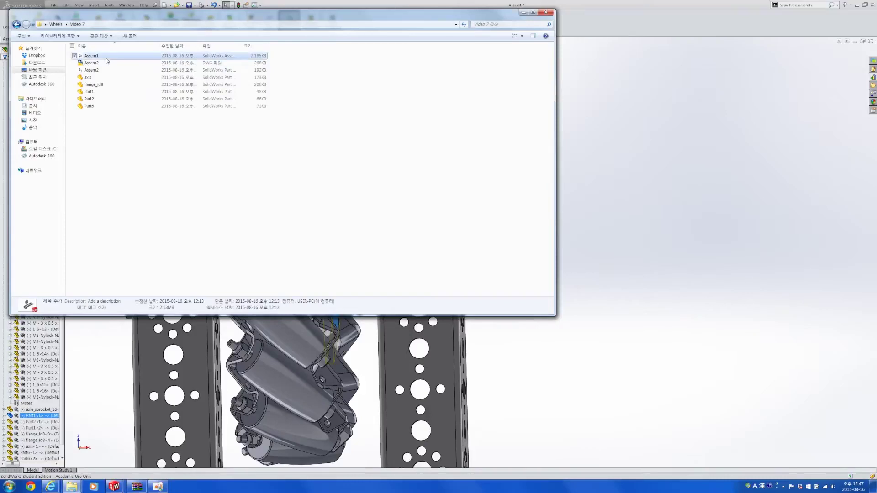
# - Open the Assem2 DWG file from the Video 7 folder and close the unneeded program running in the background
pyautogui.click(107, 64)
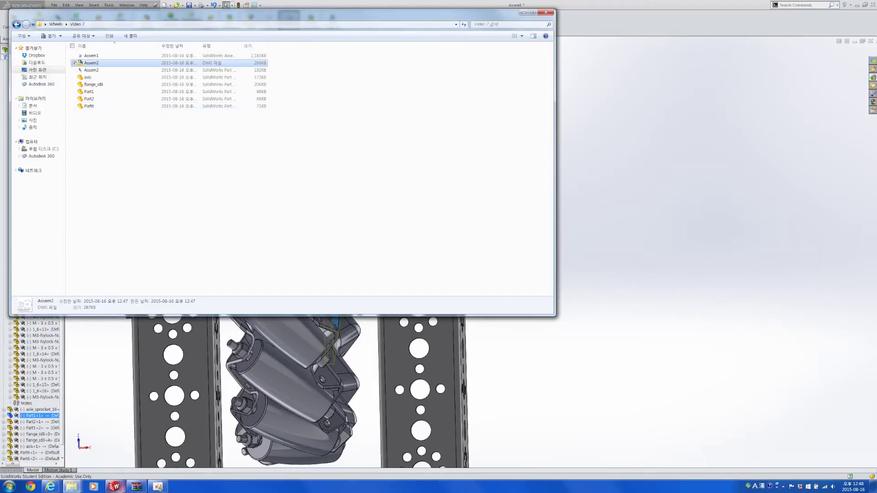
pyautogui.rightClick(137, 486)
pyautogui.click(140, 467)
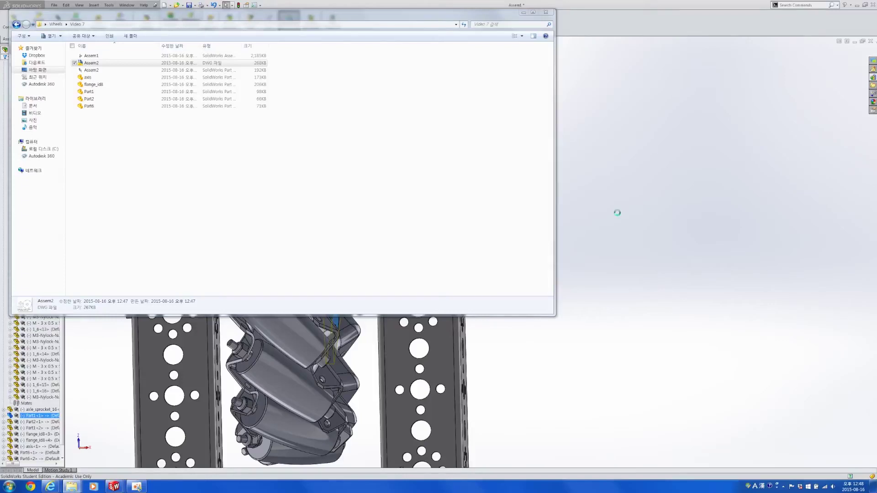
pyautogui.click(515, 290)
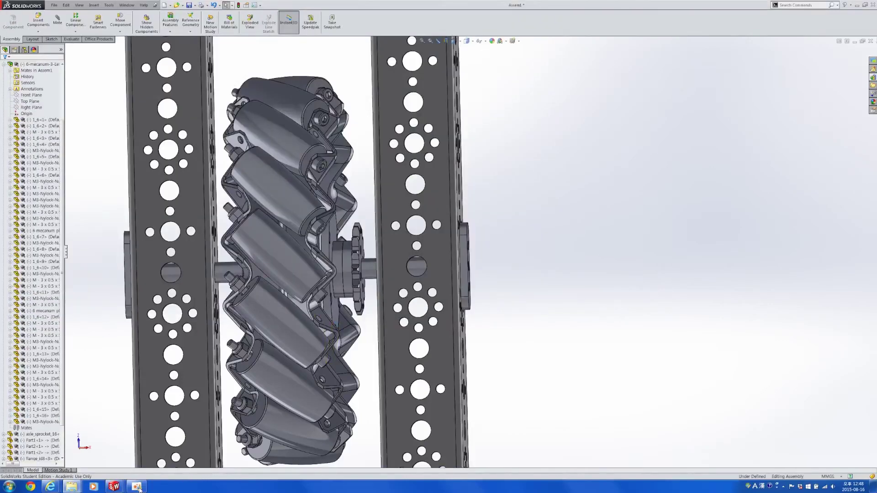
# - Switch to SolidWorks, close the flanged bearing part without saving and close the axis part with all modified documents saved
pyautogui.click(113, 486)
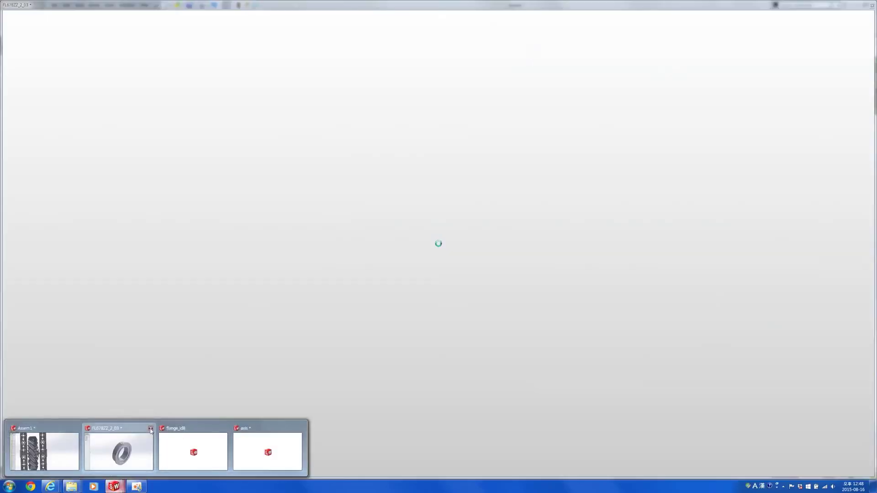
pyautogui.click(151, 428)
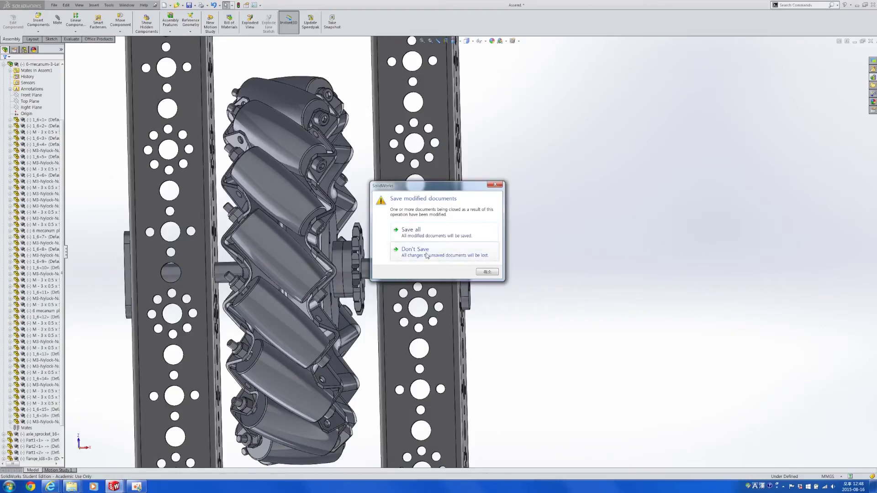
pyautogui.click(426, 253)
pyautogui.moveTo(114, 486)
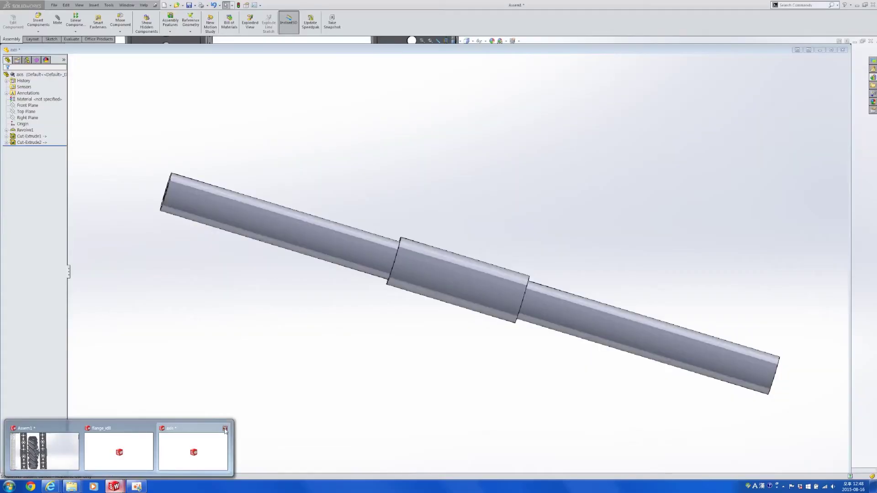
pyautogui.click(225, 429)
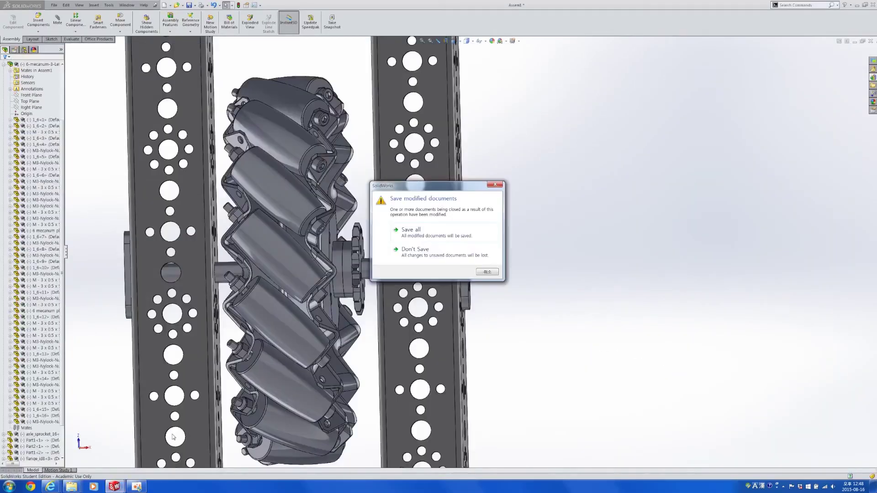
pyautogui.click(426, 237)
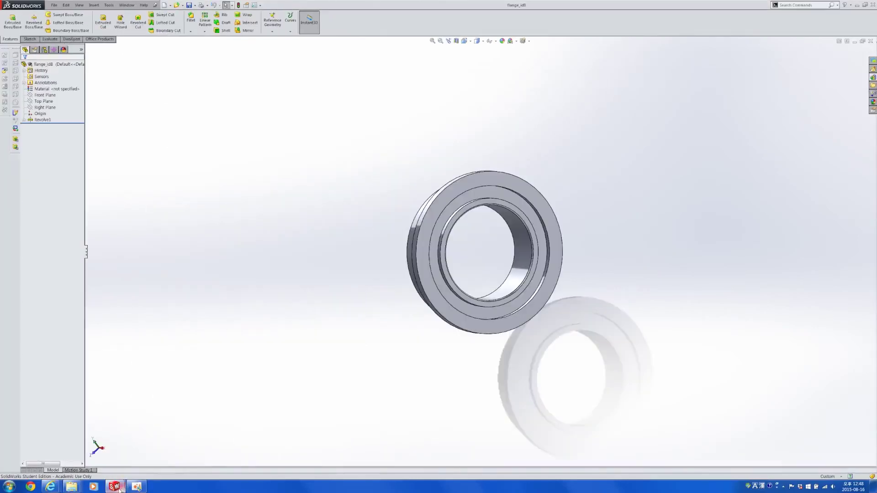
pyautogui.scroll(2, 366, 292)
pyautogui.scroll(-2, 361, 298)
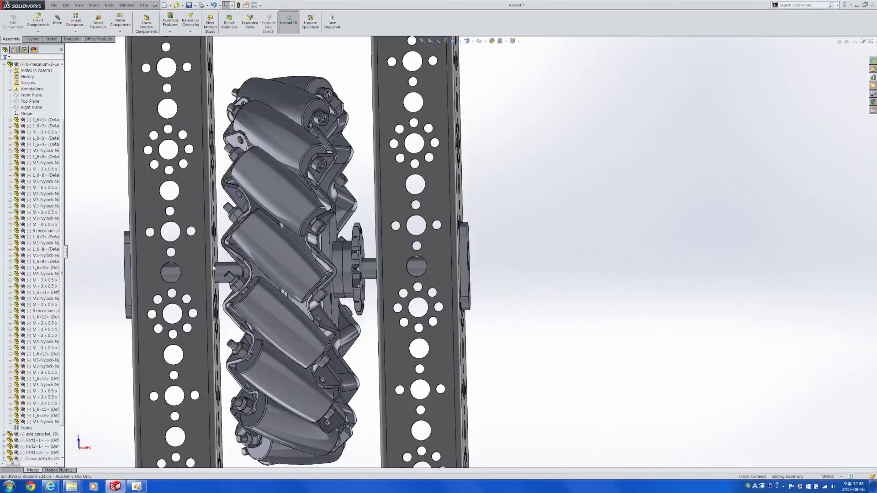
pyautogui.scroll(3, 357, 277)
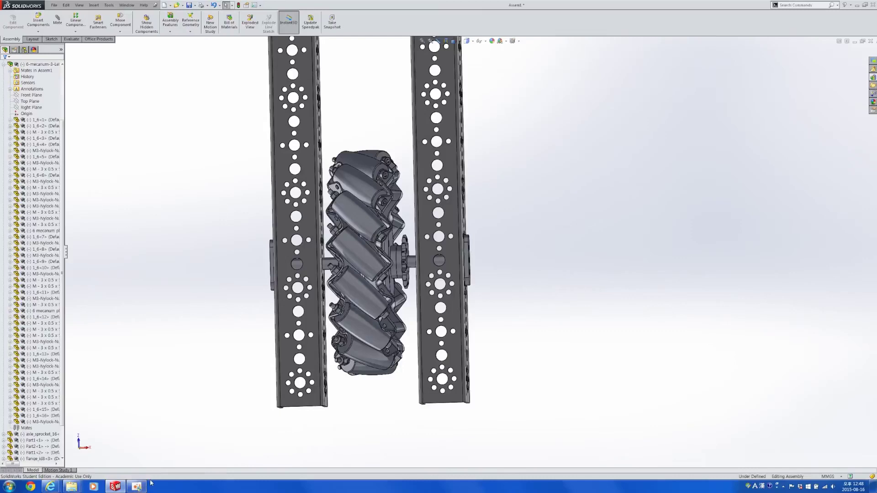
# - Check in Windows Task Manager whether the Inventor process is running, and close Task Manager
pyautogui.rightClick(170, 487)
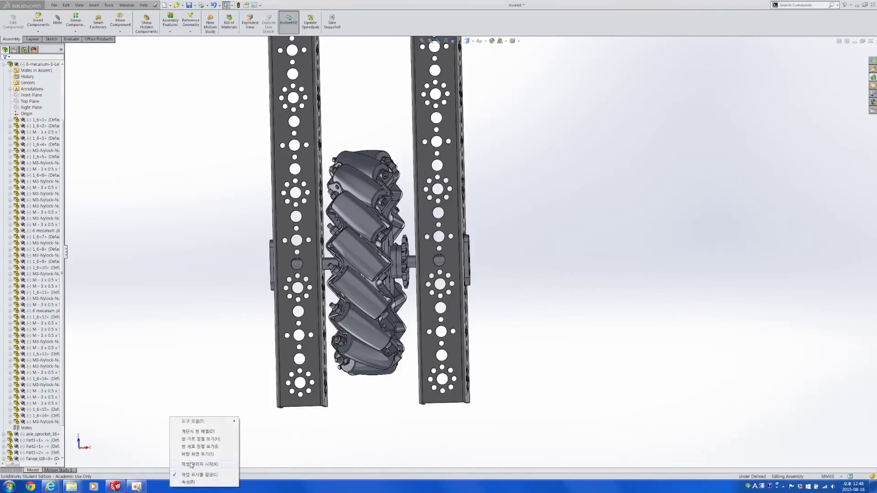
pyautogui.click(191, 465)
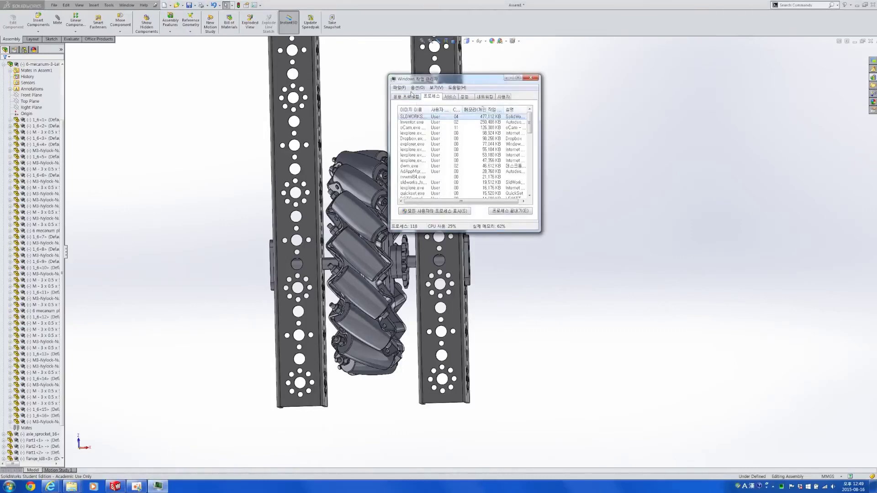
pyautogui.click(433, 122)
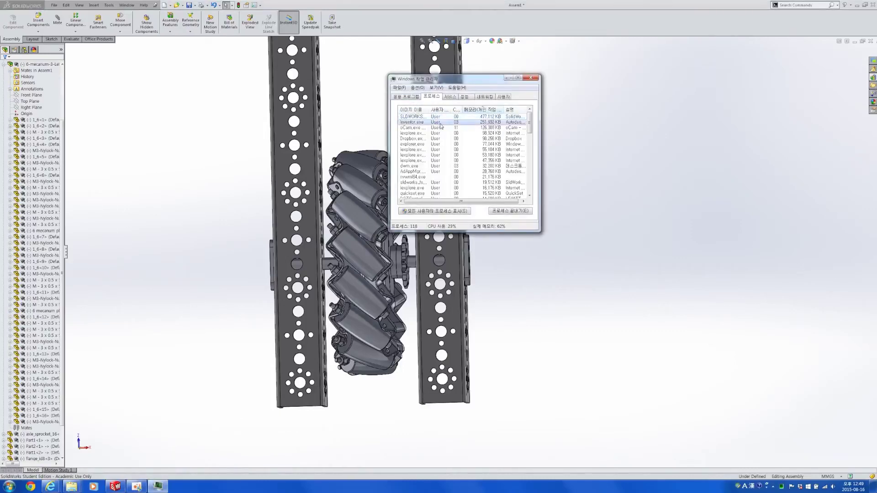
pyautogui.click(403, 97)
pyautogui.click(531, 77)
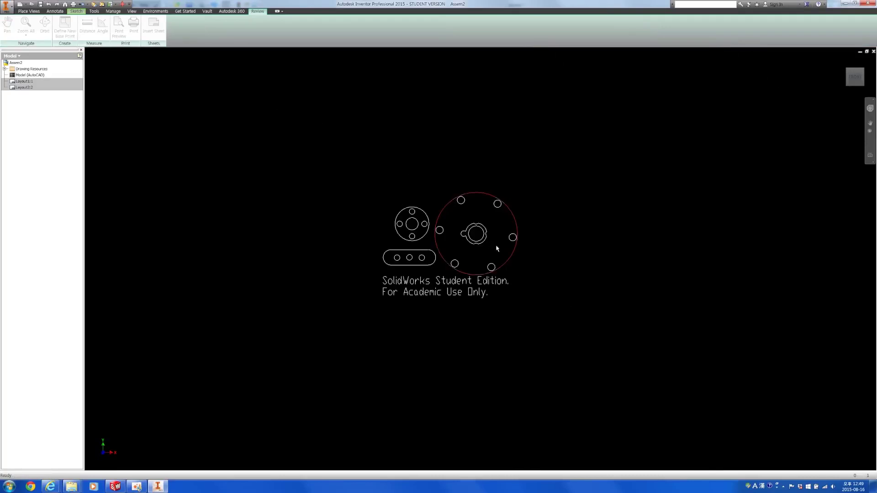
# - Examine the exported outlines and hole cutouts of the three flat parts in the Assem2 drawing in Inventor
pyautogui.scroll(-8, 471, 237)
pyautogui.scroll(8, 413, 244)
pyautogui.scroll(-3, 405, 248)
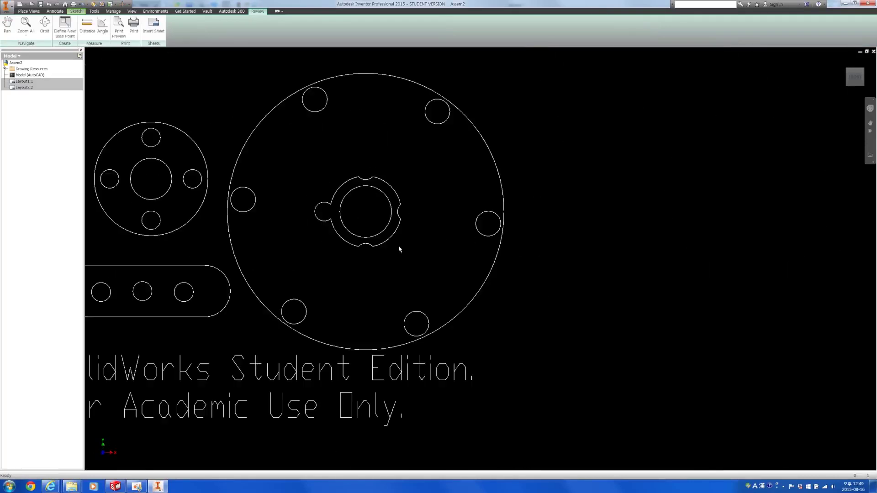
pyautogui.scroll(2, 314, 244)
pyautogui.moveTo(301, 256); pyautogui.dragTo(365, 260, button='middle')
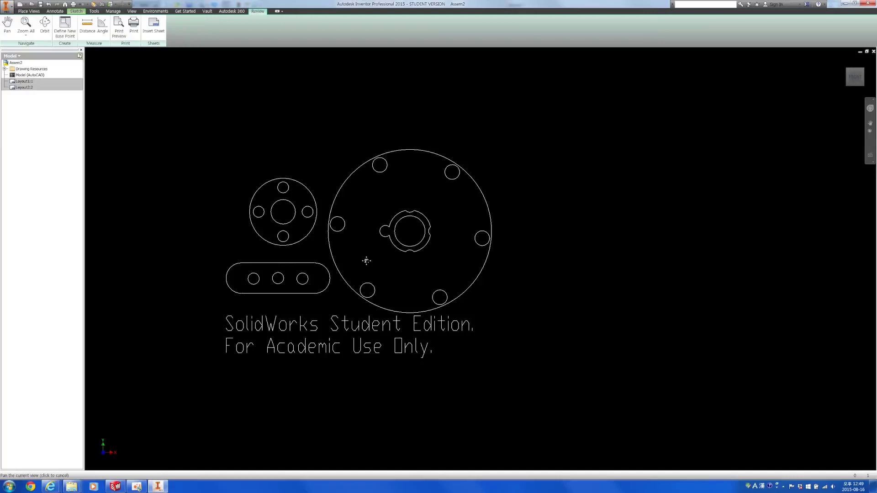
pyautogui.scroll(-5, 432, 233)
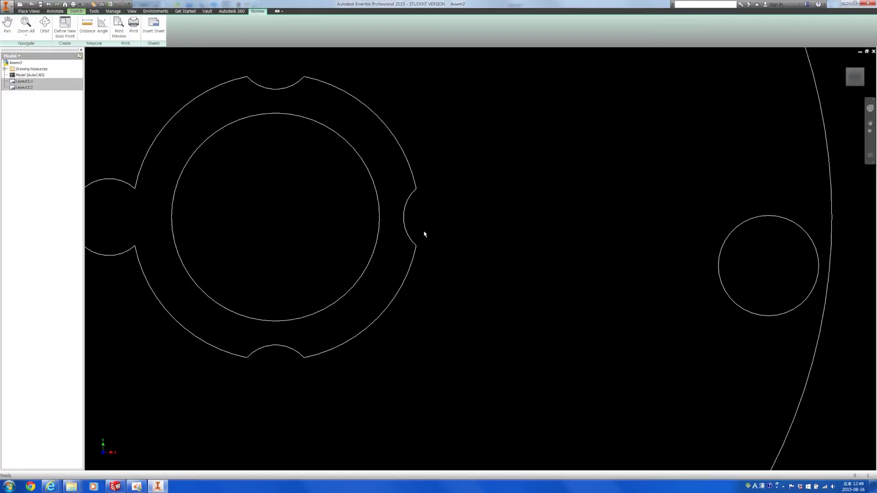
pyautogui.scroll(6, 404, 243)
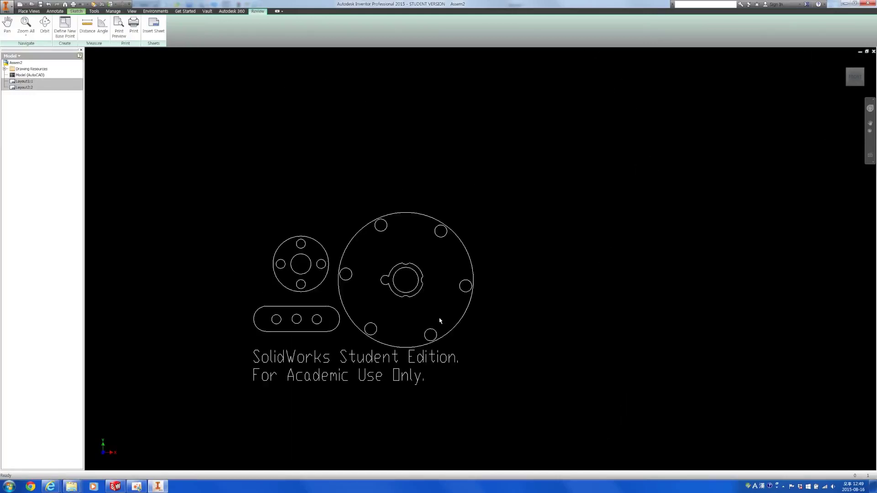
pyautogui.hotkey('ctrl', 'w')
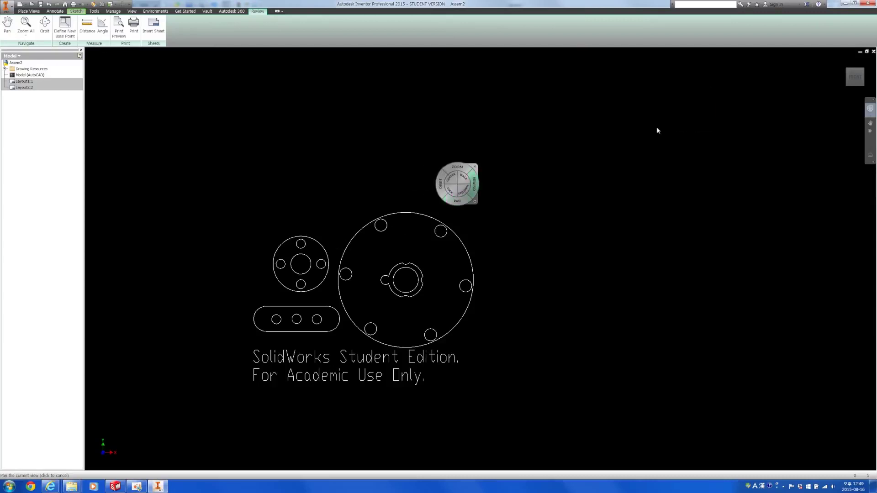
pyautogui.hotkey('ctrl', 'w')
# - Measure the diameter of the uppermost small hole in the small round plate, with millimetres shown as the dual unit
pyautogui.scroll(-5, 301, 246)
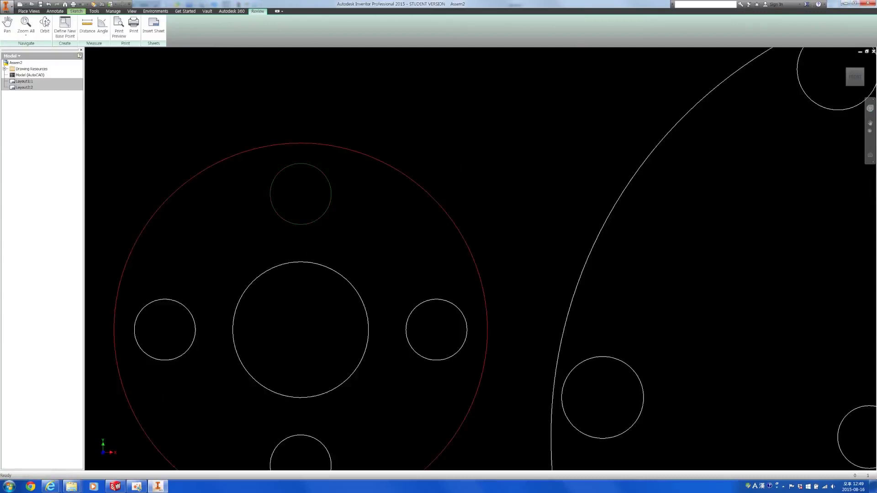
pyautogui.click(94, 33)
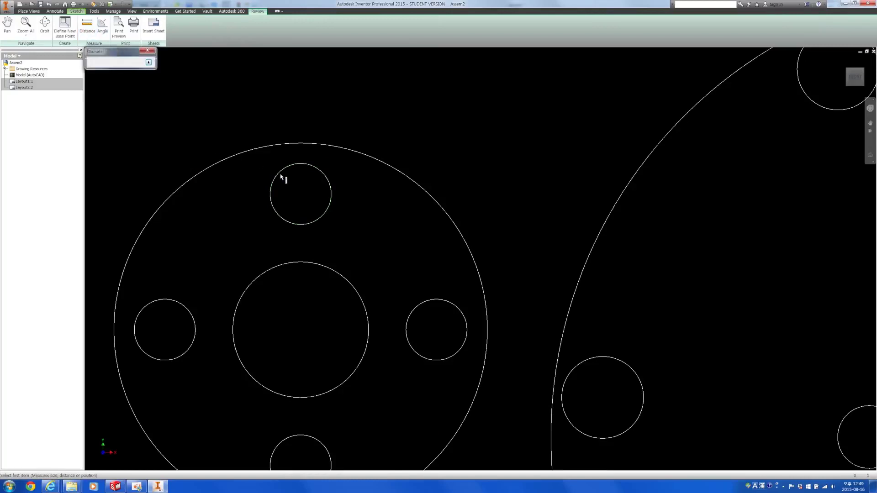
pyautogui.click(279, 175)
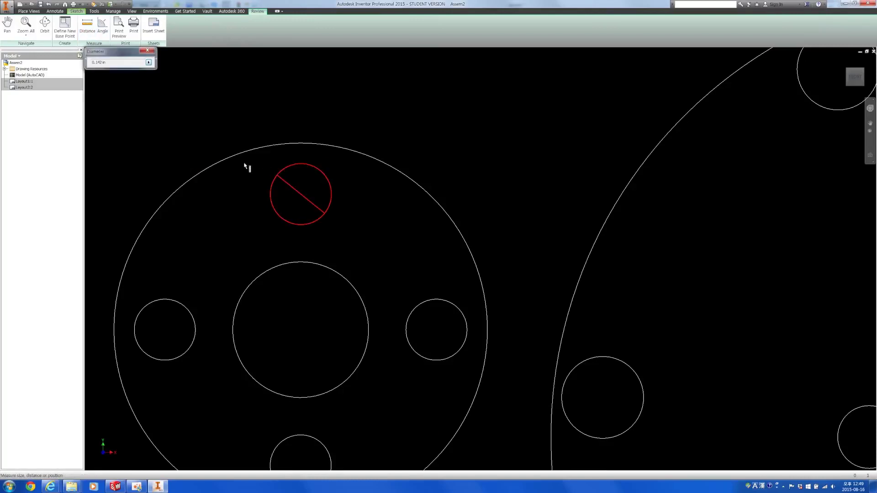
pyautogui.rightClick(151, 67)
pyautogui.moveTo(184, 107)
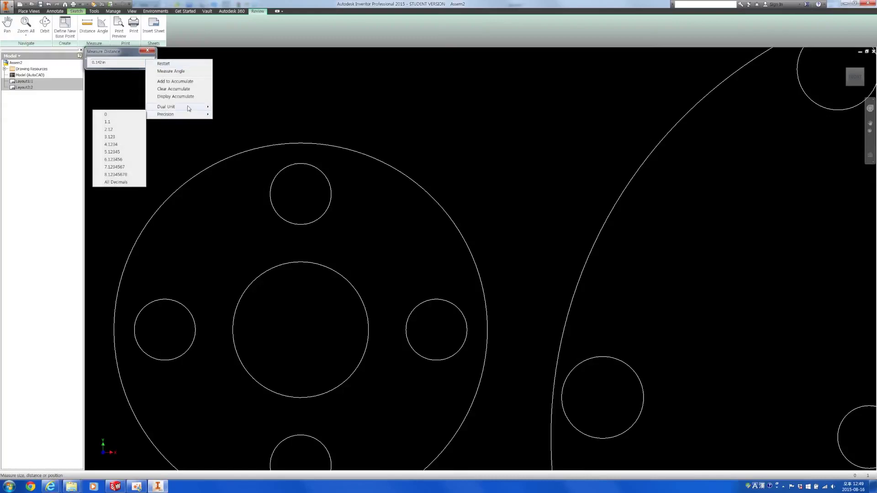
pyautogui.click(120, 139)
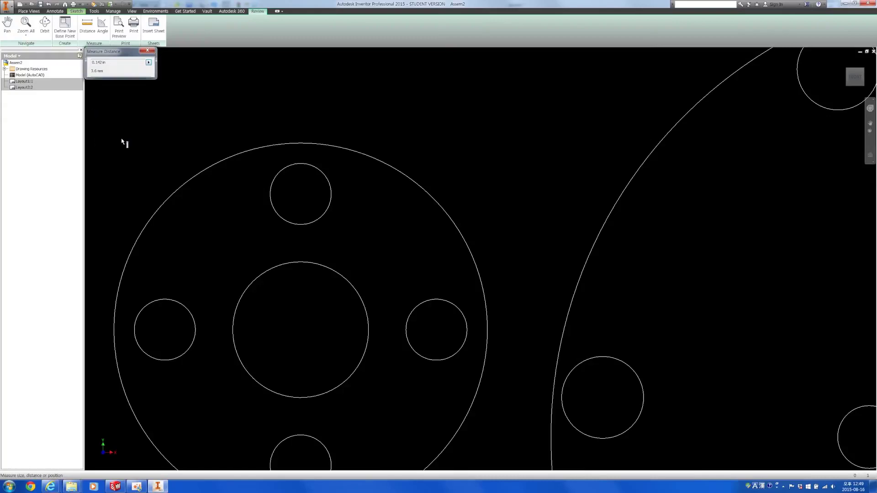
pyautogui.scroll(-10, 424, 158)
pyautogui.scroll(6, 447, 158)
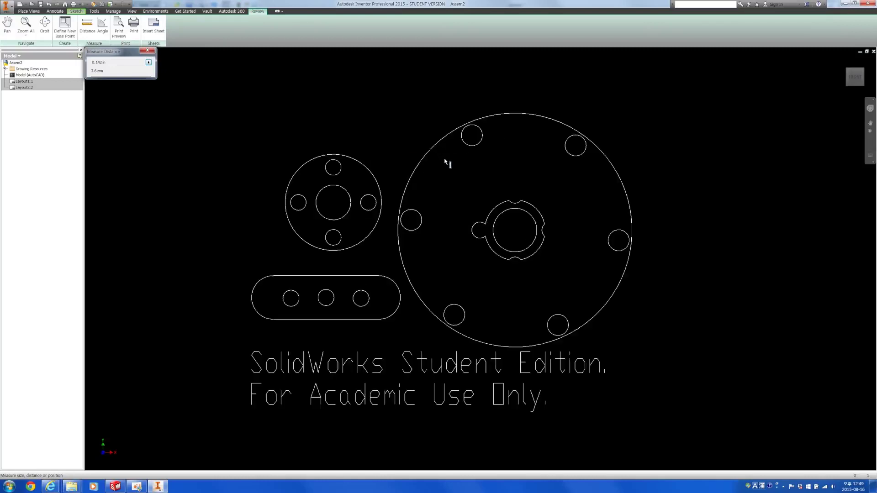
# - Close Inventor and inspect the mecanum wheel mounted between the two channels in the SolidWorks assembly
pyautogui.click(866, 3)
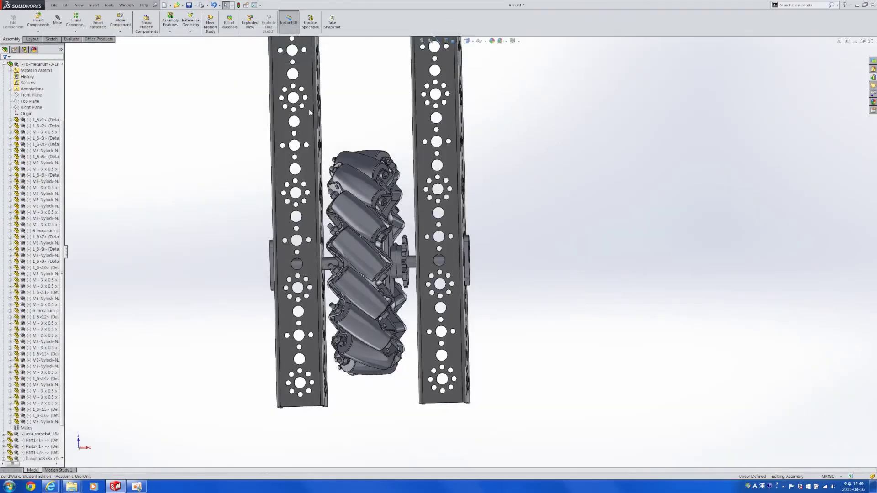
pyautogui.moveTo(501, 196); pyautogui.dragTo(541, 241, button='middle')
pyautogui.scroll(3, 527, 239)
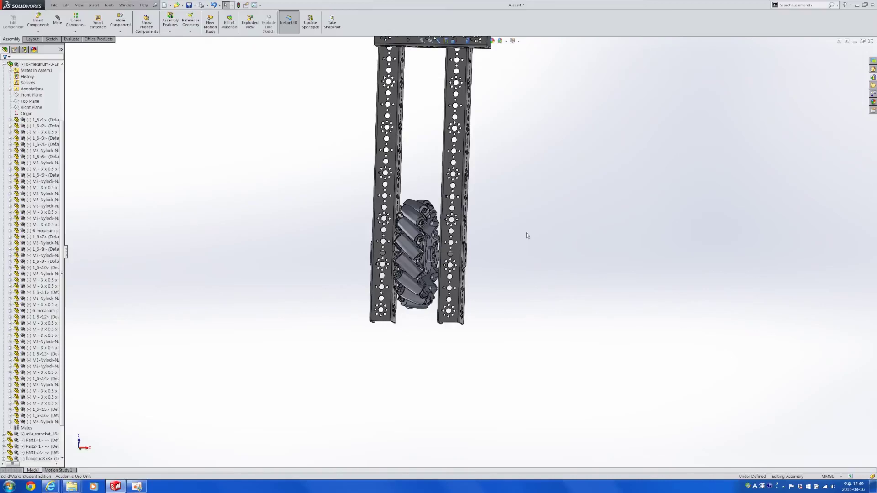
pyautogui.scroll(-4, 432, 253)
pyautogui.moveTo(381, 222); pyautogui.dragTo(569, 165)
pyautogui.click(570, 173)
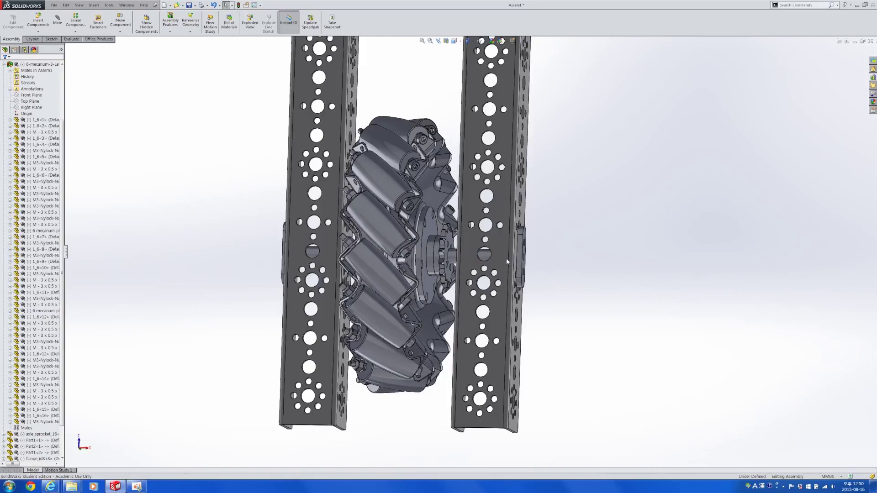
pyautogui.click(428, 238)
pyautogui.click(571, 234)
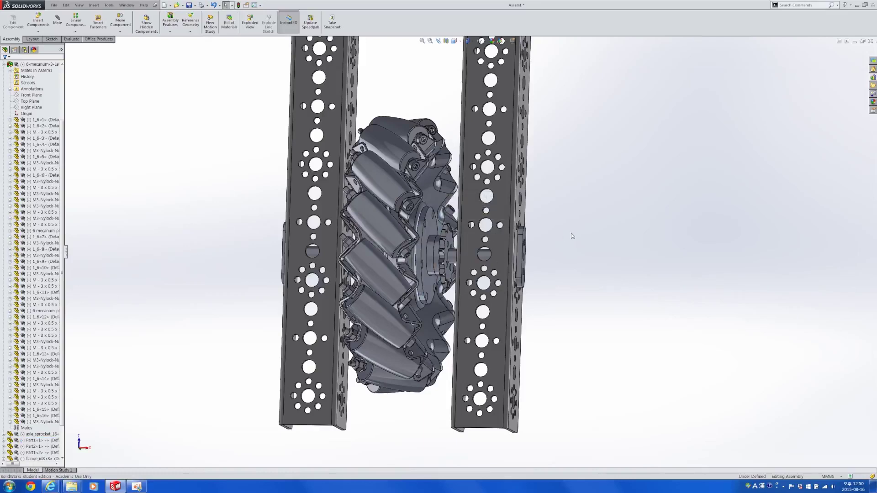